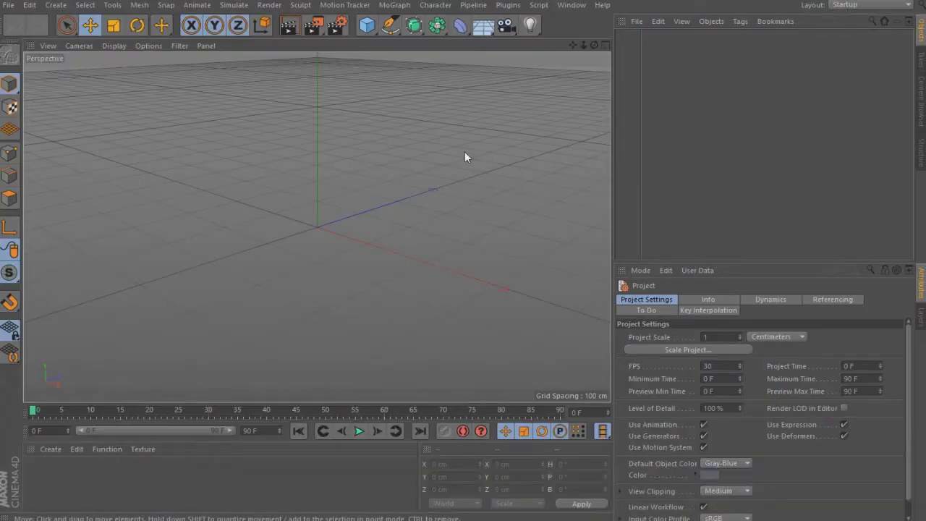
# Add a sphere, make it editable, and switch the viewport to Gouraud Shading (Lines)
pyautogui.click(367, 26)
pyautogui.click(14, 25)
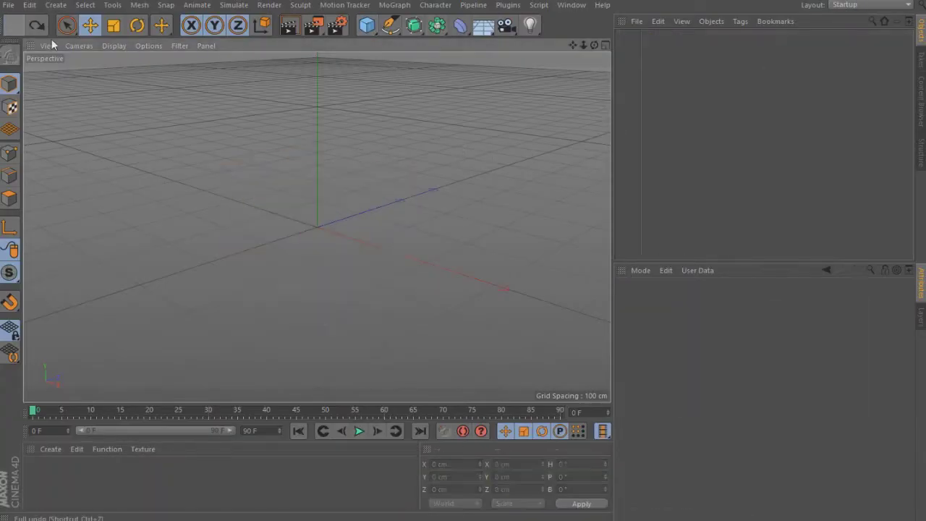
pyautogui.click(367, 25)
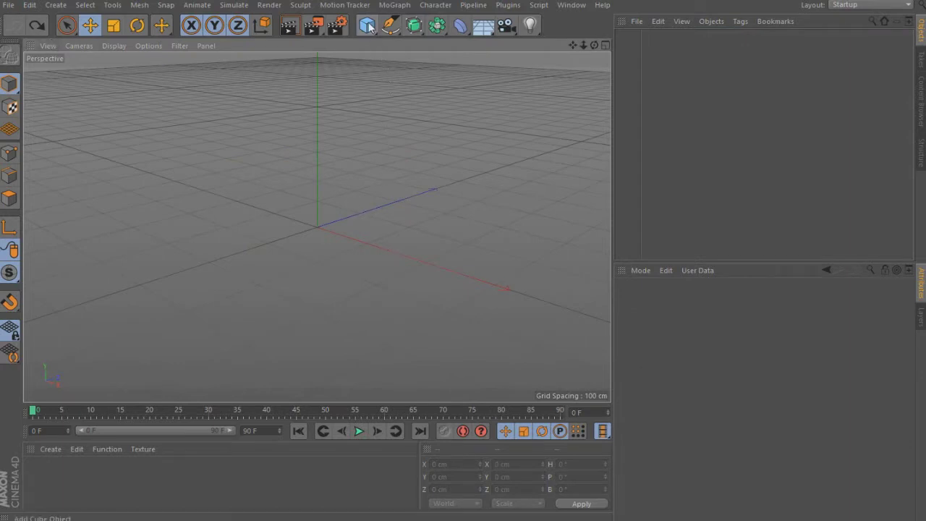
pyautogui.click(640, 66)
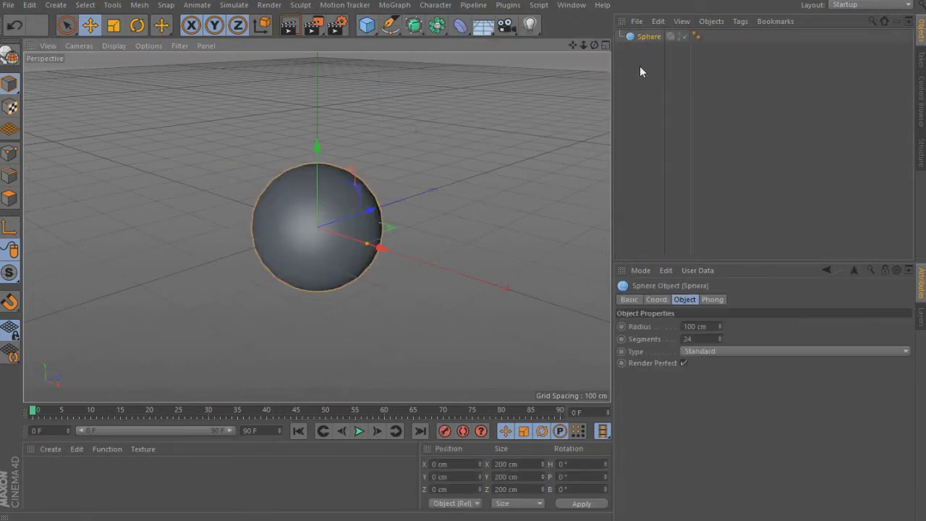
pyautogui.click(10, 60)
pyautogui.scroll(2, 198, 141)
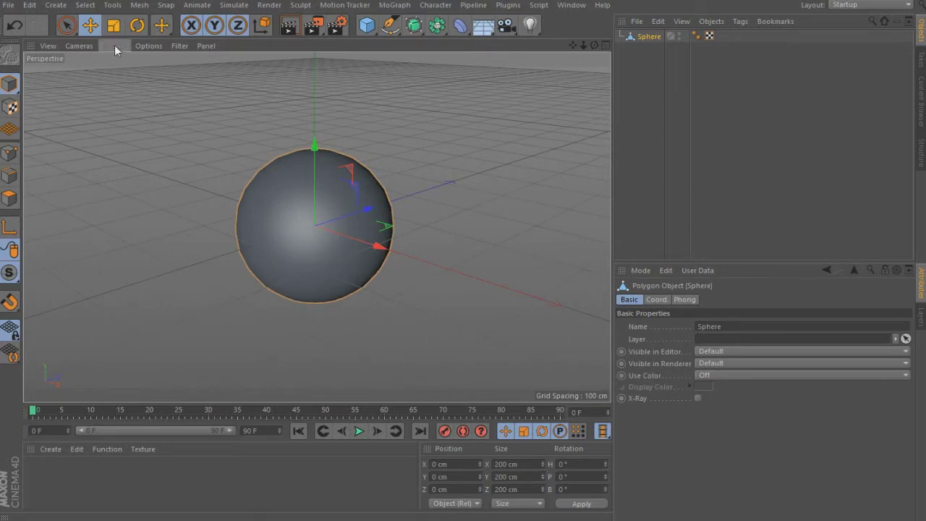
pyautogui.click(114, 45)
pyautogui.click(146, 78)
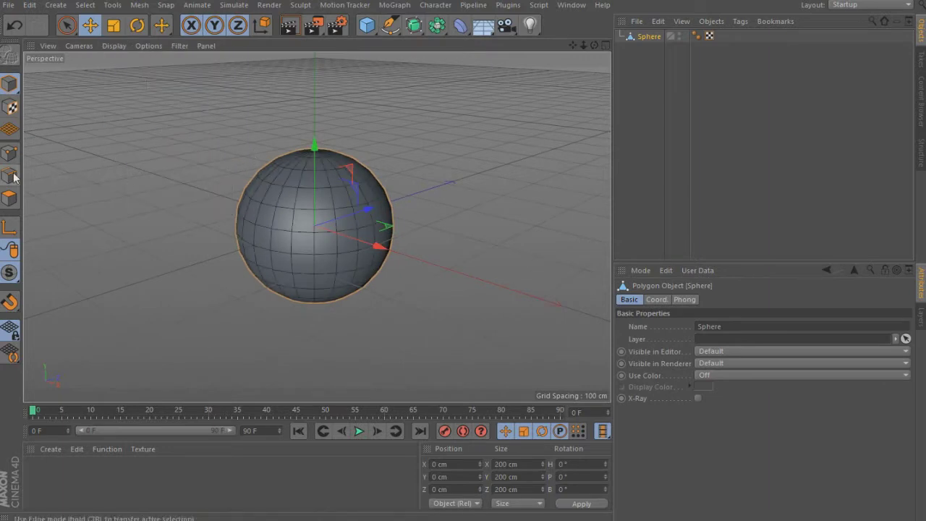
# With Loop Selection, select all of the sphere's vertical meridian edge loops
pyautogui.click(86, 5)
pyautogui.click(116, 91)
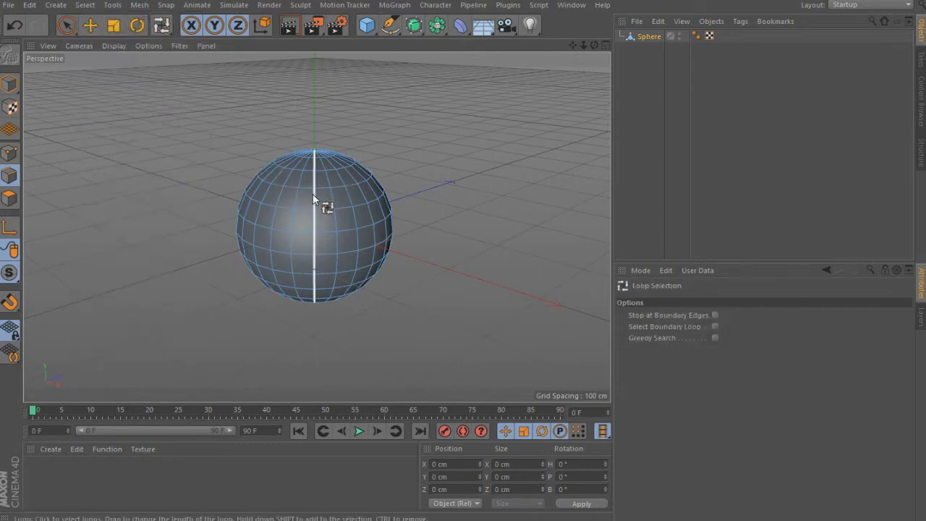
pyautogui.click(314, 199)
pyautogui.keyDown('shift'); pyautogui.click(342, 207); pyautogui.keyUp('shift')
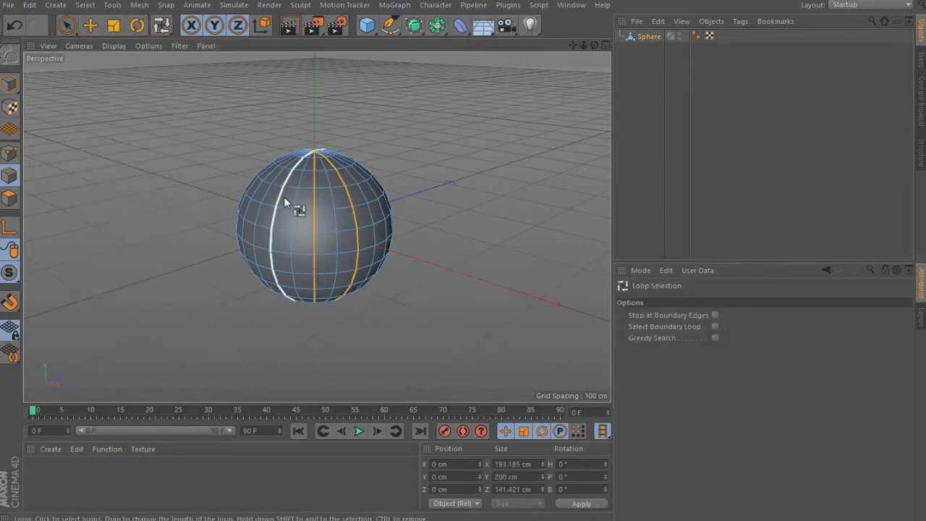
pyautogui.moveTo(595, 45); pyautogui.dragTo(315, 222)
pyautogui.keyDown('shift'); pyautogui.click(384, 217); pyautogui.keyUp('shift')
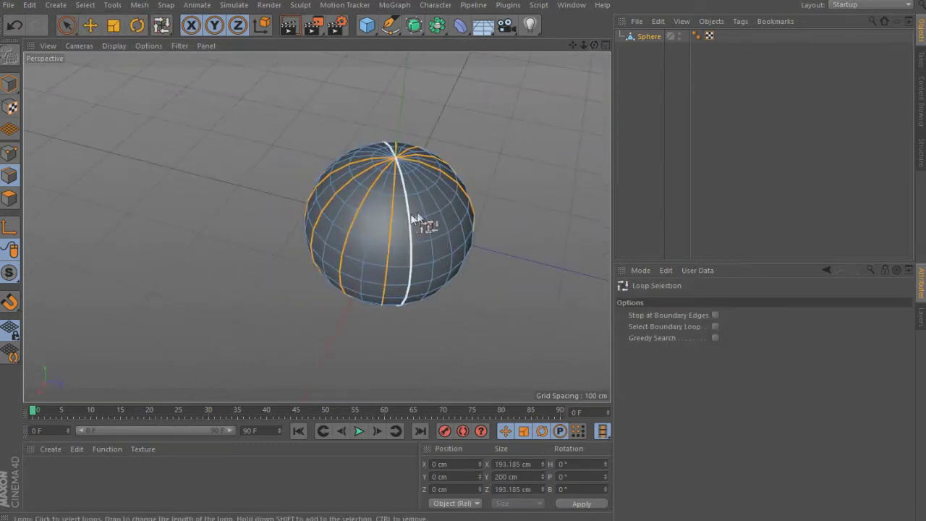
pyautogui.keyDown('shift'); pyautogui.click(416, 219); pyautogui.keyUp('shift')
pyautogui.keyDown('shift'); pyautogui.click(434, 213); pyautogui.keyUp('shift')
pyautogui.moveTo(594, 44)
pyautogui.mouseDown()
pyautogui.moveTo(317, 227)
pyautogui.moveTo(490, 172)
pyautogui.mouseUp()
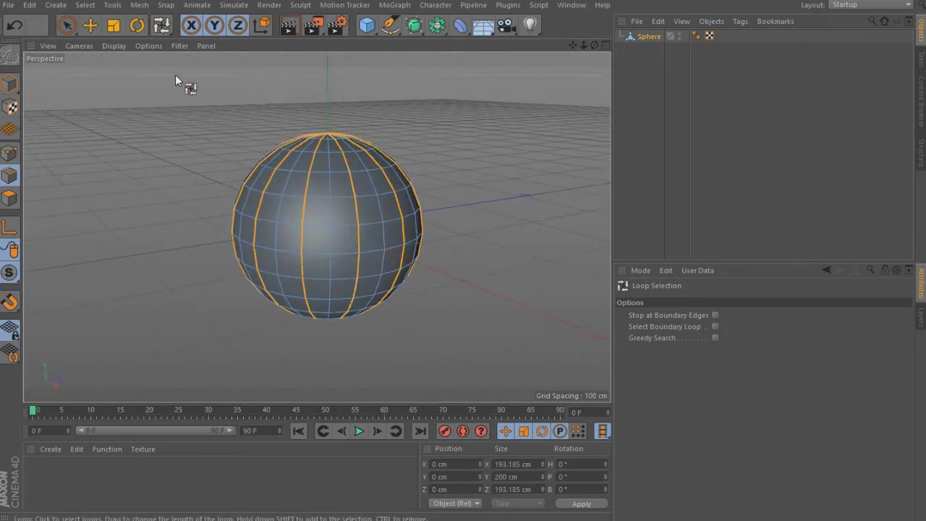
# Scale the selected edge loops inward into ribs, leaving the sphere at 178.719 × 185.024 cm
pyautogui.click(112, 27)
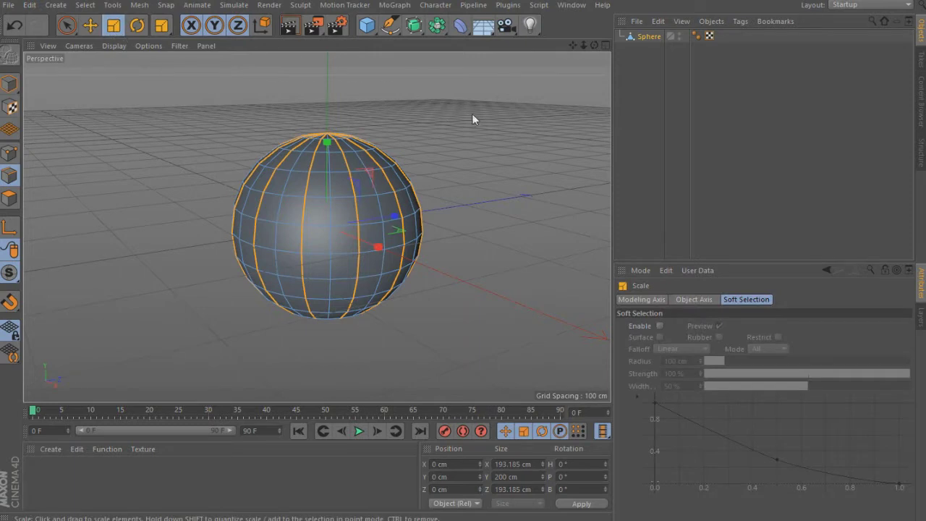
pyautogui.moveTo(473, 125)
pyautogui.mouseDown()
pyautogui.moveTo(472, 150)
pyautogui.moveTo(316, 226)
pyautogui.mouseUp()
pyautogui.moveTo(595, 45)
pyautogui.mouseDown()
pyautogui.moveTo(325, 158)
pyautogui.moveTo(319, 145)
pyautogui.mouseUp()
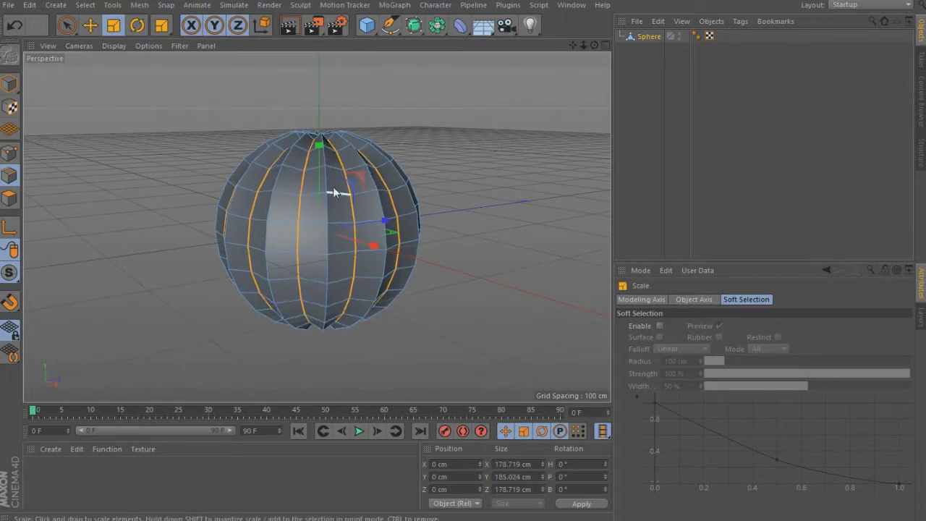
# Add a Subdivision Surface and nest the Sphere under it to smooth the ribs
pyautogui.keyDown('alt'); pyautogui.click(414, 25); pyautogui.keyUp('alt')
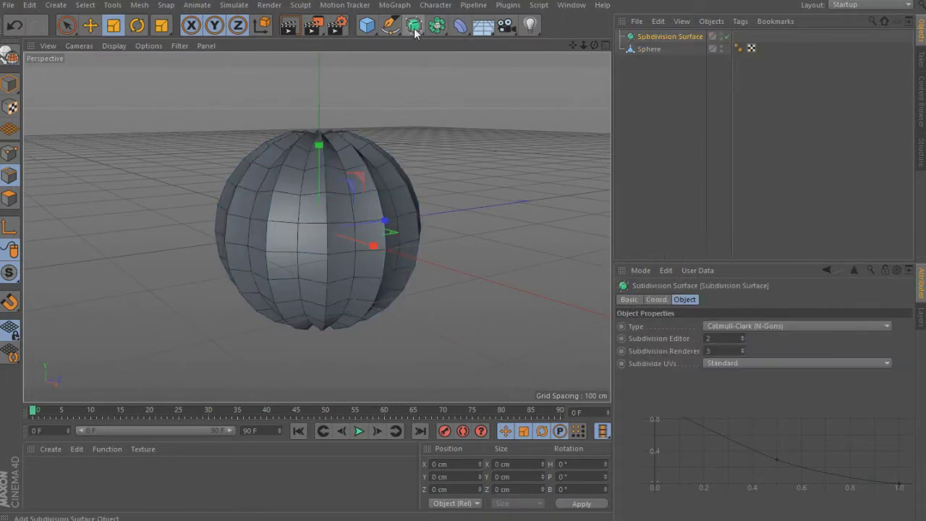
pyautogui.click(649, 48)
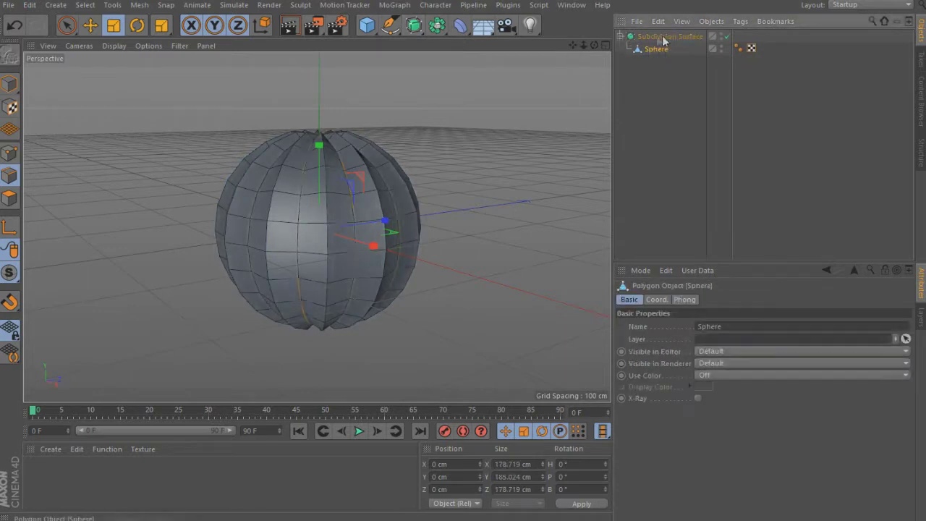
pyautogui.click(620, 36)
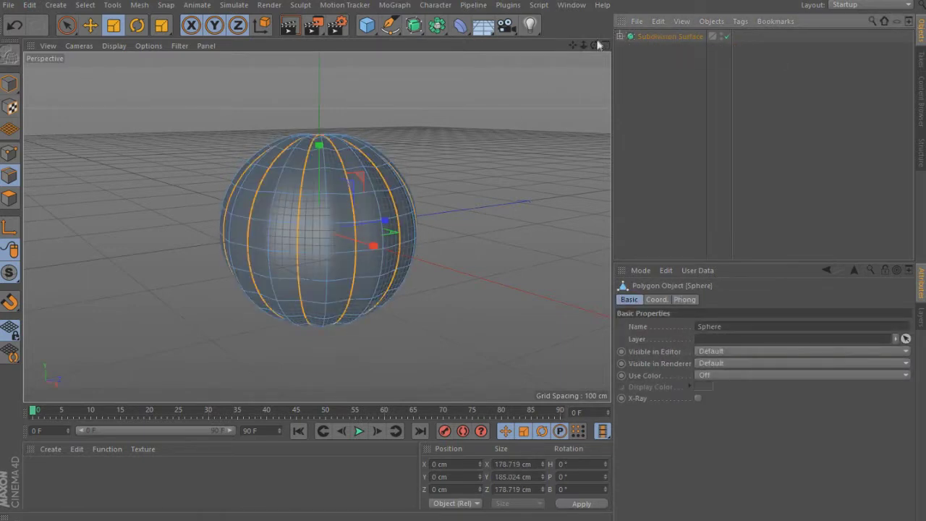
pyautogui.moveTo(455, 147)
pyautogui.keyDown('alt'); pyautogui.mouseDown()
pyautogui.moveTo(316, 223)
pyautogui.moveTo(548, 107)
pyautogui.moveTo(317, 223)
pyautogui.moveTo(592, 47)
pyautogui.mouseUp(); pyautogui.keyUp('alt')
pyautogui.click(620, 36)
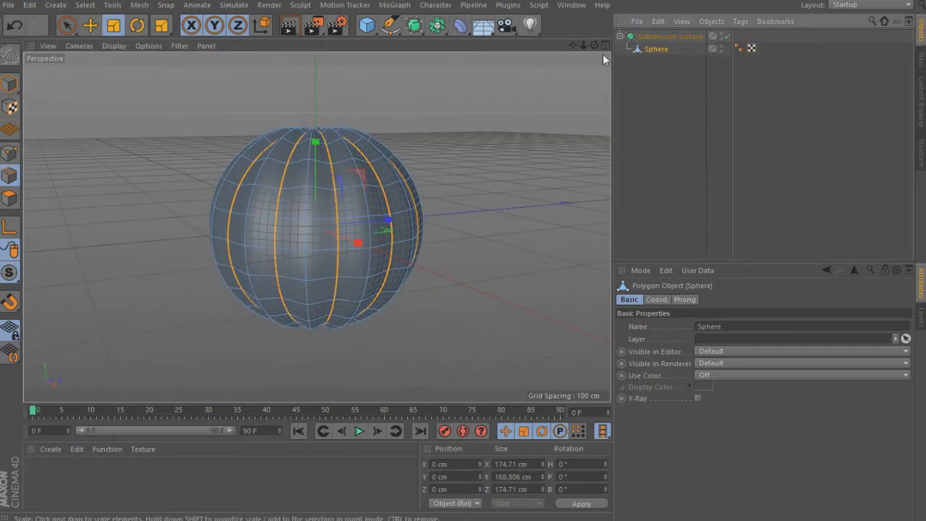
pyautogui.click(14, 24)
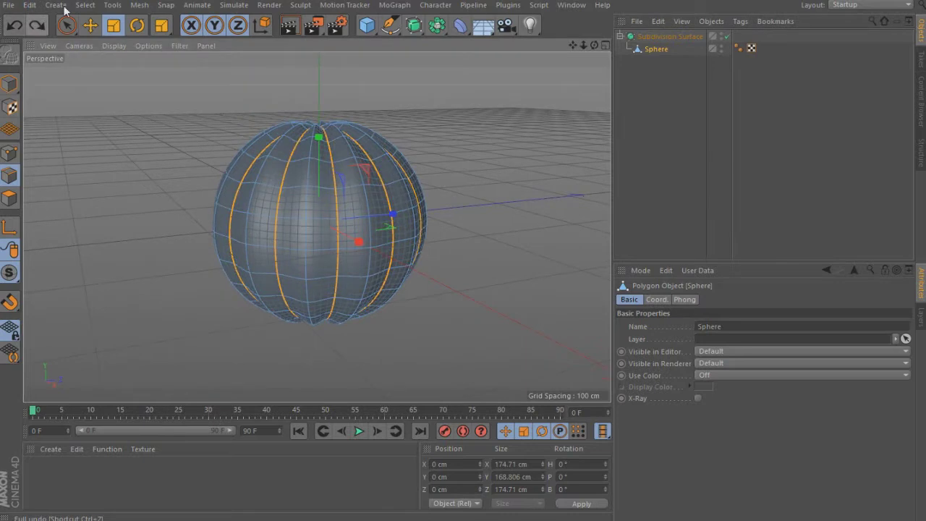
# In Model mode, squash the pumpkin vertically to 200 × 159.507 × 200 cm, then deselect it
pyautogui.click(9, 86)
pyautogui.moveTo(320, 141); pyautogui.dragTo(322, 158)
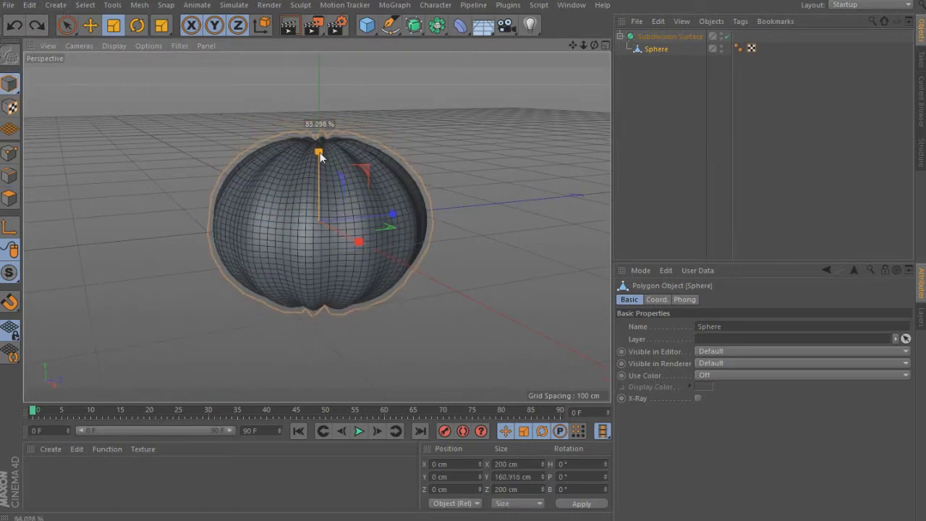
pyautogui.moveTo(595, 46); pyautogui.dragTo(317, 226)
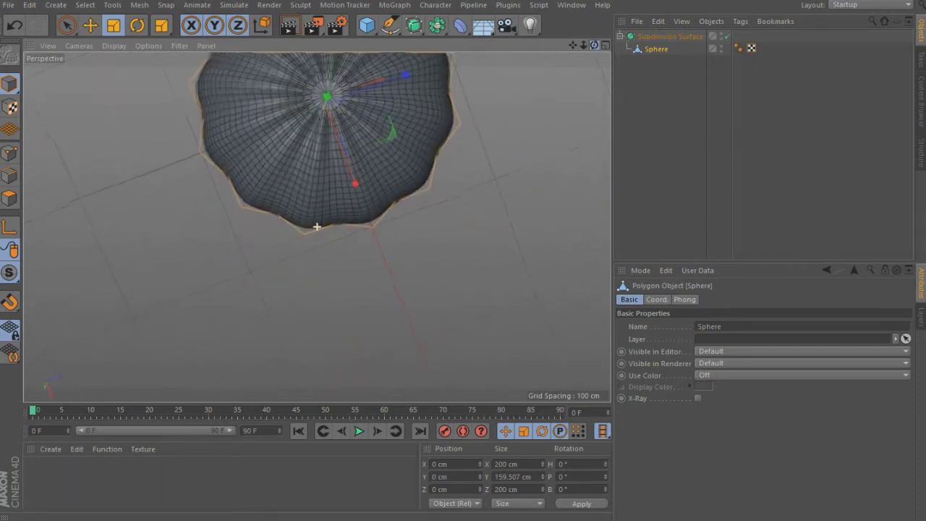
pyautogui.moveTo(317, 226); pyautogui.dragTo(317, 226)
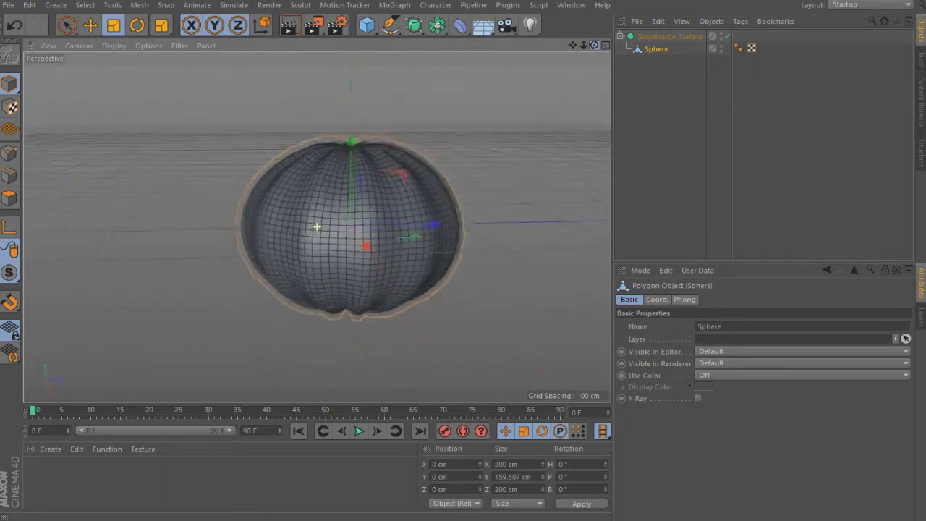
pyautogui.click(550, 60)
pyautogui.moveTo(573, 45); pyautogui.dragTo(317, 226)
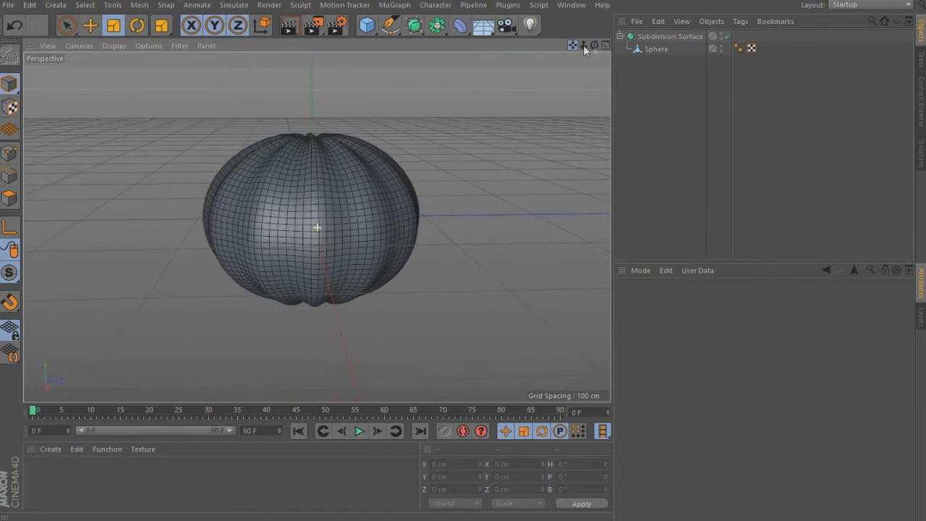
pyautogui.moveTo(598, 48); pyautogui.dragTo(317, 227)
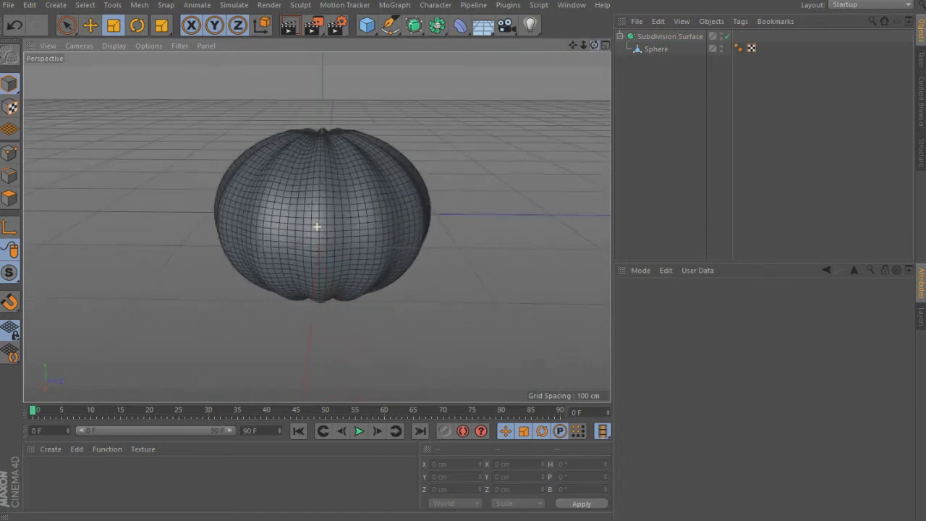
# Switch to plain Gouraud Shading and apply a new material, Mat, to the Sphere
pyautogui.click(113, 46)
pyautogui.click(132, 67)
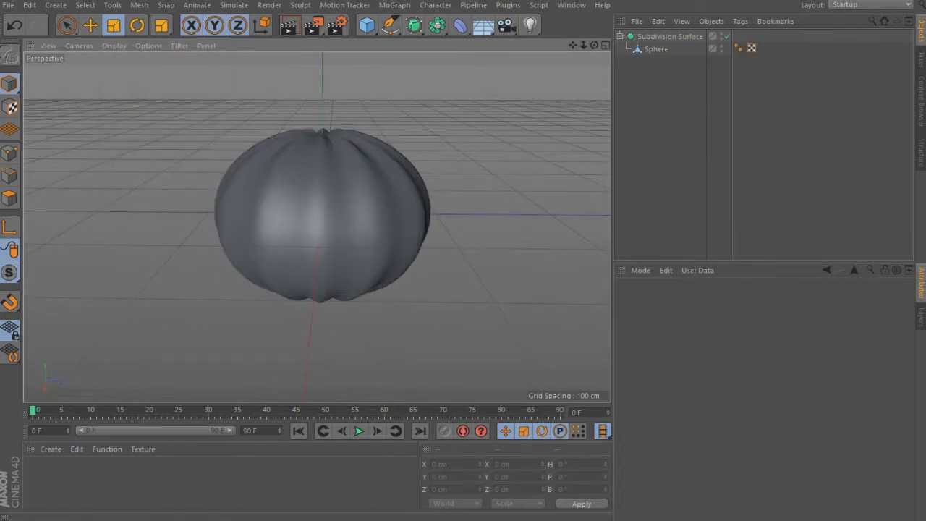
pyautogui.doubleClick(62, 489)
pyautogui.moveTo(259, 244); pyautogui.dragTo(268, 233)
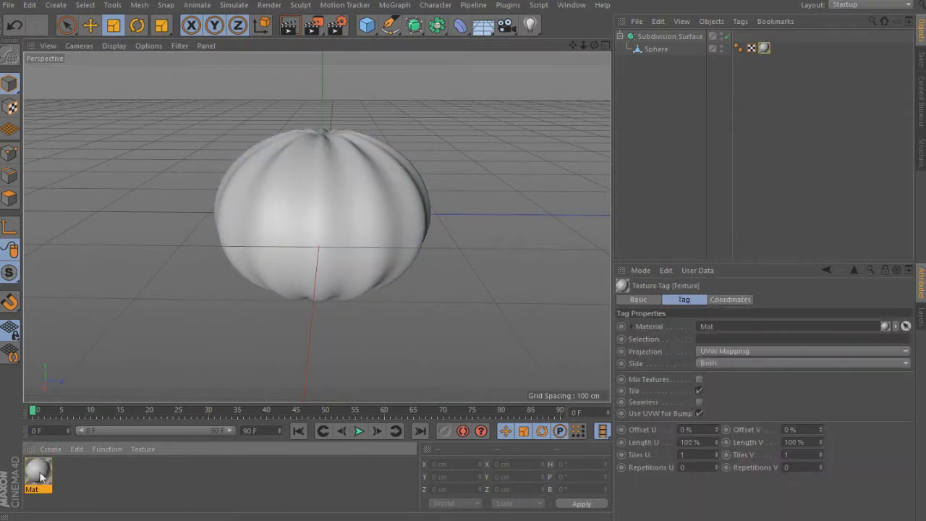
# Set Mat's colour to orange at H 39°, S 94%, V 64%
pyautogui.click(651, 327)
pyautogui.moveTo(733, 262); pyautogui.dragTo(733, 205)
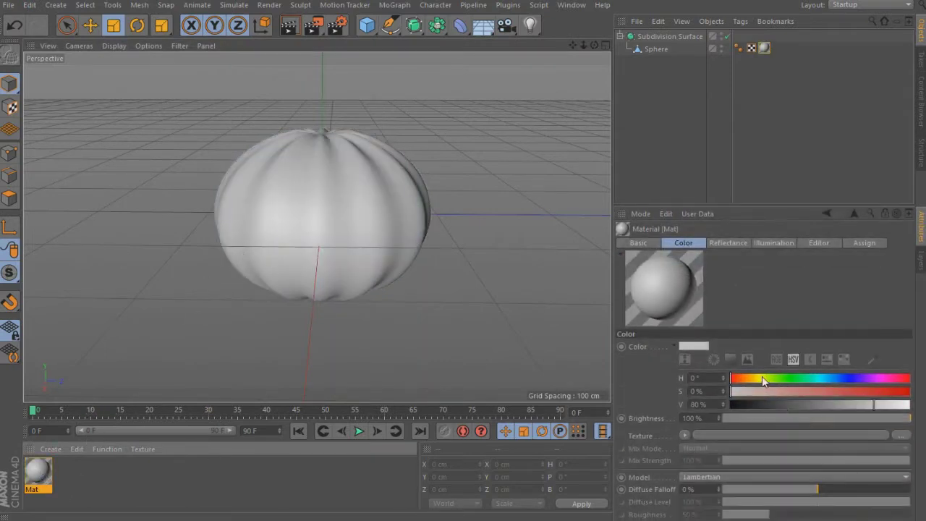
pyautogui.moveTo(763, 377); pyautogui.dragTo(749, 380)
pyautogui.moveTo(879, 391); pyautogui.dragTo(911, 391)
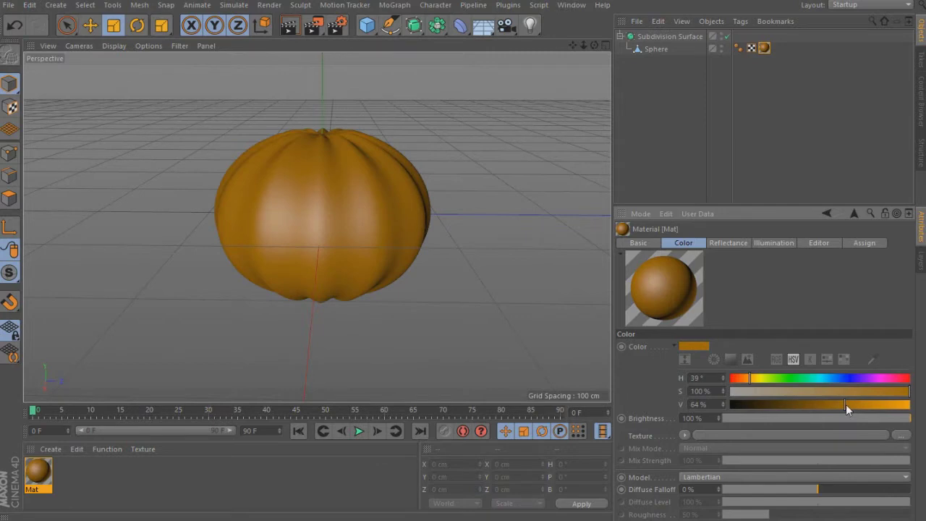
pyautogui.click(901, 391)
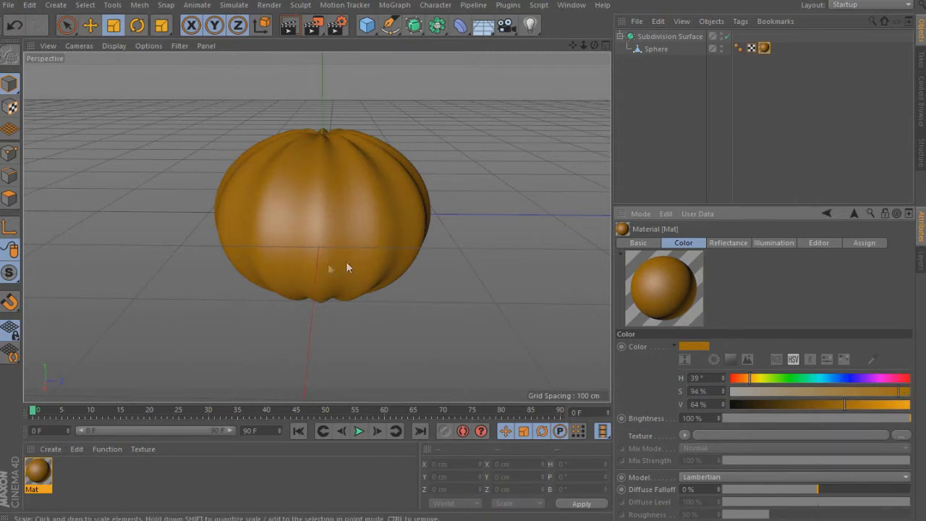
pyautogui.scroll(-1, 318, 260)
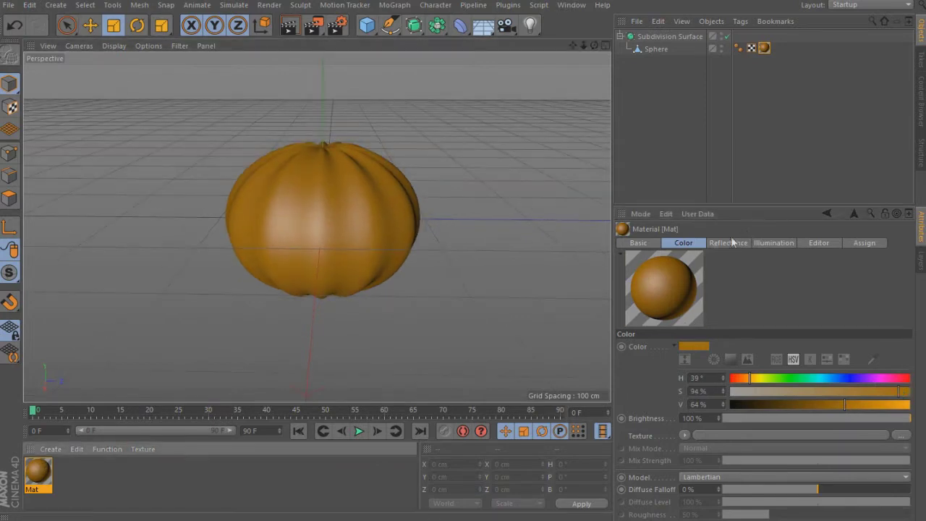
pyautogui.click(637, 243)
pyautogui.moveTo(731, 205); pyautogui.dragTo(740, 137)
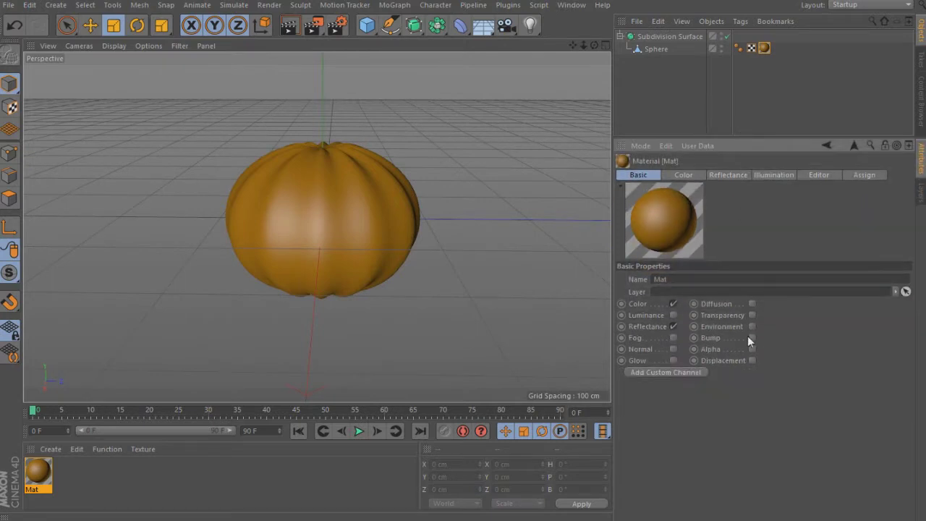
# Enable Mat's Bump channel using a Noise texture with the Electric noise type
pyautogui.click(751, 338)
pyautogui.click(774, 178)
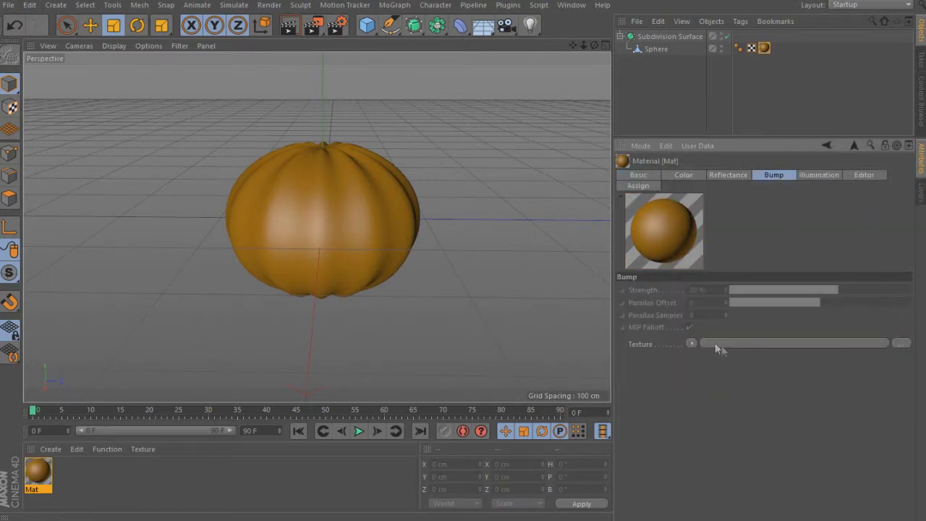
pyautogui.click(692, 343)
pyautogui.click(712, 182)
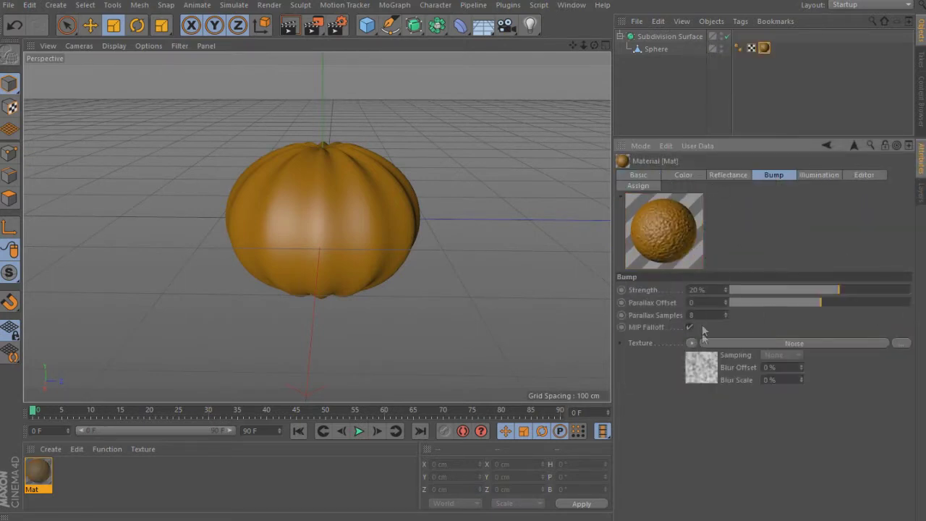
pyautogui.click(704, 367)
pyautogui.click(738, 315)
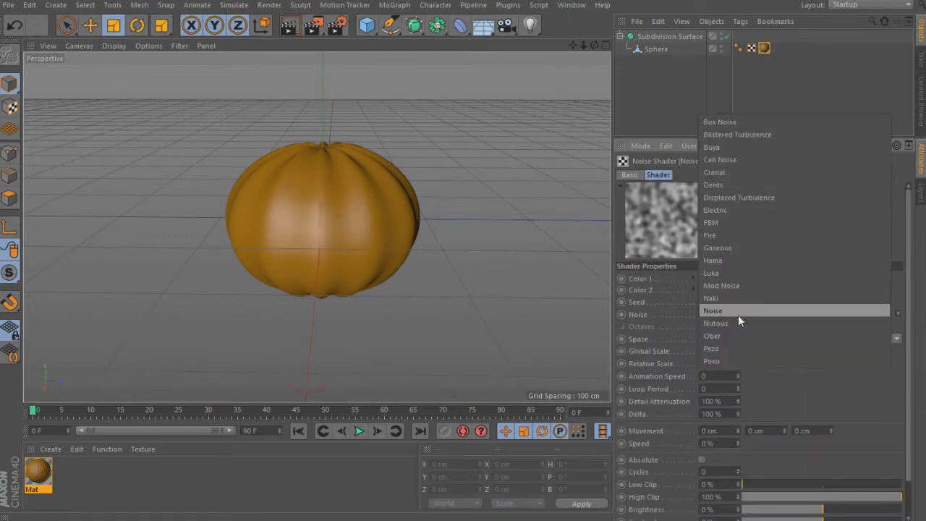
pyautogui.click(761, 211)
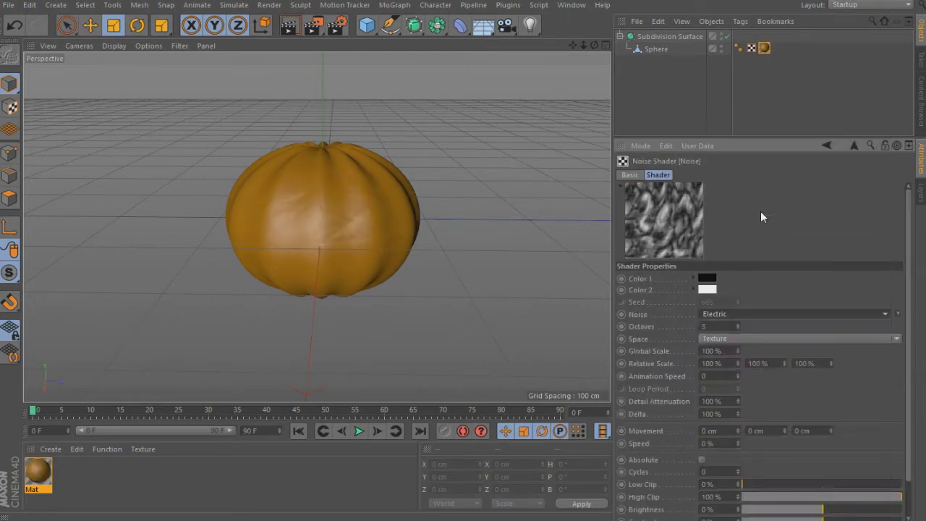
pyautogui.click(855, 145)
pyautogui.click(855, 145)
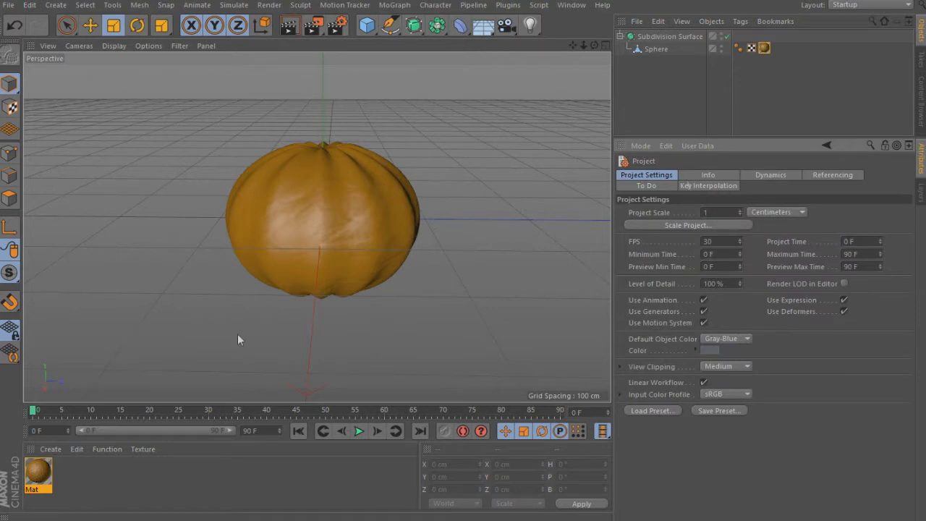
pyautogui.click(43, 474)
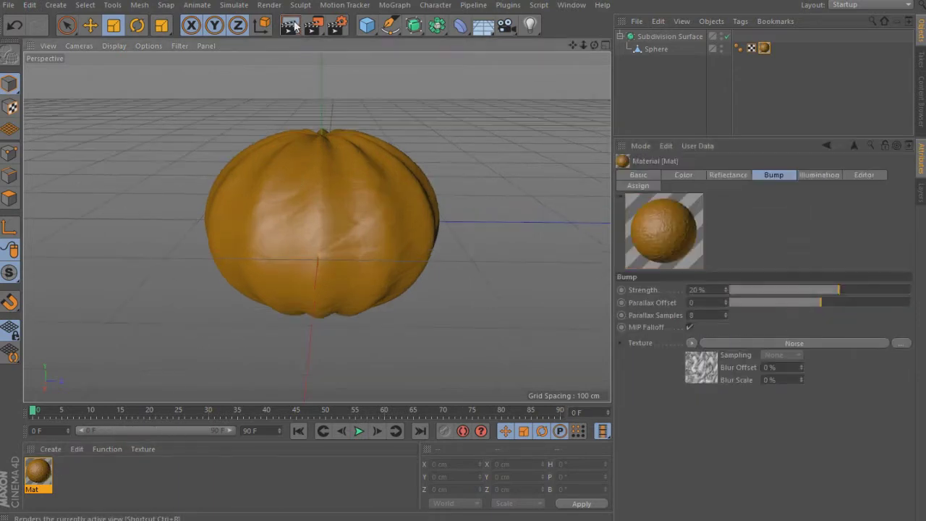
# Lower the bump strength to 7%, checking the result with Render View previews
pyautogui.click(293, 26)
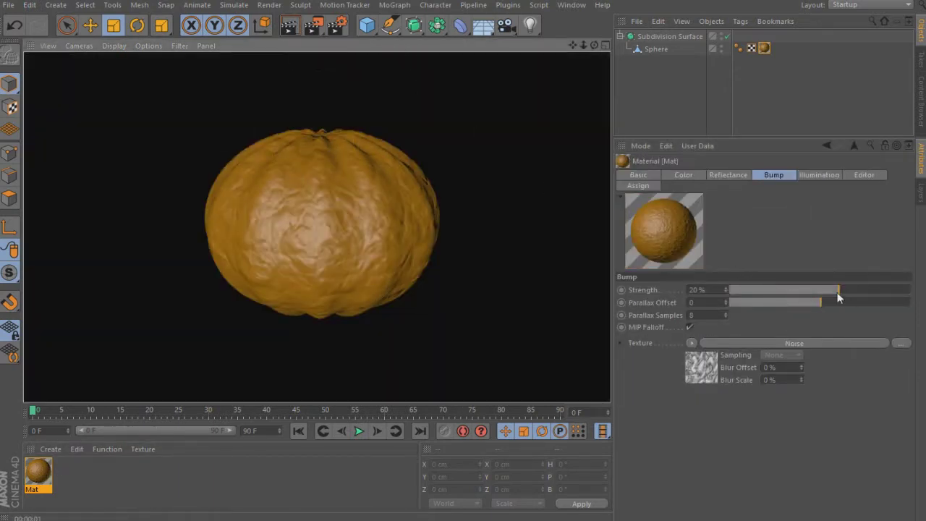
pyautogui.moveTo(838, 291); pyautogui.dragTo(831, 290)
pyautogui.click(726, 293)
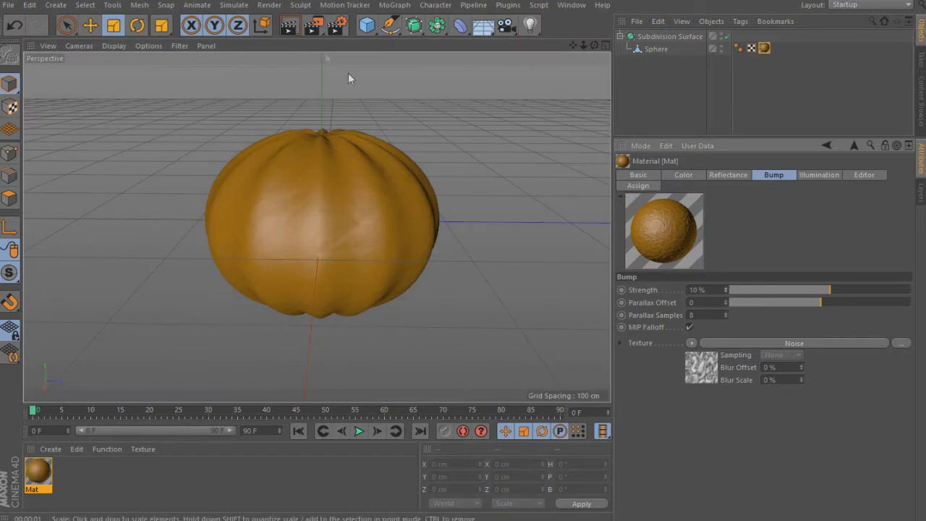
pyautogui.click(291, 26)
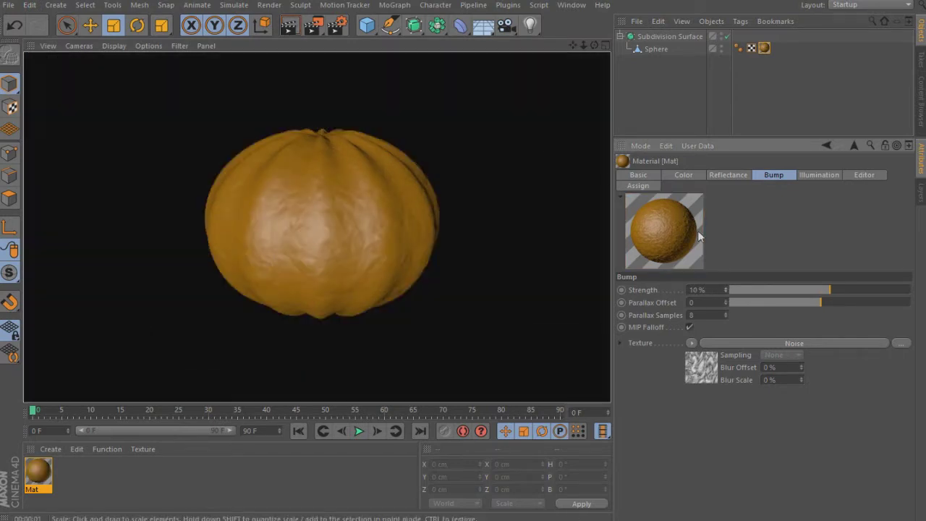
pyautogui.click(726, 293)
pyautogui.click(726, 292)
pyautogui.click(289, 29)
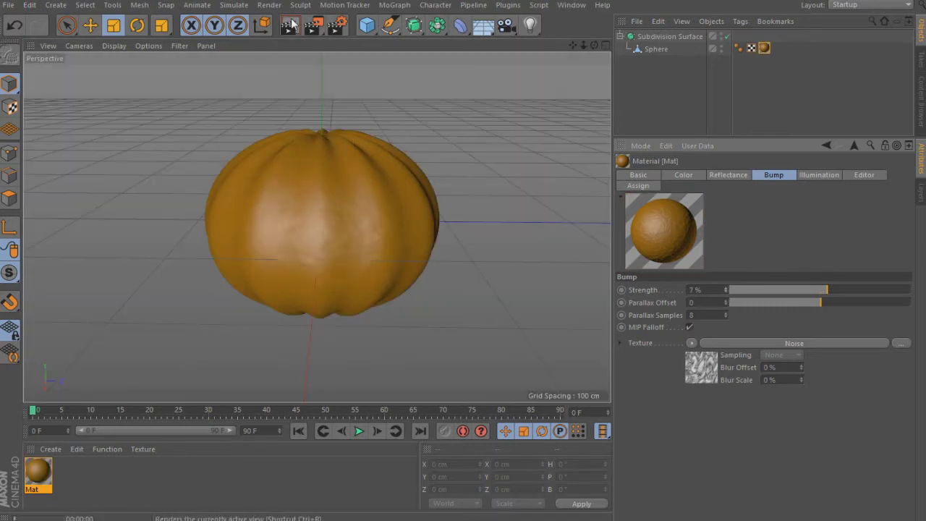
pyautogui.click(292, 24)
pyautogui.moveTo(255, 213)
pyautogui.keyDown('alt'); pyautogui.mouseDown()
pyautogui.moveTo(554, 73)
pyautogui.moveTo(316, 221)
pyautogui.mouseUp(); pyautogui.keyUp('alt')
# Add a Flower spline on the XZ plane and raise it above the pumpkin
pyautogui.click(389, 25)
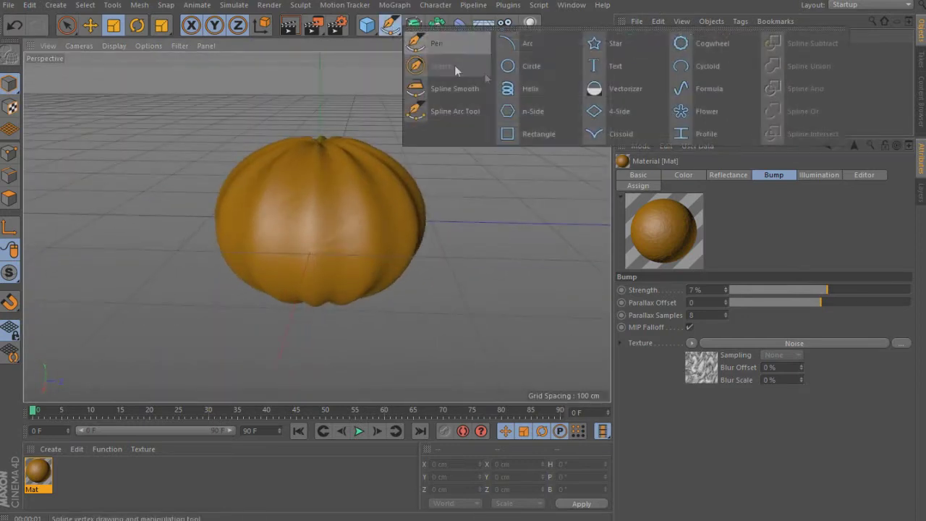
pyautogui.click(693, 112)
pyautogui.scroll(-2, 327, 236)
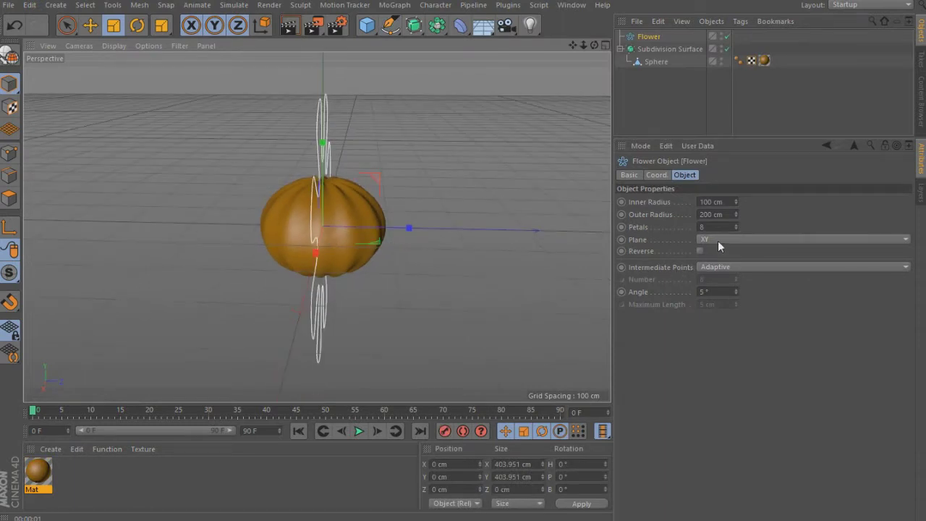
pyautogui.click(718, 241)
pyautogui.press('e')
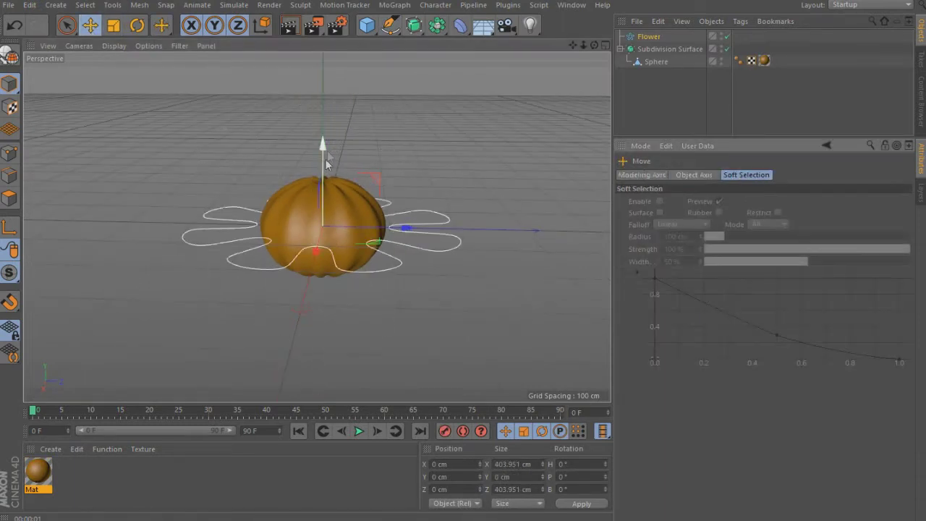
pyautogui.moveTo(322, 149); pyautogui.dragTo(328, 79)
pyautogui.moveTo(600, 48); pyautogui.dragTo(587, 87)
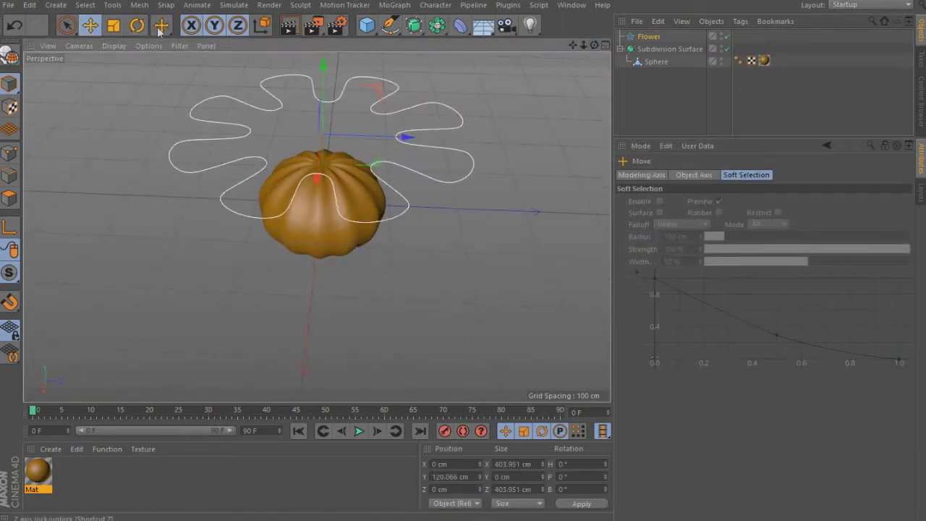
# Scale the Flower spline down to a small size
pyautogui.press('t')
pyautogui.moveTo(139, 83)
pyautogui.mouseDown()
pyautogui.moveTo(89, 341)
pyautogui.moveTo(50, 348)
pyautogui.mouseUp()
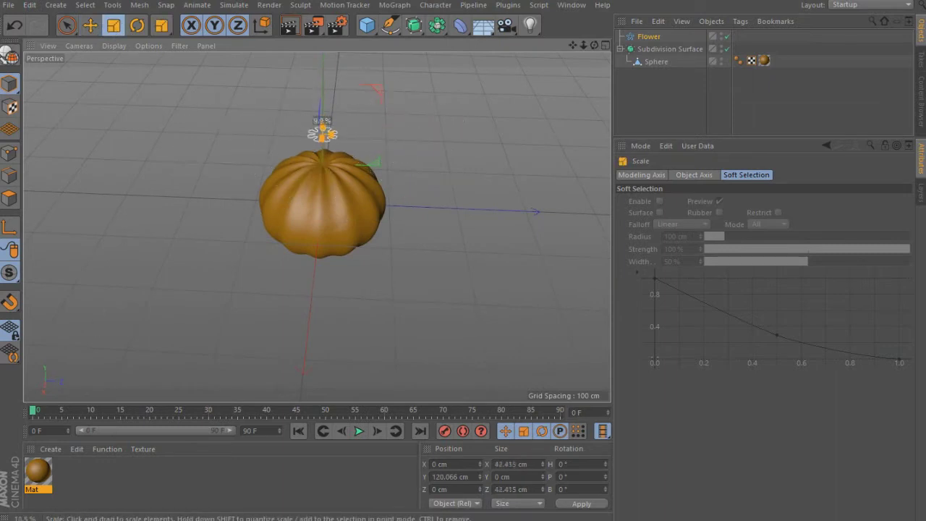
pyautogui.scroll(3, 362, 137)
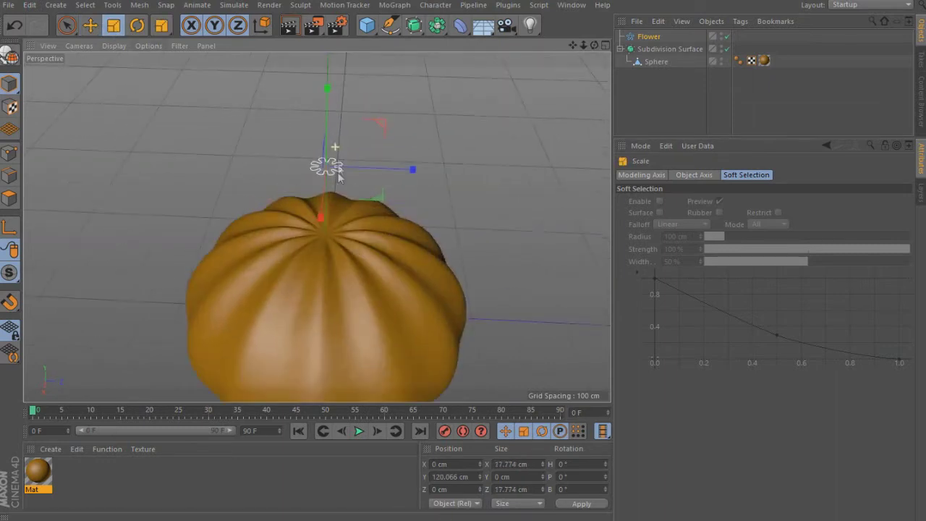
pyautogui.scroll(3, 362, 137)
pyautogui.click(91, 26)
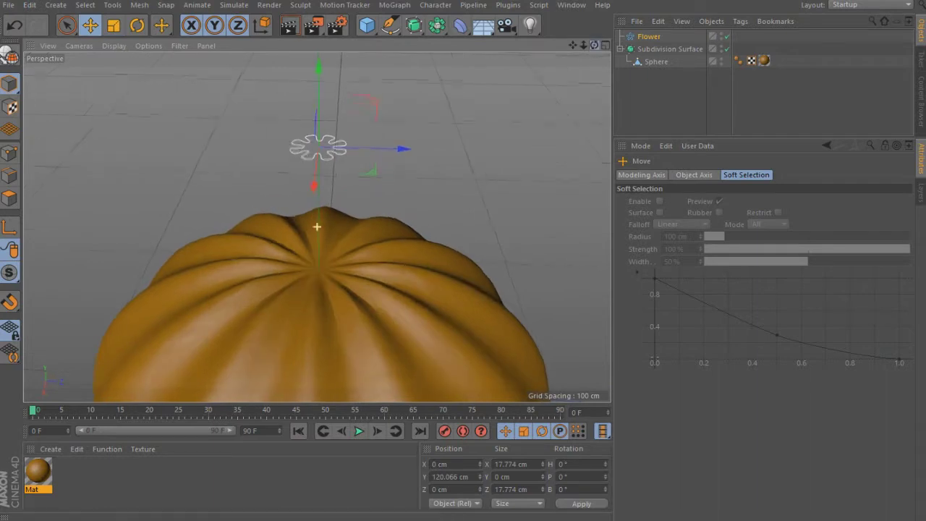
pyautogui.scroll(1, 300, 99)
pyautogui.scroll(3, 300, 99)
pyautogui.scroll(2, 343, 123)
# Set the Flower's outer radius to 6.8 cm and petals to 7
pyautogui.click(656, 37)
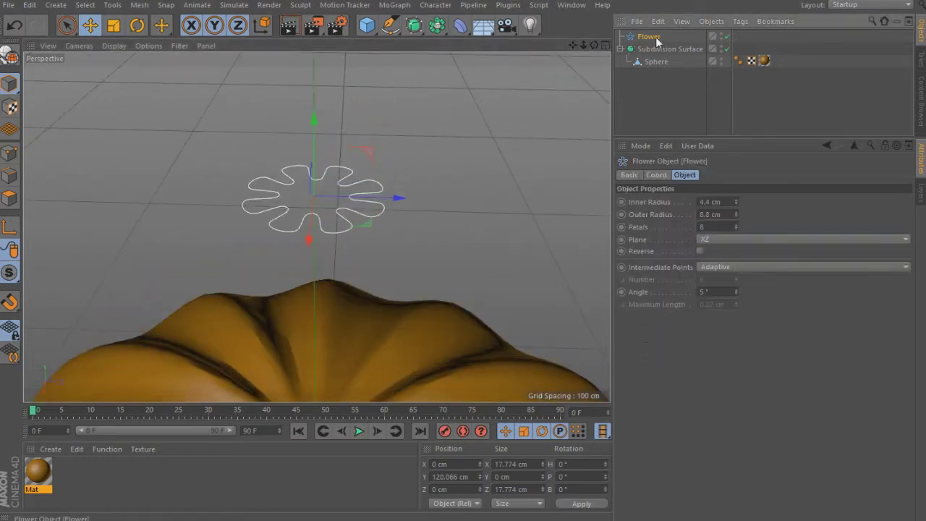
pyautogui.moveTo(736, 209); pyautogui.dragTo(736, 219)
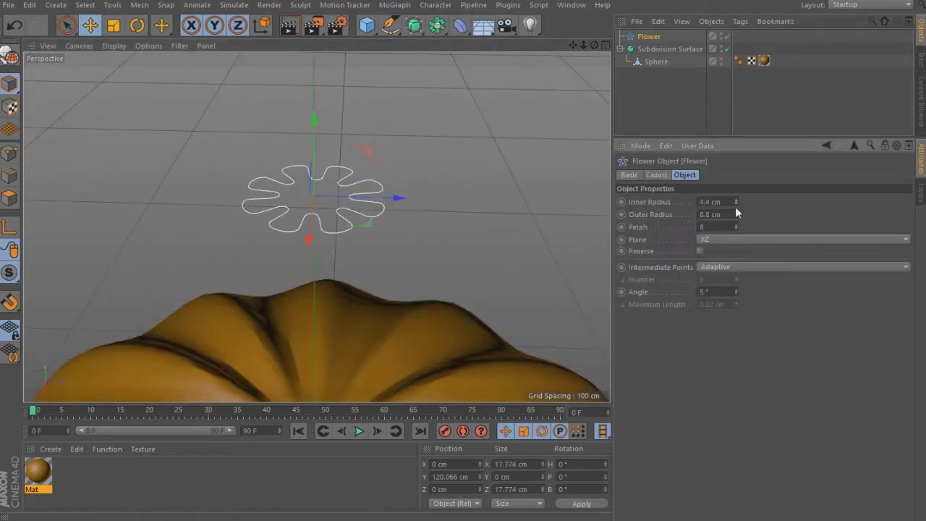
pyautogui.click(736, 217)
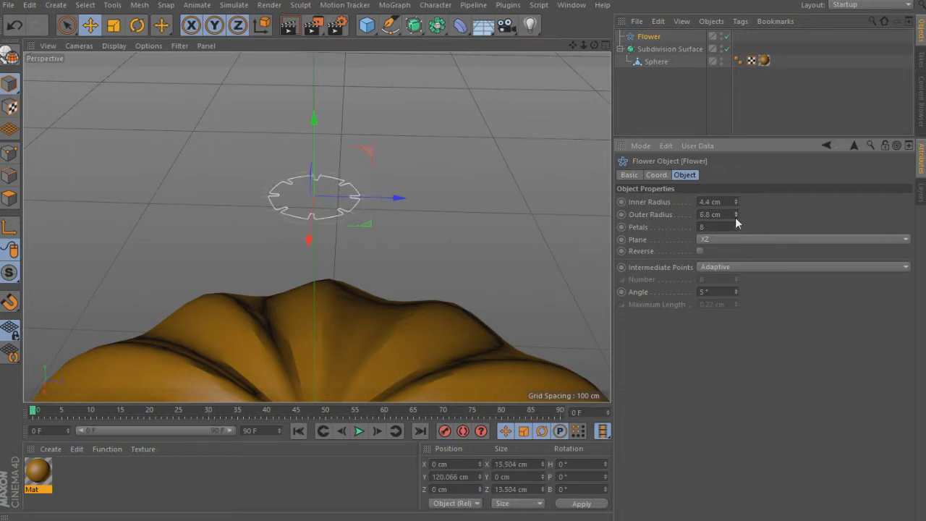
pyautogui.click(736, 217)
pyautogui.click(736, 212)
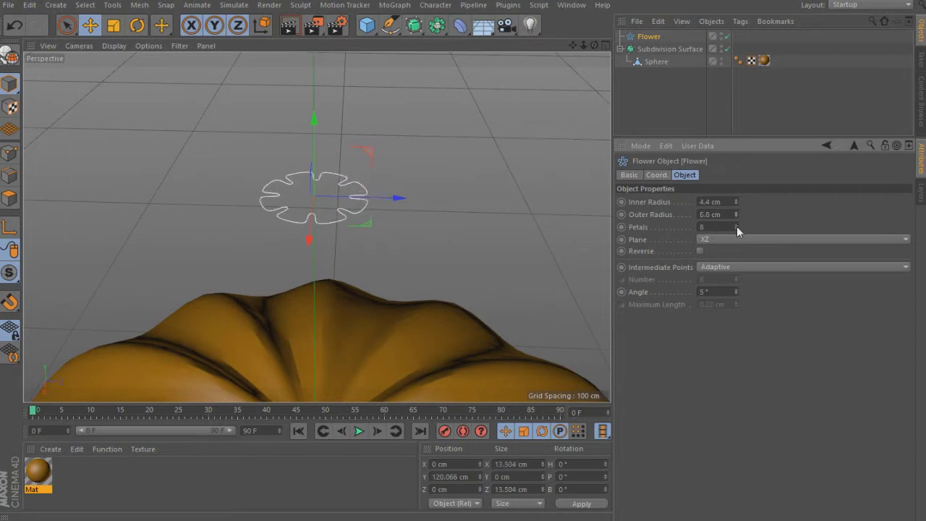
pyautogui.moveTo(737, 225); pyautogui.dragTo(736, 230)
pyautogui.scroll(-3, 353, 207)
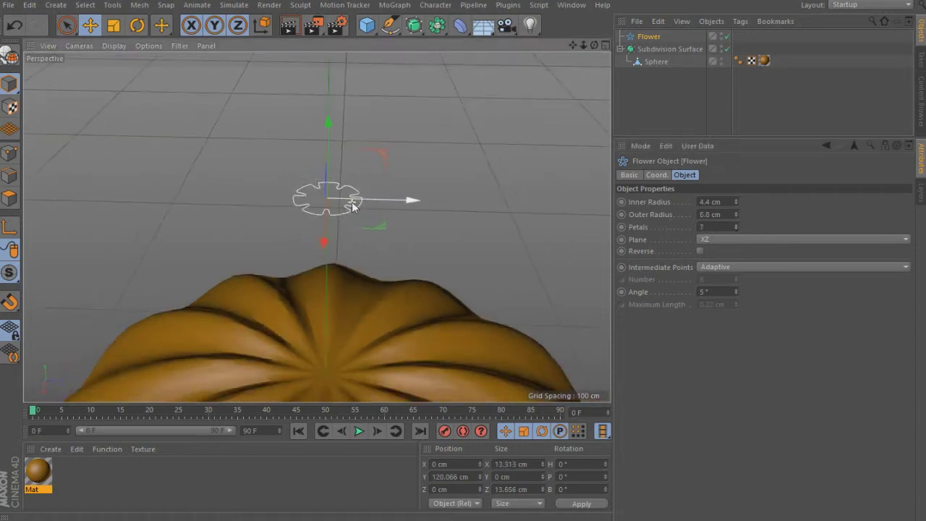
pyautogui.click(422, 30)
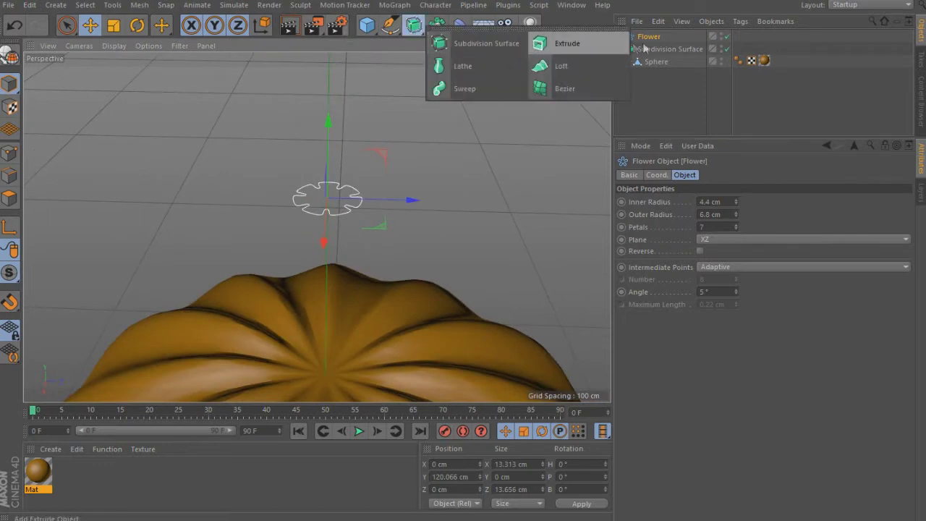
# Put the Flower inside an Extrude, with the third offset at 0 and extrusion 24 cm upward
pyautogui.click(599, 42)
pyautogui.moveTo(647, 49); pyautogui.dragTo(649, 36)
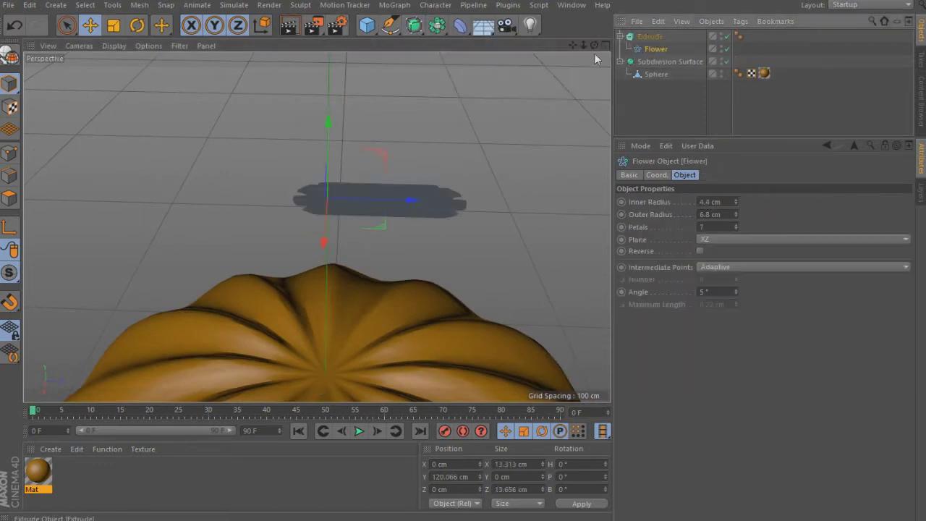
pyautogui.click(650, 36)
pyautogui.click(620, 36)
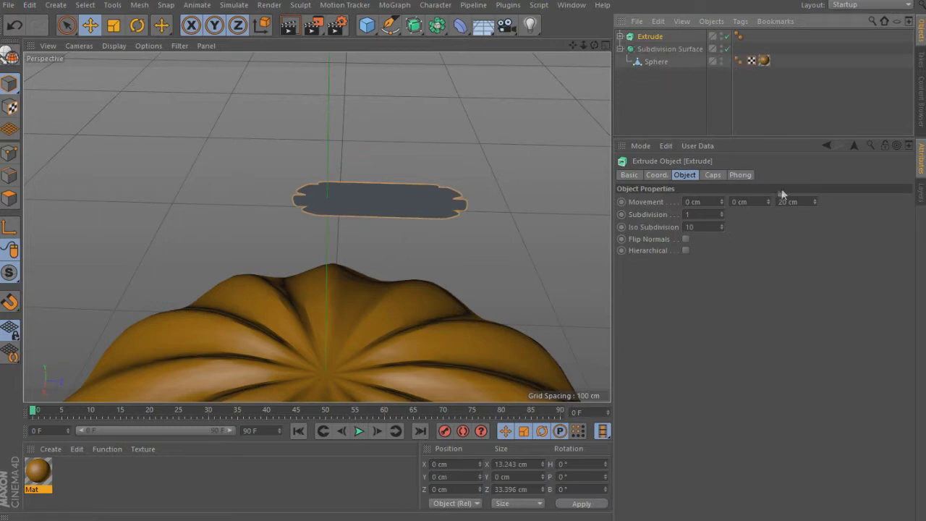
pyautogui.click(788, 202)
pyautogui.write('0')
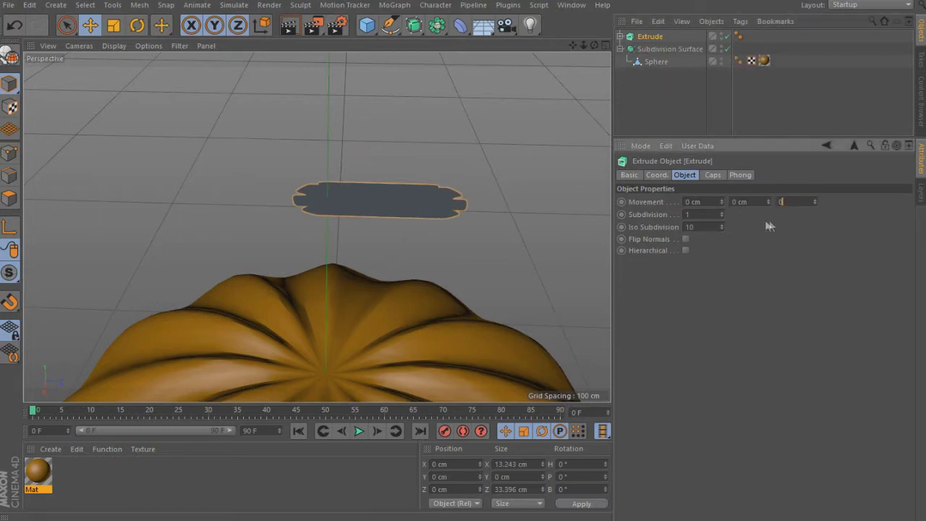
pyautogui.press('Return')
pyautogui.moveTo(768, 202); pyautogui.dragTo(782, 202)
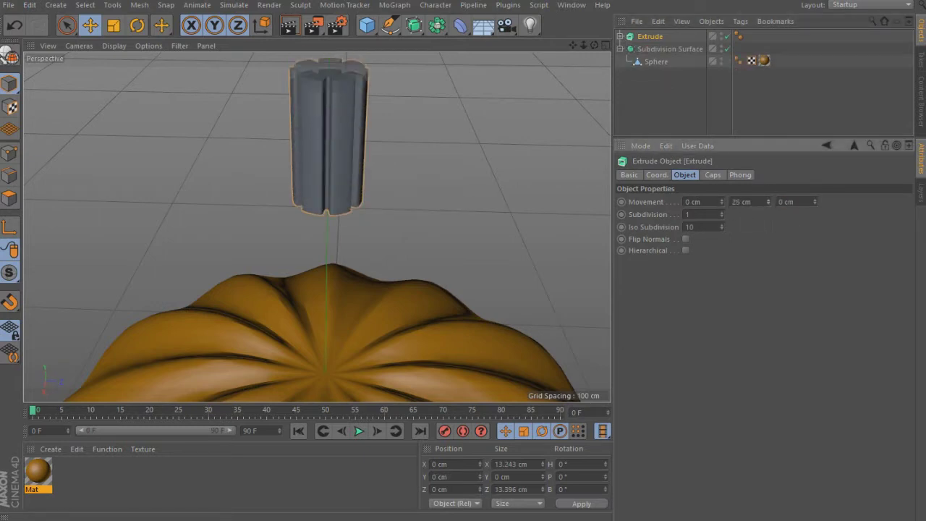
pyautogui.keyDown('alt'); pyautogui.moveTo(444, 186); pyautogui.dragTo(504, 136); pyautogui.keyUp('alt')
# Lower the Flower stem down into the top of the pumpkin
pyautogui.click(620, 48)
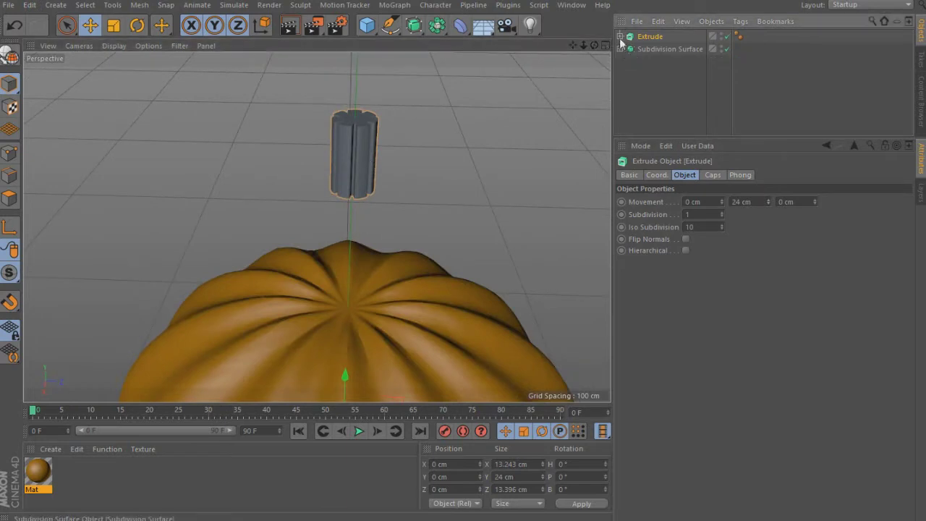
pyautogui.click(620, 36)
pyautogui.click(656, 49)
pyautogui.moveTo(354, 116); pyautogui.dragTo(335, 250)
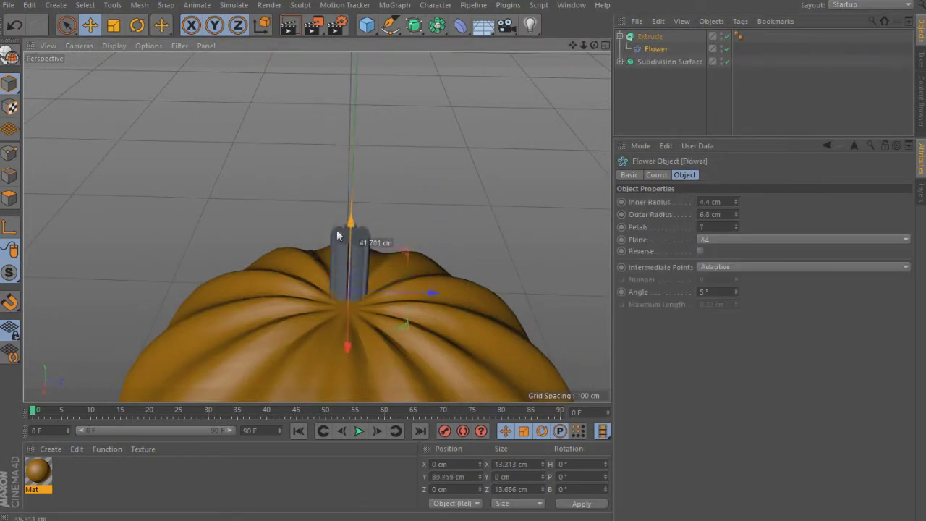
pyautogui.moveTo(356, 215); pyautogui.dragTo(355, 213)
pyautogui.moveTo(595, 44); pyautogui.dragTo(595, 29)
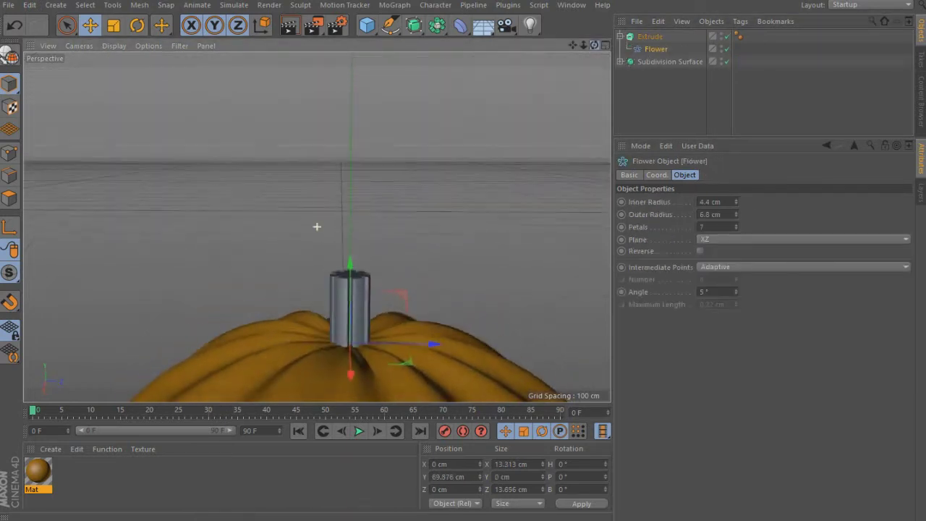
pyautogui.moveTo(317, 227); pyautogui.dragTo(351, 192)
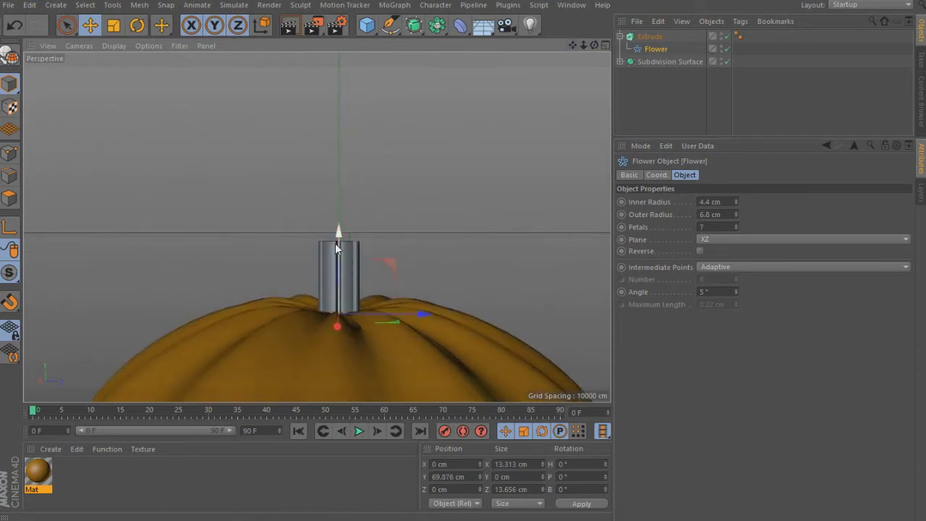
# Make the stem taller, about 28 cm, and raise it to Y 82.571 cm
pyautogui.click(649, 36)
pyautogui.moveTo(768, 204); pyautogui.dragTo(769, 204)
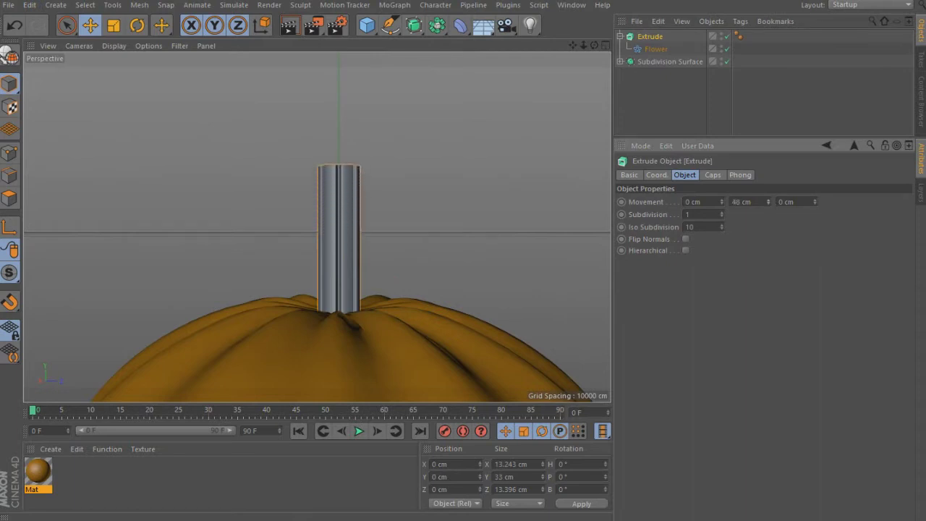
pyautogui.click(630, 46)
pyautogui.moveTo(346, 220); pyautogui.dragTo(340, 201)
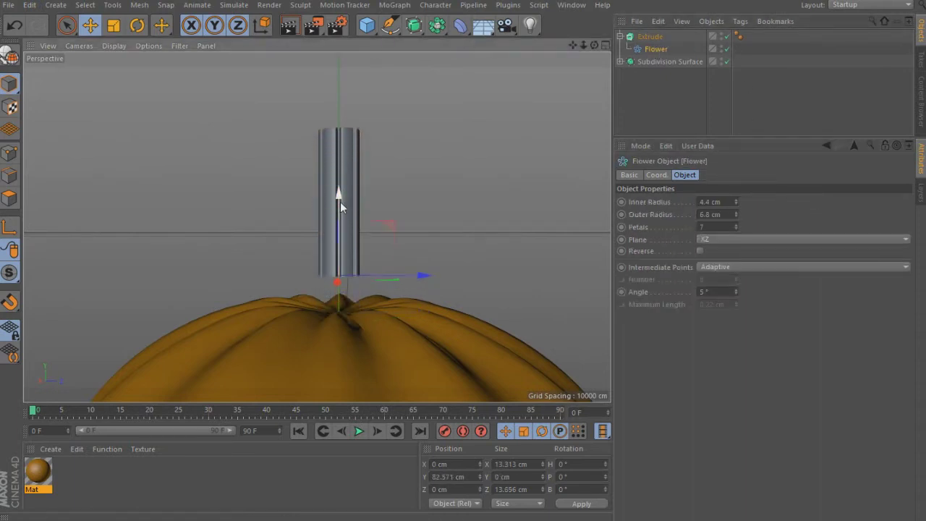
# Make the Flower and Extrude editable, then merge stem and caps with Connect Objects + Delete
pyautogui.press('c')
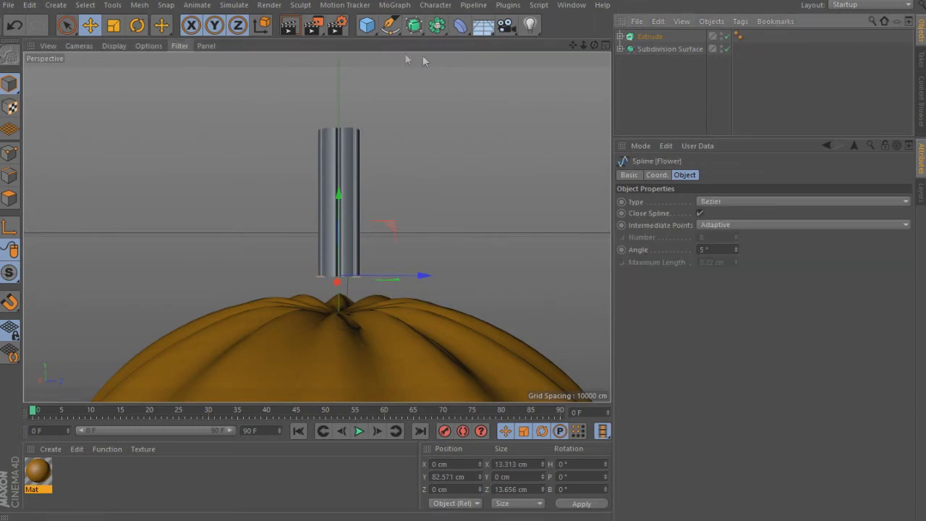
pyautogui.click(648, 37)
pyautogui.click(10, 55)
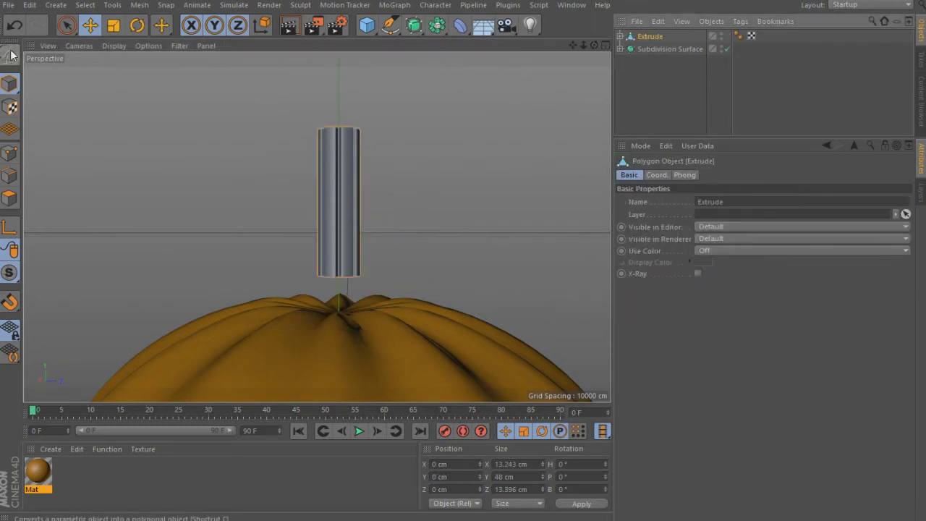
pyautogui.click(620, 36)
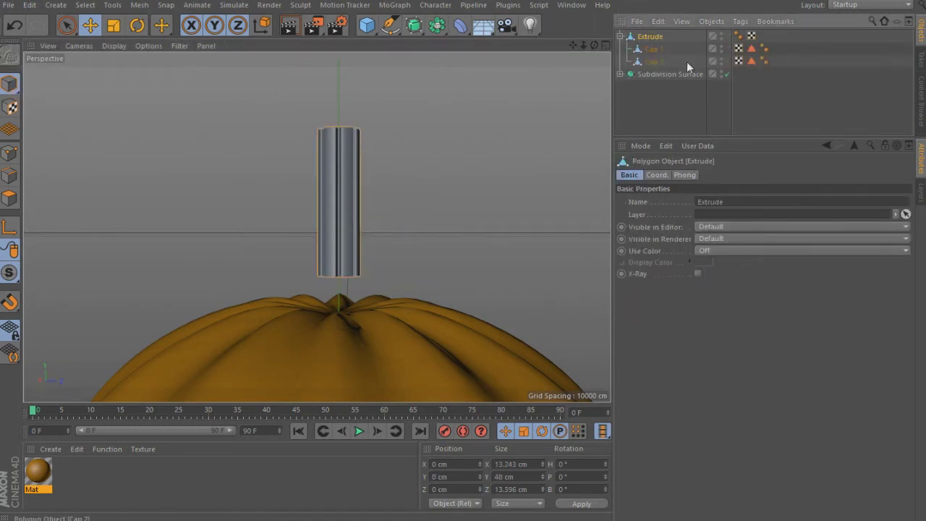
pyautogui.moveTo(686, 65); pyautogui.dragTo(630, 40)
pyautogui.rightClick(655, 36)
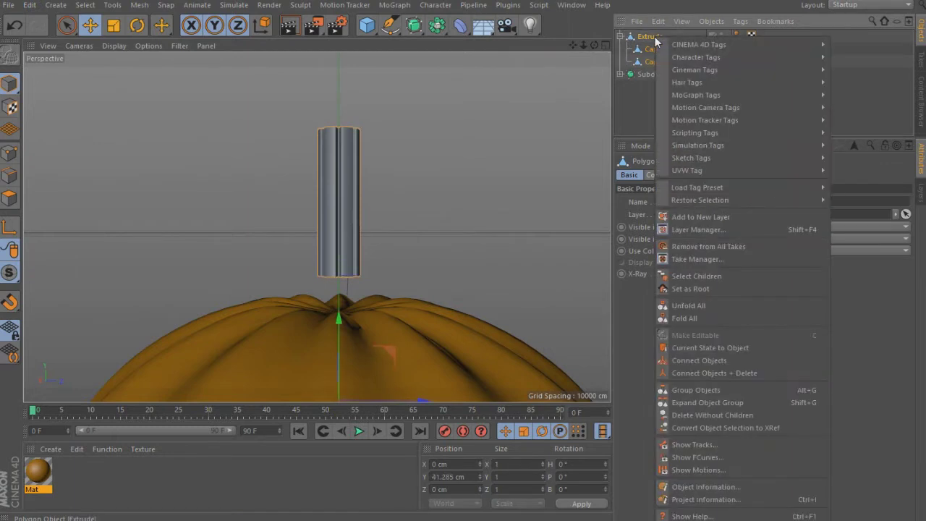
pyautogui.click(786, 372)
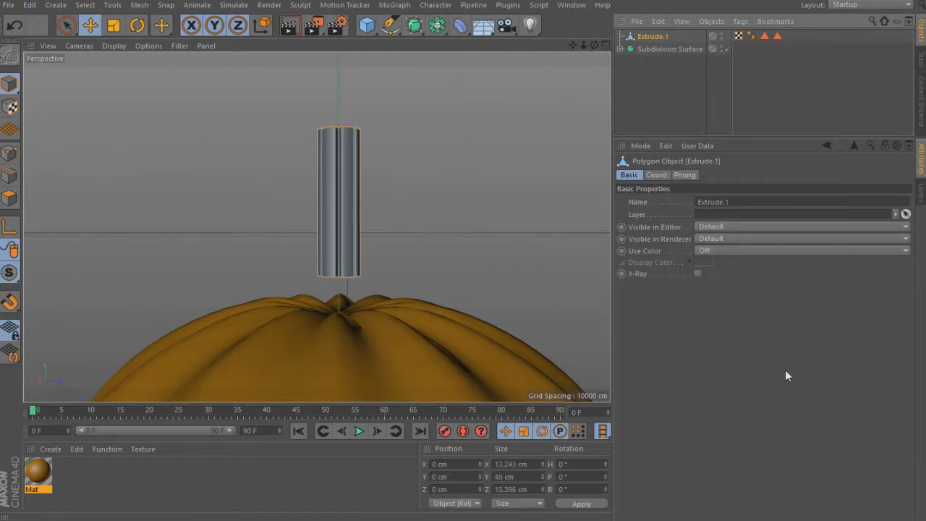
# Recentre Extrude.1's axis with Axis Center, then nudge the stem slightly down
pyautogui.click(136, 6)
pyautogui.click(239, 125)
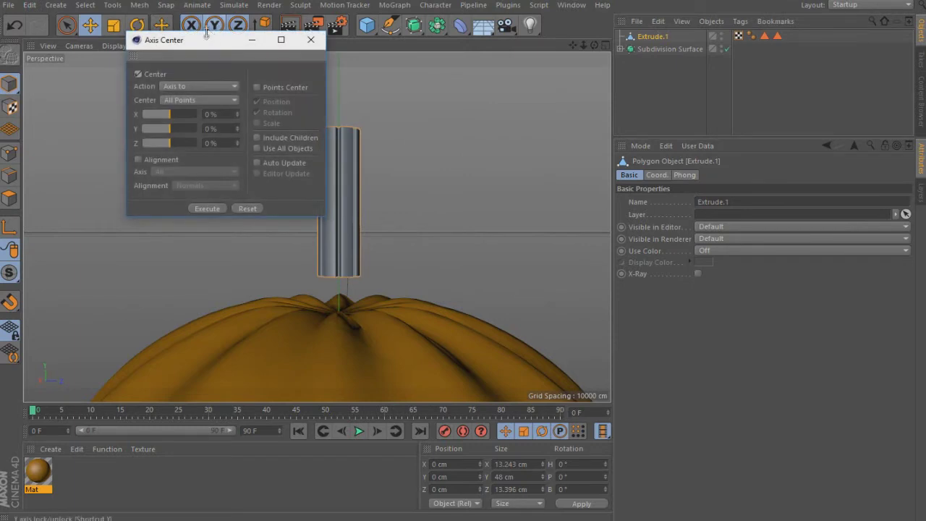
pyautogui.moveTo(207, 40)
pyautogui.mouseDown()
pyautogui.moveTo(467, 98)
pyautogui.moveTo(472, 86)
pyautogui.mouseUp()
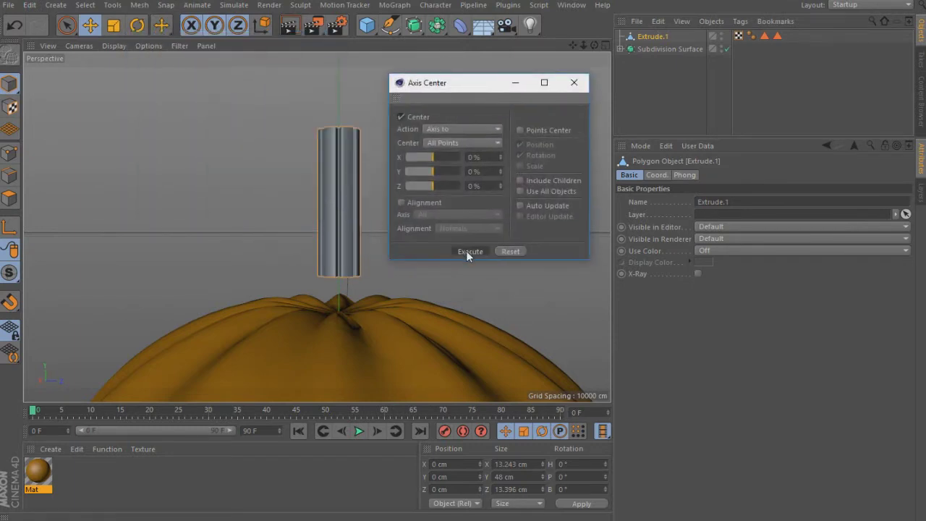
pyautogui.click(468, 252)
pyautogui.click(574, 82)
pyautogui.moveTo(343, 131); pyautogui.dragTo(343, 133)
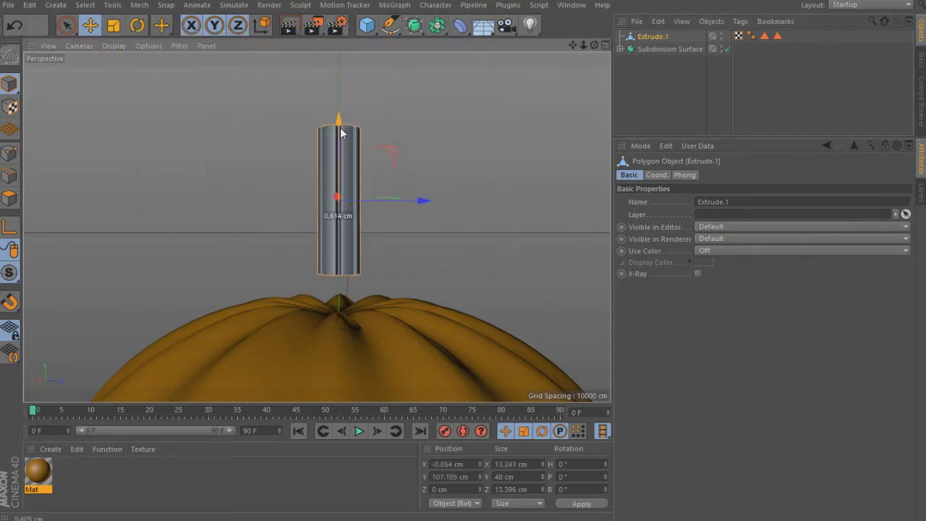
# In Edge mode, apply a Plane Cut across the stem with Plane Mode World and Plane XZ
pyautogui.click(13, 179)
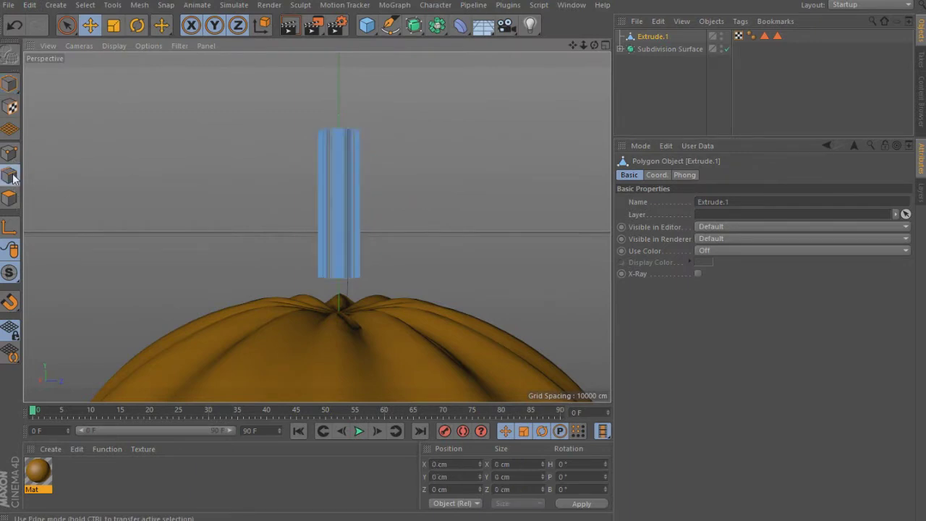
pyautogui.press('k')
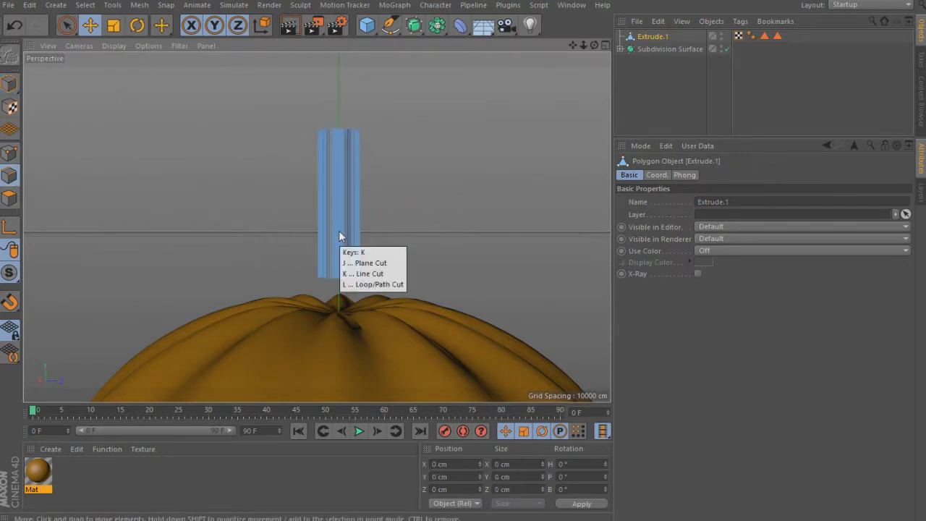
pyautogui.press('j')
pyautogui.scroll(2, 339, 230)
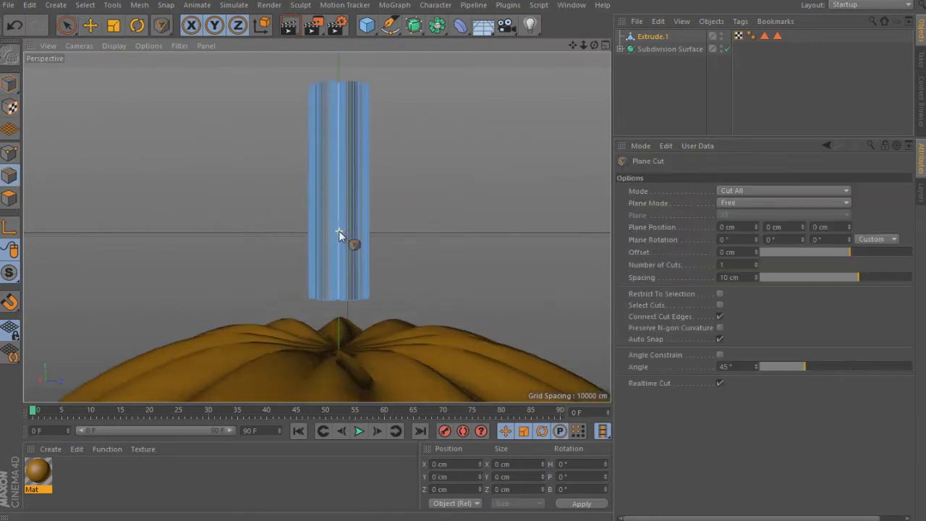
pyautogui.scroll(2, 338, 230)
pyautogui.click(773, 204)
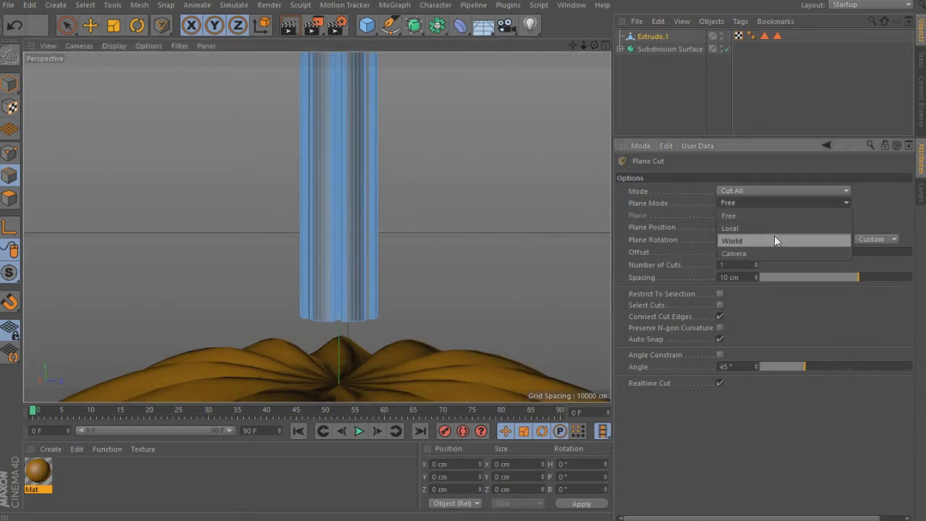
pyautogui.click(774, 239)
pyautogui.click(757, 212)
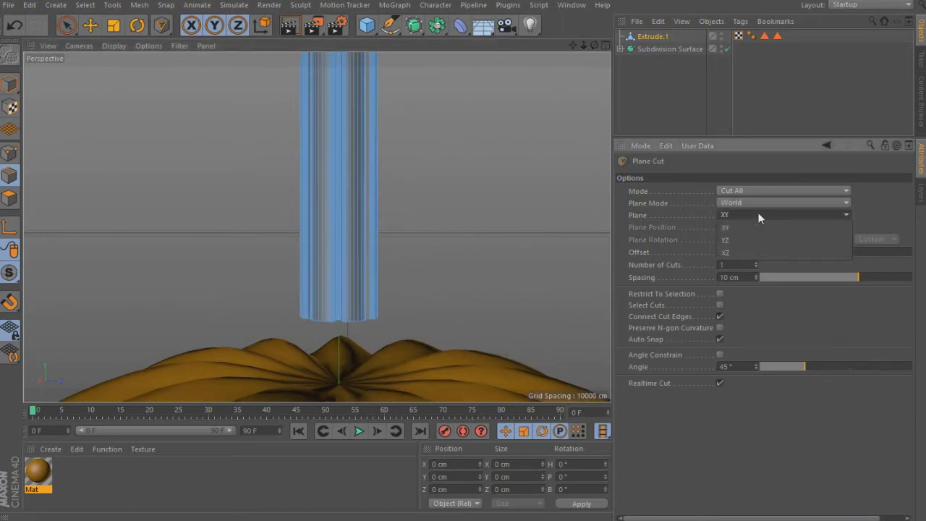
pyautogui.click(769, 254)
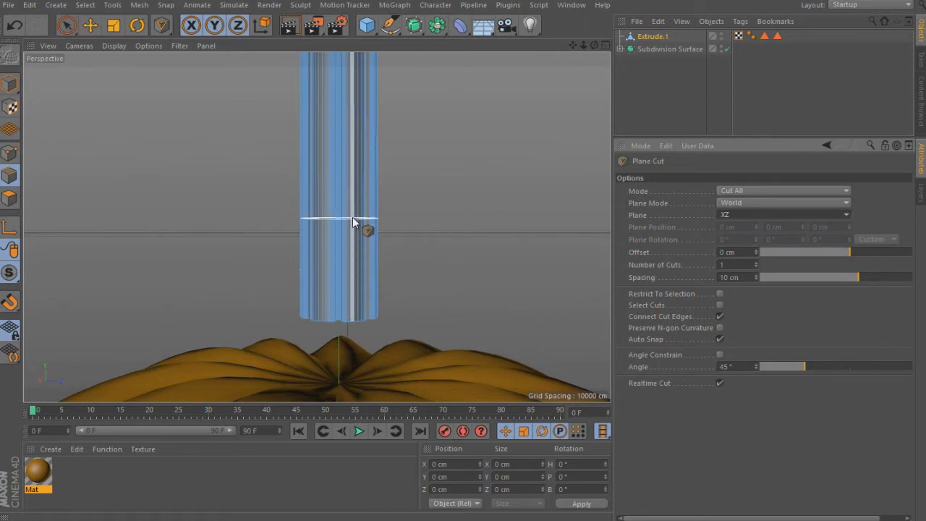
pyautogui.click(352, 225)
pyautogui.scroll(-3, 353, 225)
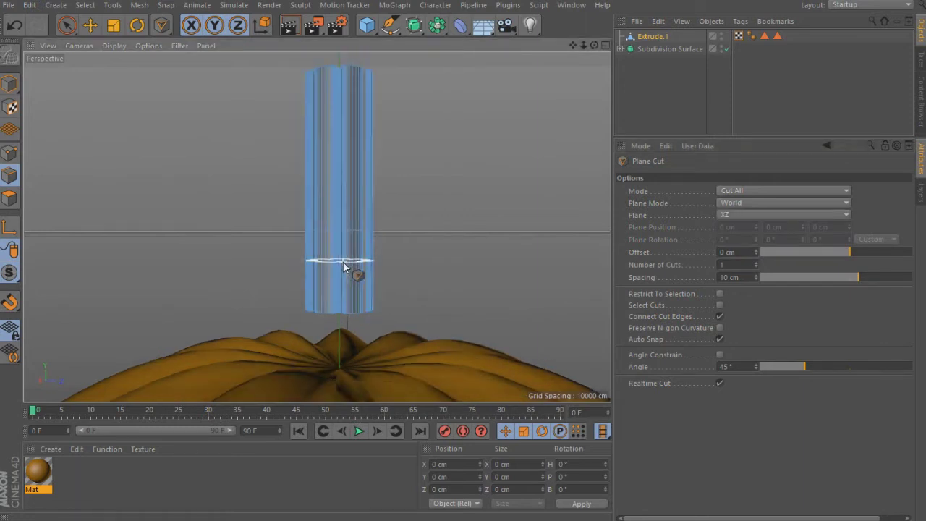
pyautogui.scroll(-2, 348, 246)
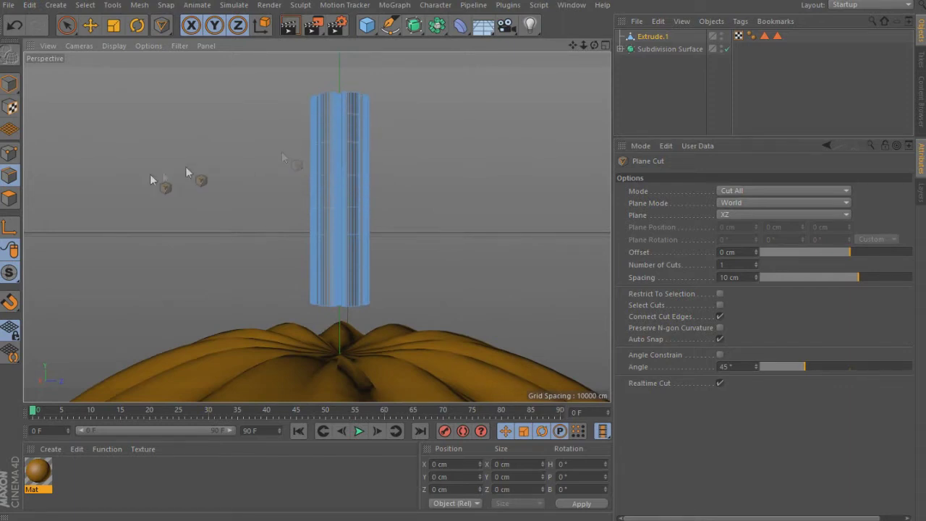
# Select the edge loop at the base of the stem (Extrude.1)
pyautogui.click(90, 25)
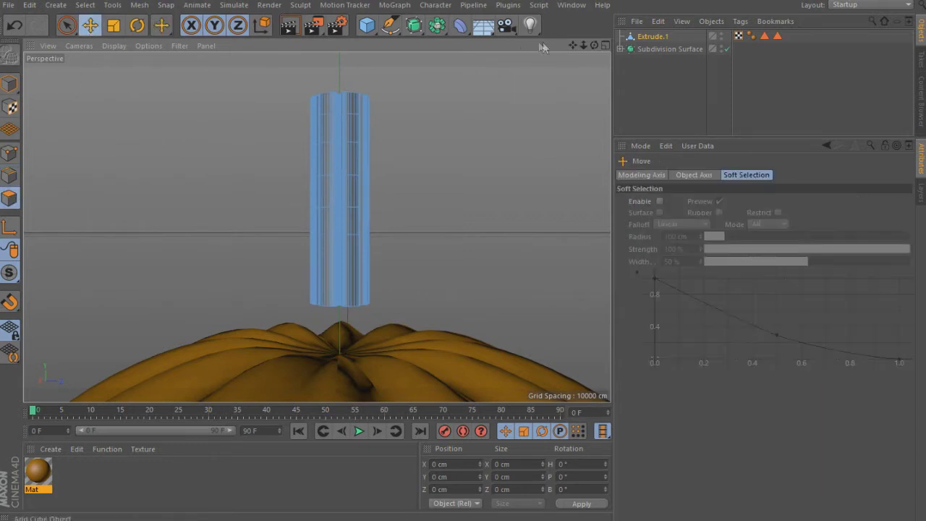
pyautogui.keyDown('alt'); pyautogui.moveTo(434, 181); pyautogui.dragTo(315, 224); pyautogui.keyUp('alt')
pyautogui.keyDown('alt'); pyautogui.moveTo(314, 223); pyautogui.dragTo(158, 211, button='right'); pyautogui.keyUp('alt')
pyautogui.press('t')
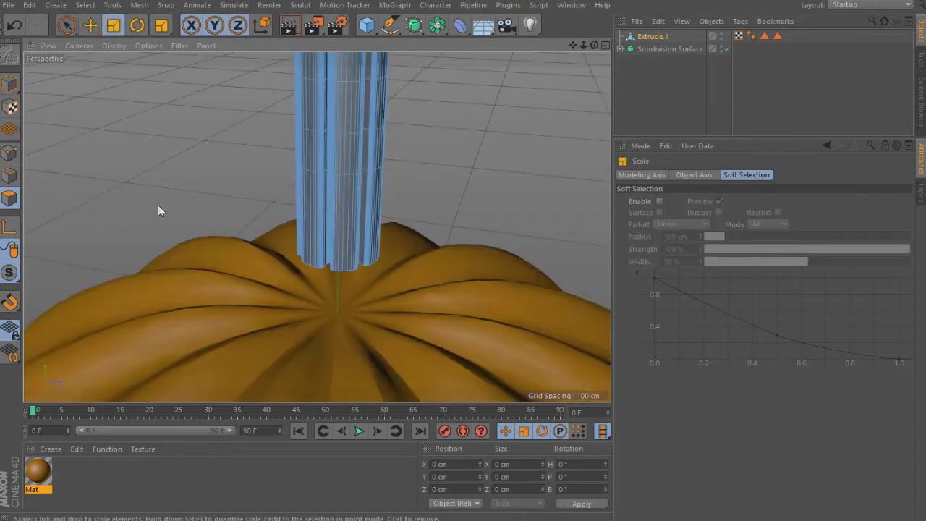
pyautogui.scroll(2, 348, 252)
pyautogui.scroll(2, 325, 312)
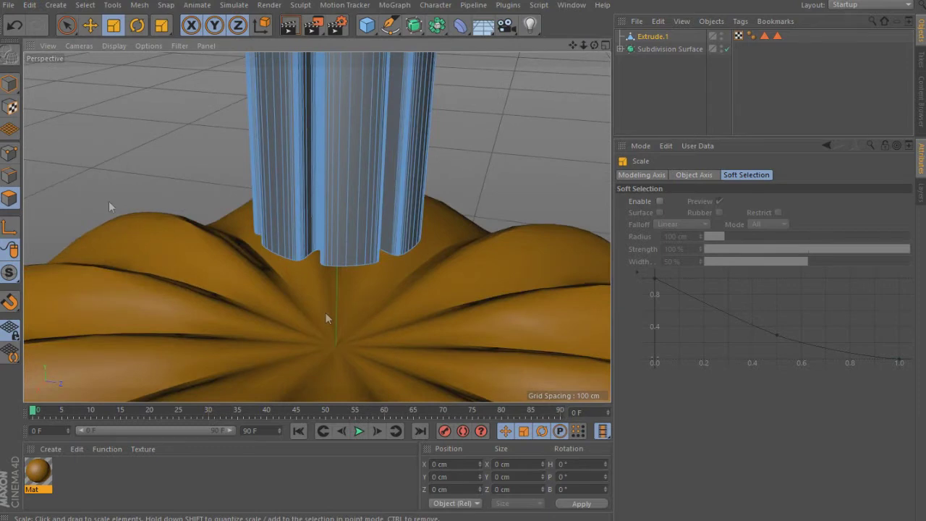
pyautogui.click(10, 175)
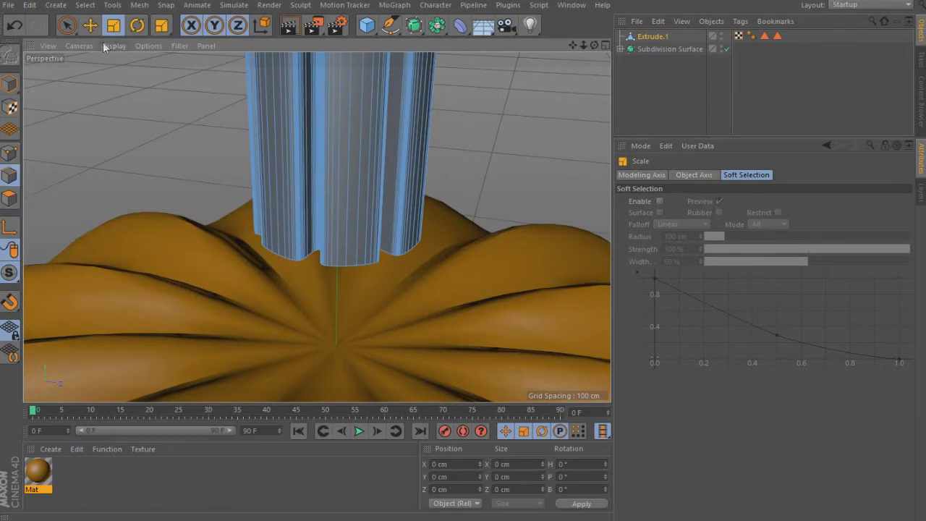
pyautogui.click(85, 5)
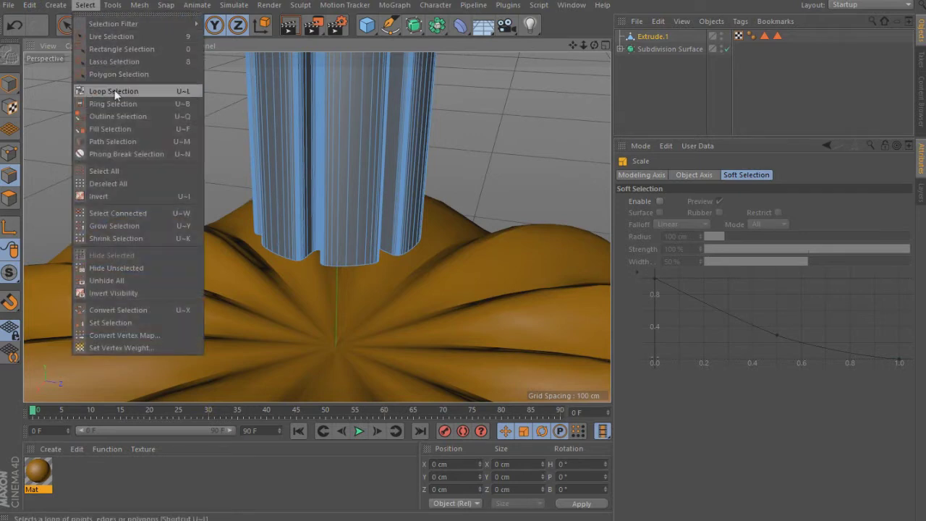
pyautogui.click(114, 90)
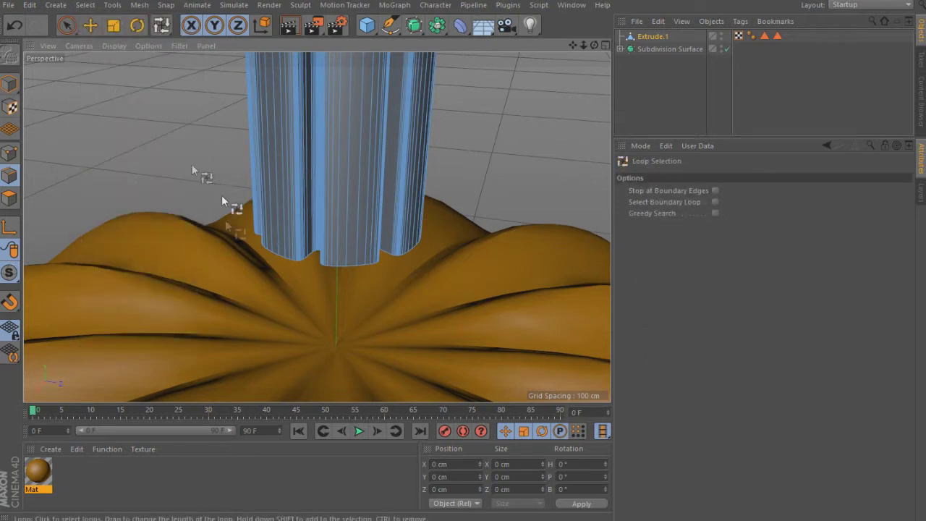
pyautogui.click(353, 264)
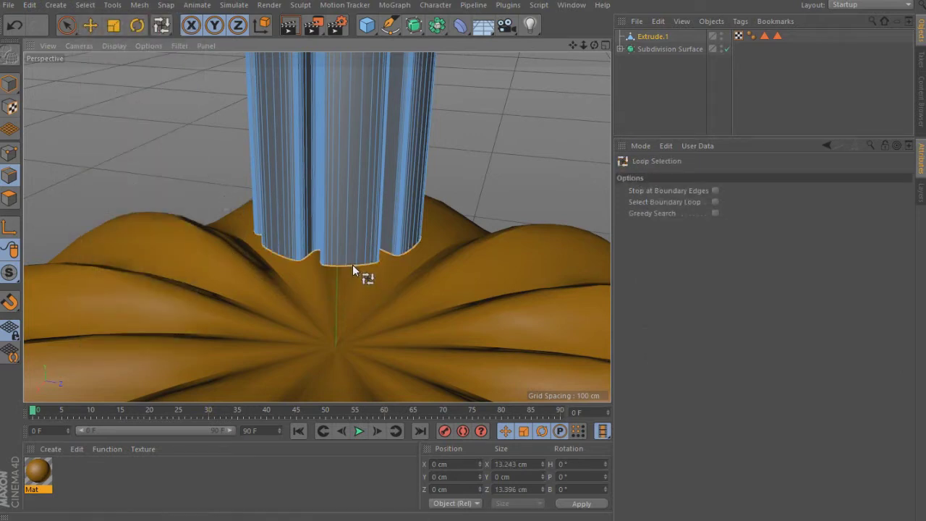
# Flare the stem's base loop outward and lift it slightly
pyautogui.click(113, 24)
pyautogui.moveTo(200, 308)
pyautogui.keyDown('alt'); pyautogui.mouseDown()
pyautogui.moveTo(374, 280)
pyautogui.moveTo(425, 195)
pyautogui.moveTo(393, 275)
pyautogui.mouseUp(); pyautogui.keyUp('alt')
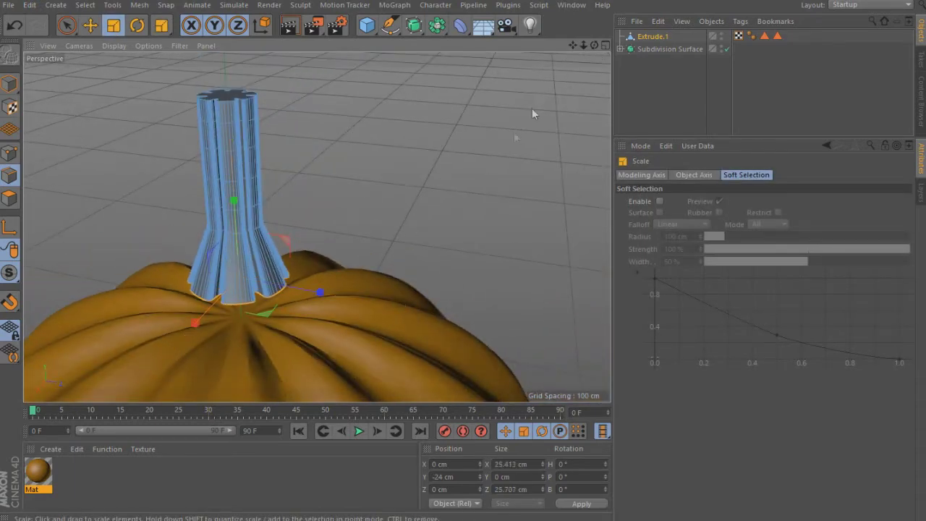
pyautogui.moveTo(596, 56); pyautogui.dragTo(596, 45)
pyautogui.moveTo(529, 126); pyautogui.dragTo(543, 99)
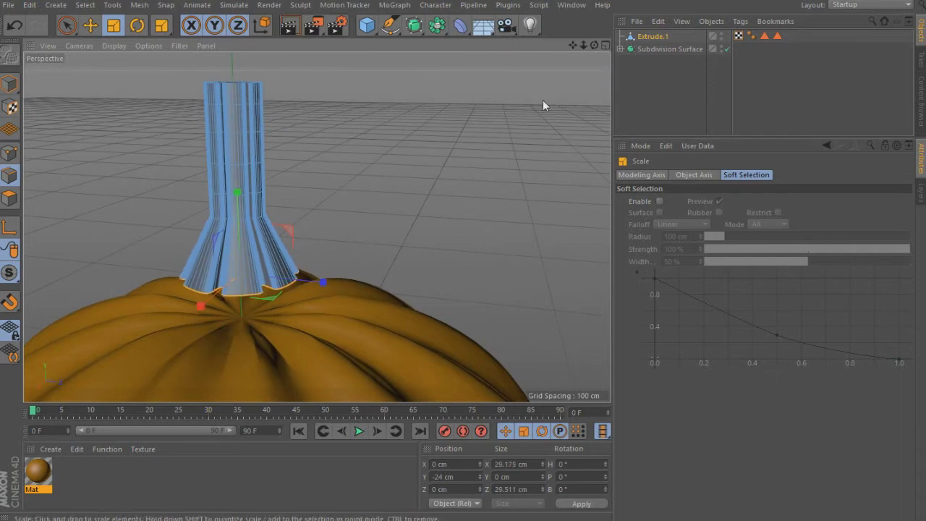
pyautogui.click(90, 24)
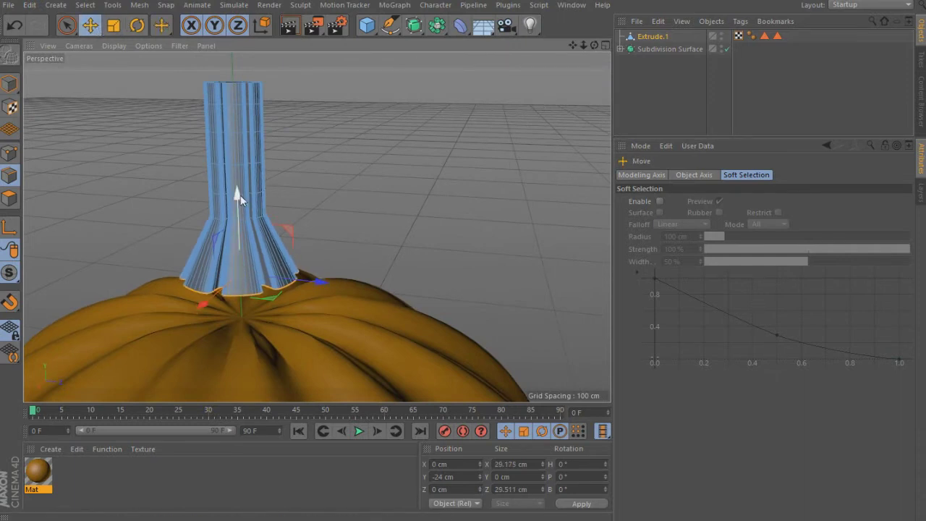
pyautogui.moveTo(240, 195); pyautogui.dragTo(241, 180)
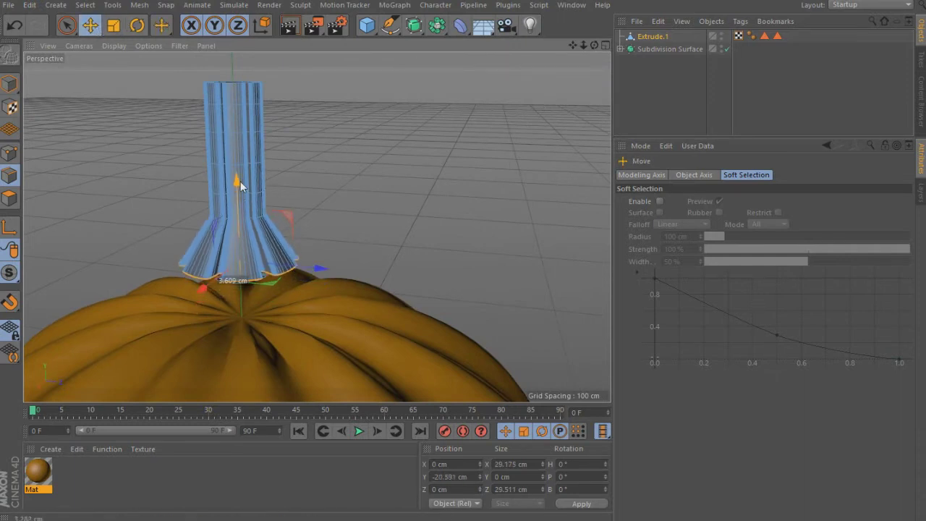
# Move the whole stem down, shrink it slimmer and stretch it taller
pyautogui.click(10, 84)
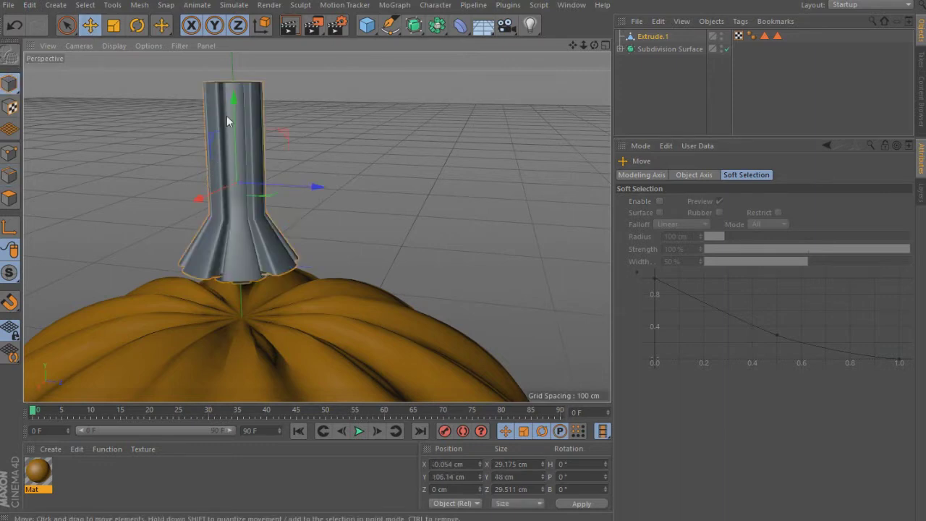
pyautogui.moveTo(235, 121); pyautogui.dragTo(234, 160)
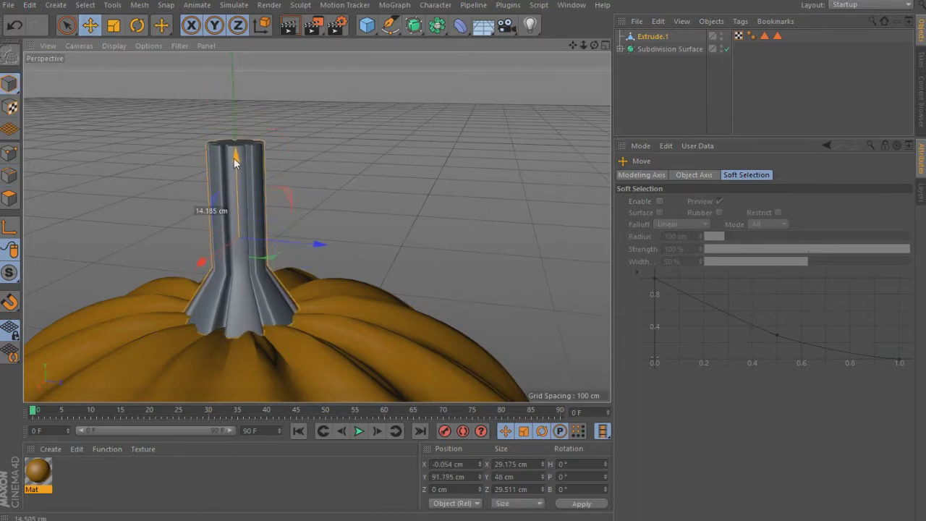
pyautogui.scroll(-3, 411, 164)
pyautogui.scroll(2, 346, 219)
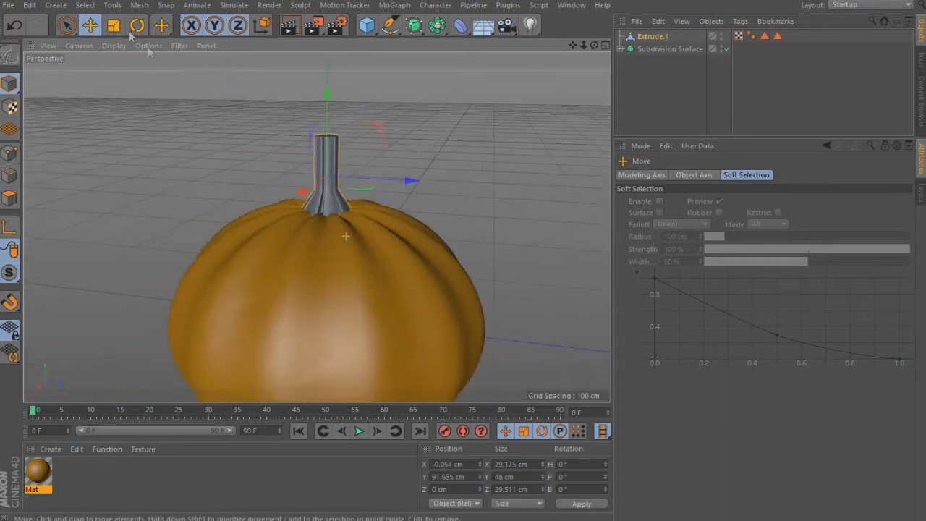
pyautogui.click(116, 27)
pyautogui.moveTo(141, 145); pyautogui.dragTo(98, 251)
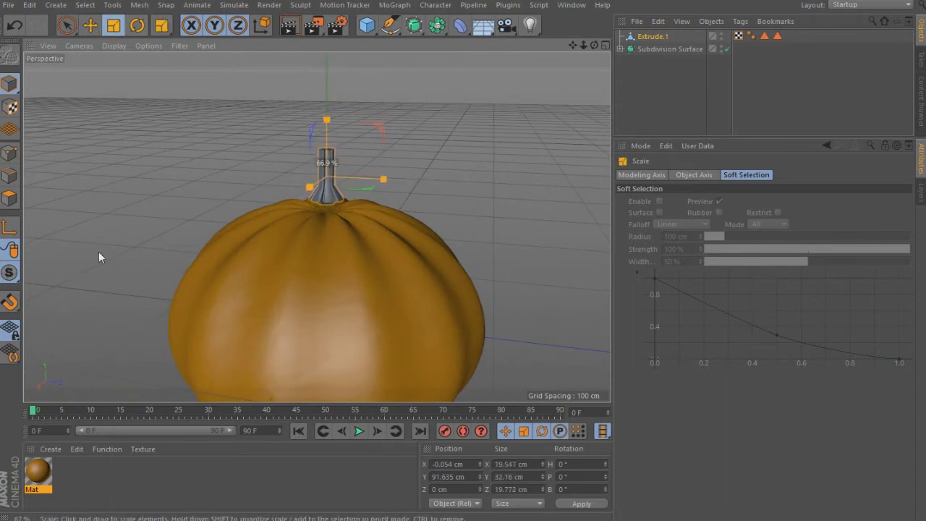
pyautogui.moveTo(327, 91); pyautogui.dragTo(323, 81)
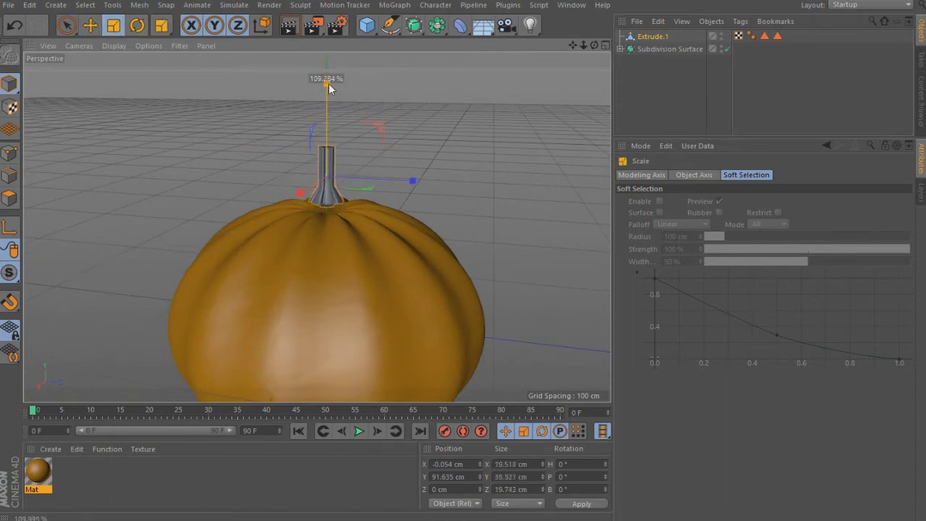
pyautogui.scroll(2, 339, 201)
# Lower the stem, then stretch it much taller to 52.763 cm
pyautogui.click(90, 24)
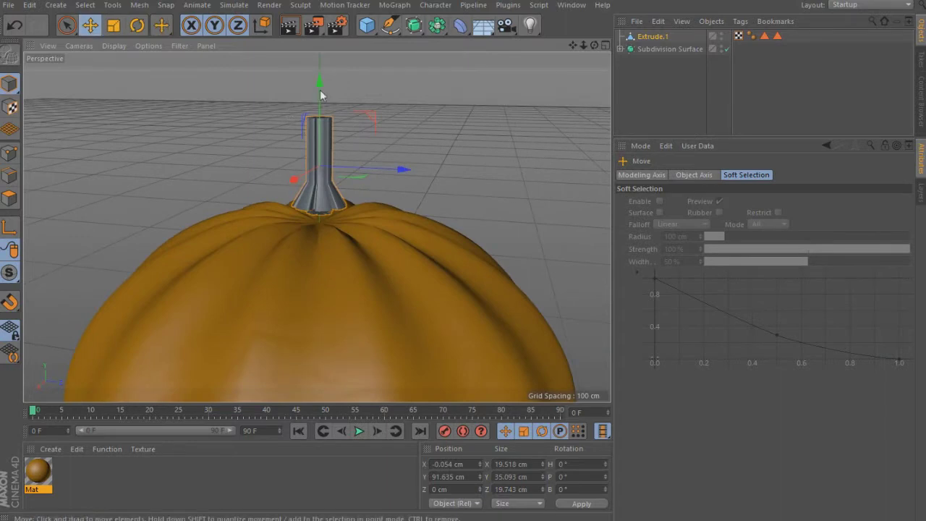
pyautogui.moveTo(322, 86); pyautogui.dragTo(324, 102)
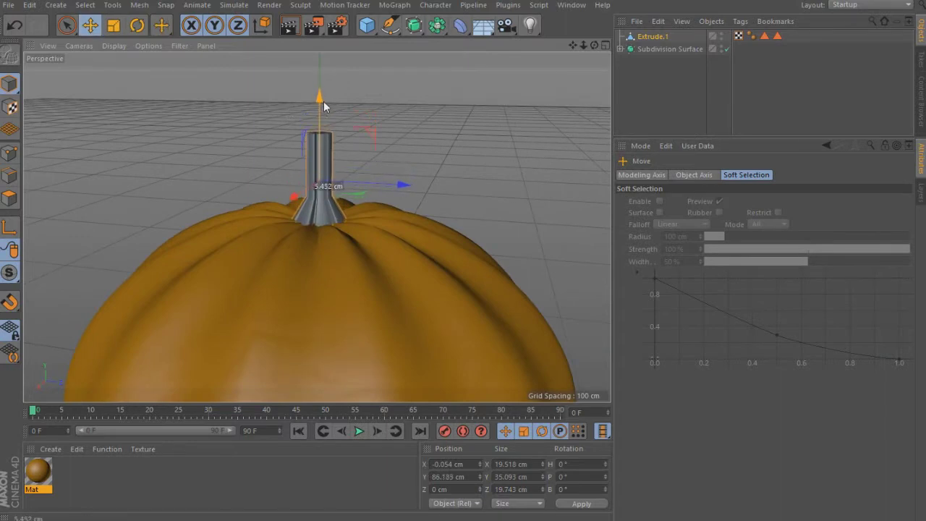
pyautogui.scroll(-2, 332, 109)
pyautogui.scroll(1, 324, 128)
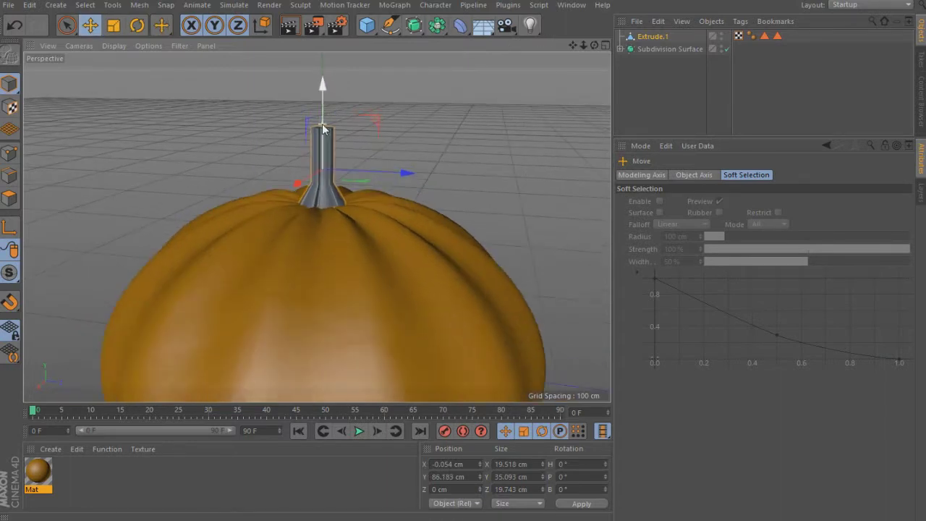
pyautogui.scroll(2, 328, 131)
pyautogui.press('t')
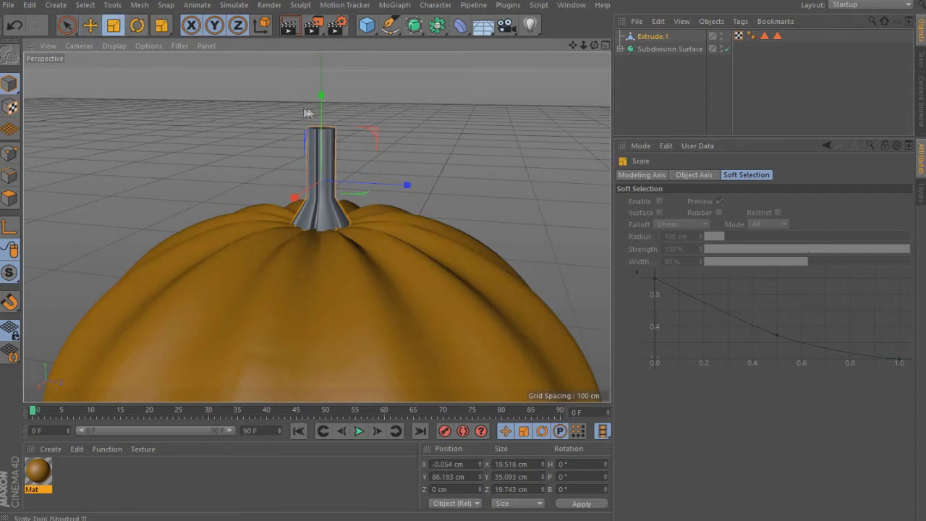
pyautogui.moveTo(325, 103); pyautogui.dragTo(332, 60)
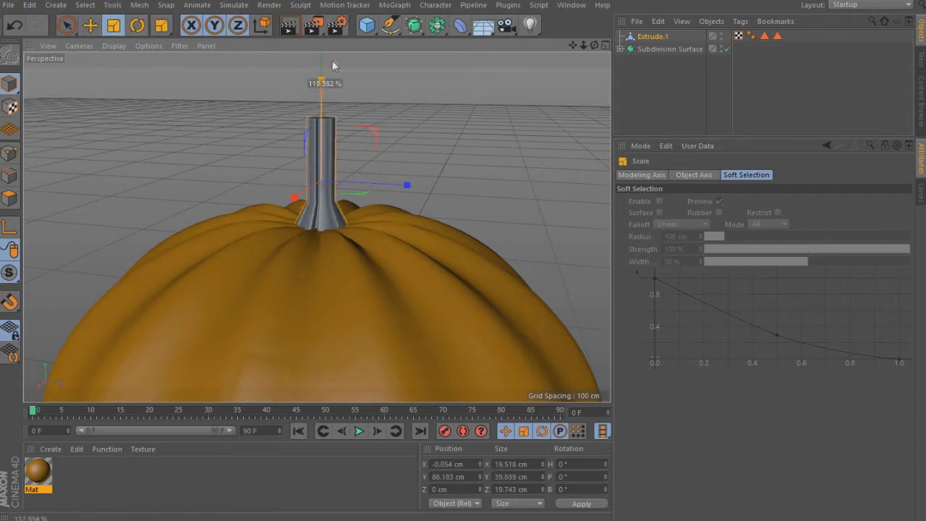
pyautogui.click(90, 26)
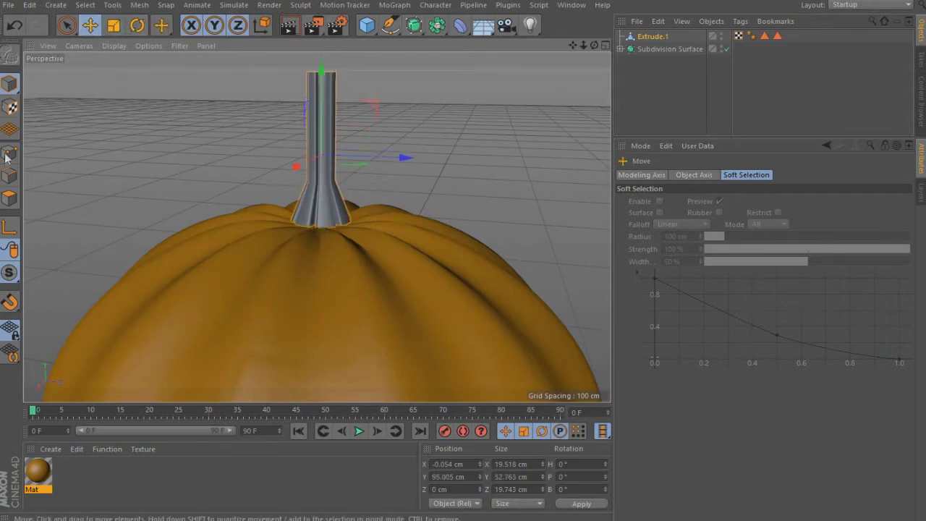
pyautogui.press('Return')
# Raise the stem's base points and widen the ring outward
pyautogui.moveTo(321, 141); pyautogui.dragTo(322, 133)
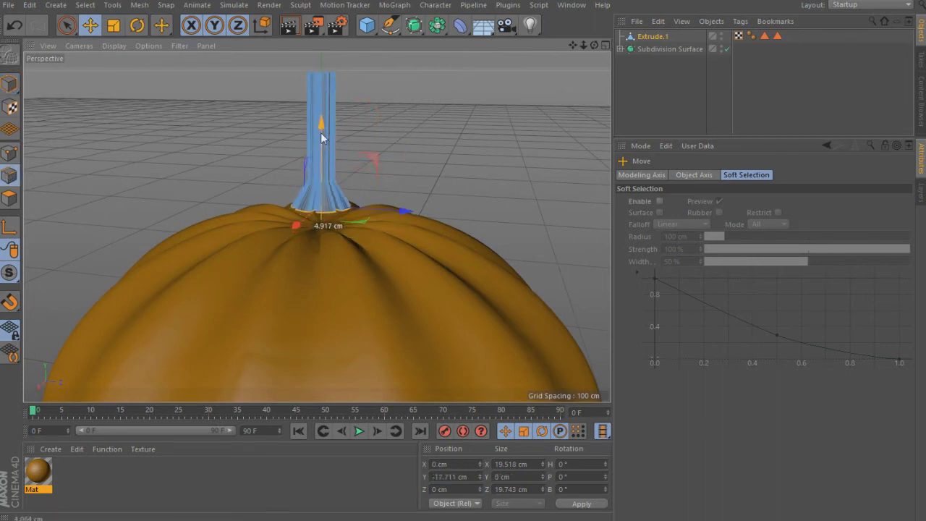
pyautogui.click(113, 26)
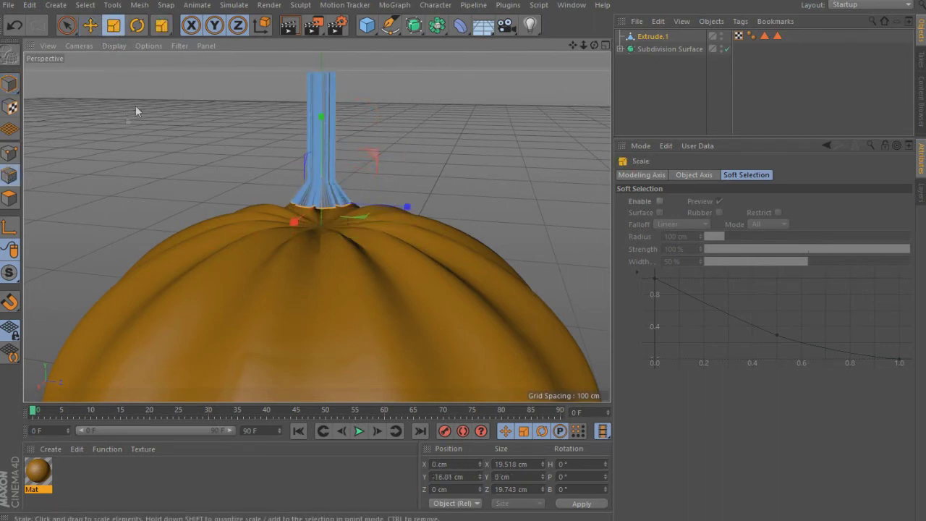
pyautogui.moveTo(135, 106); pyautogui.dragTo(173, 106)
pyautogui.click(91, 26)
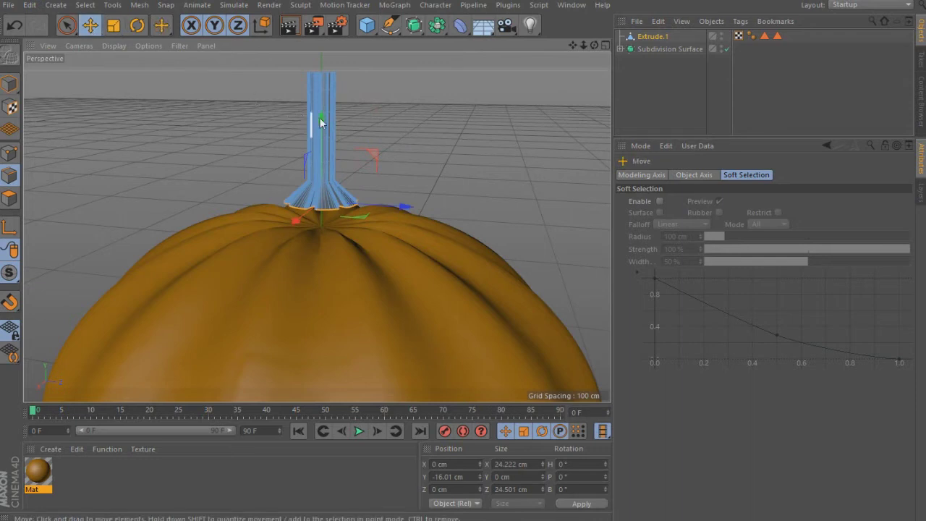
# In Model mode, lower the stem into the pumpkin top (Y about 87.3 cm) and deselect it
pyautogui.press('Return')
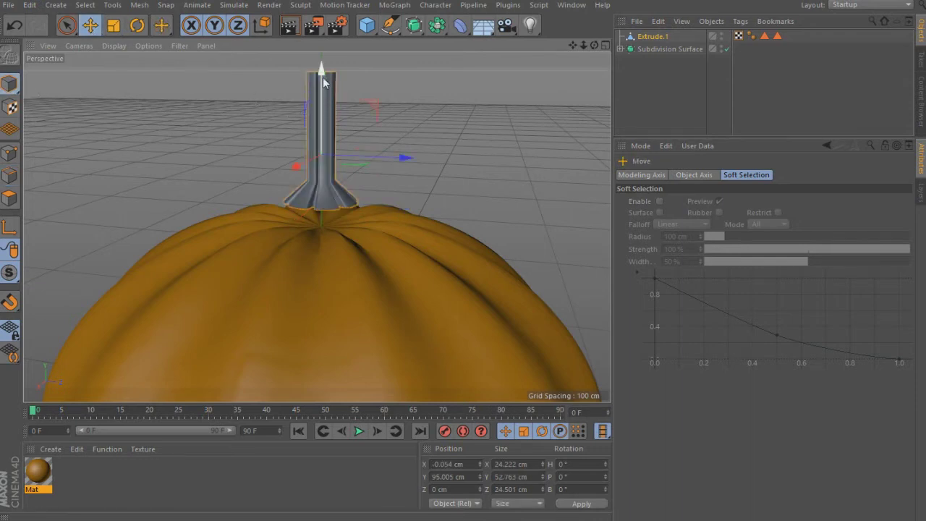
pyautogui.moveTo(323, 73); pyautogui.dragTo(323, 97)
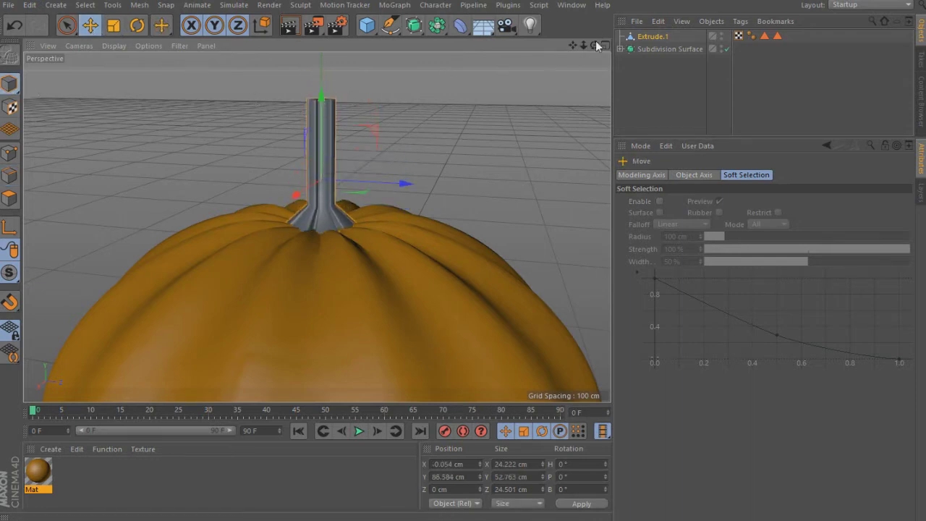
pyautogui.moveTo(595, 45)
pyautogui.mouseDown()
pyautogui.moveTo(322, 116)
pyautogui.moveTo(574, 45)
pyautogui.mouseUp()
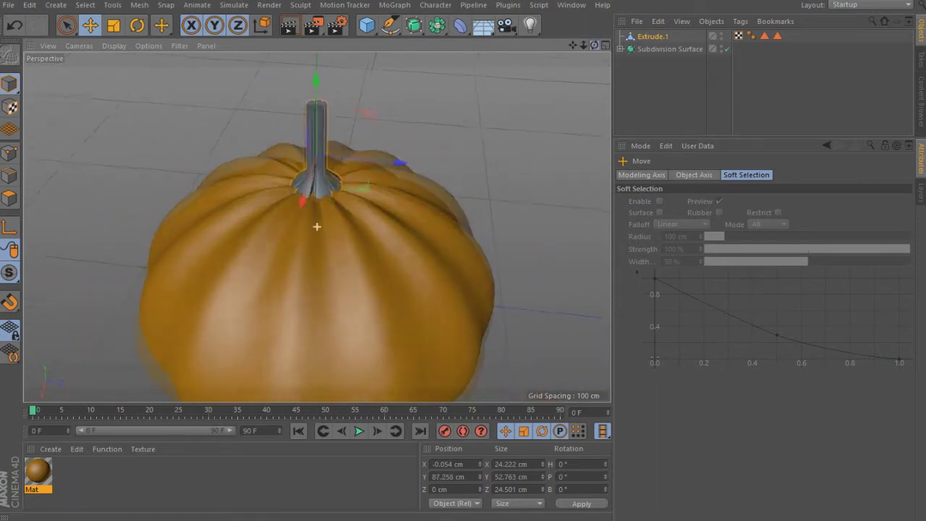
pyautogui.keyDown('alt'); pyautogui.moveTo(317, 222); pyautogui.dragTo(317, 226); pyautogui.keyUp('alt')
pyautogui.scroll(-2, 317, 227)
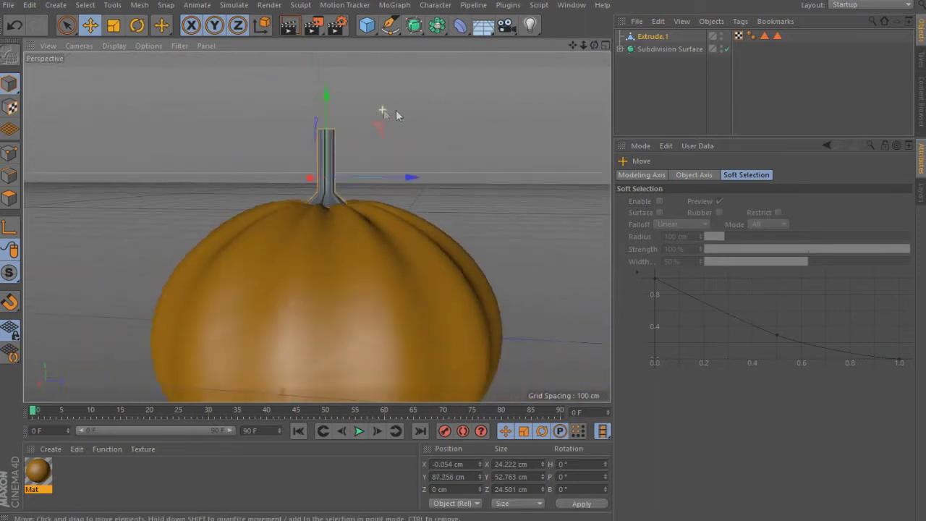
pyautogui.click(443, 98)
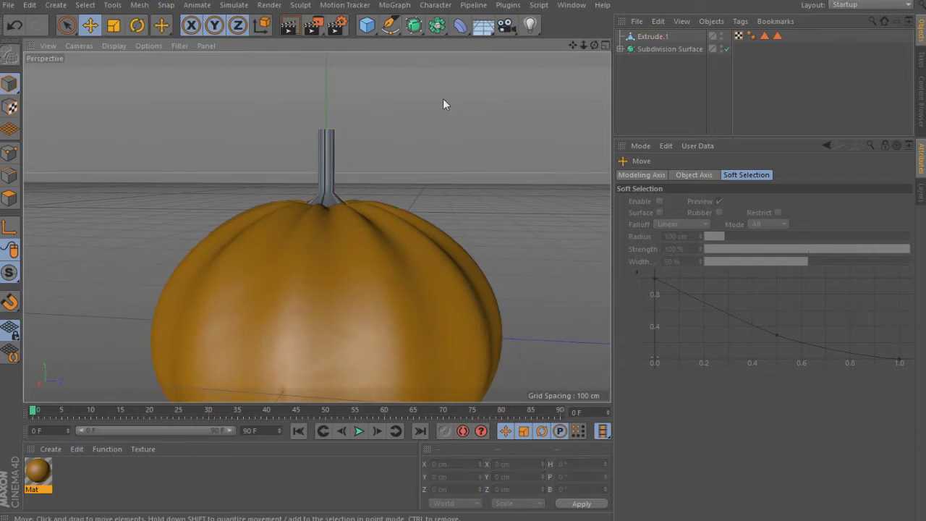
# Add a Bend deformer sized 10 × 33 × 10 cm and nest it under Extrude.1
pyautogui.click(460, 26)
pyautogui.moveTo(281, 163)
pyautogui.keyDown('alt'); pyautogui.mouseDown()
pyautogui.moveTo(305, 212)
pyautogui.moveTo(329, 88)
pyautogui.mouseUp(); pyautogui.keyUp('alt')
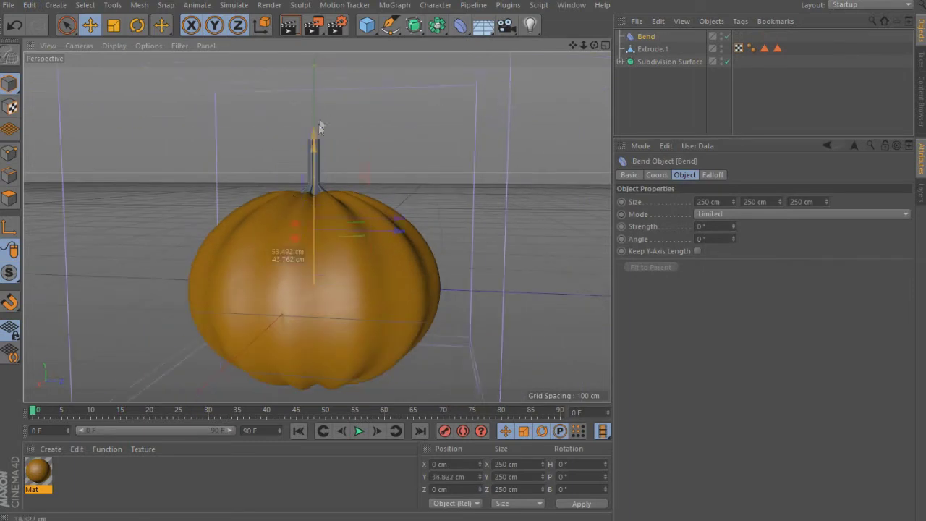
pyautogui.doubleClick(726, 202)
pyautogui.write('10')
pyautogui.press('Return')
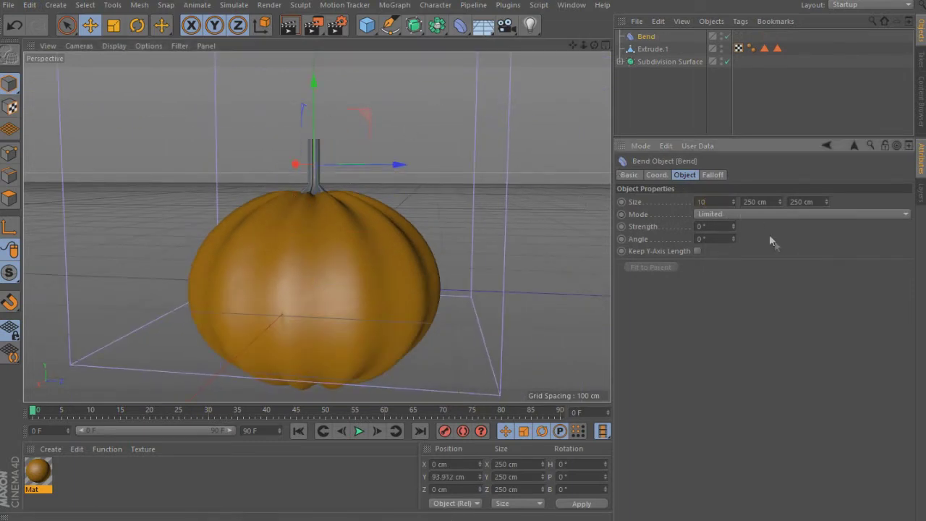
pyautogui.write('10')
pyautogui.press('Return')
pyautogui.write('15')
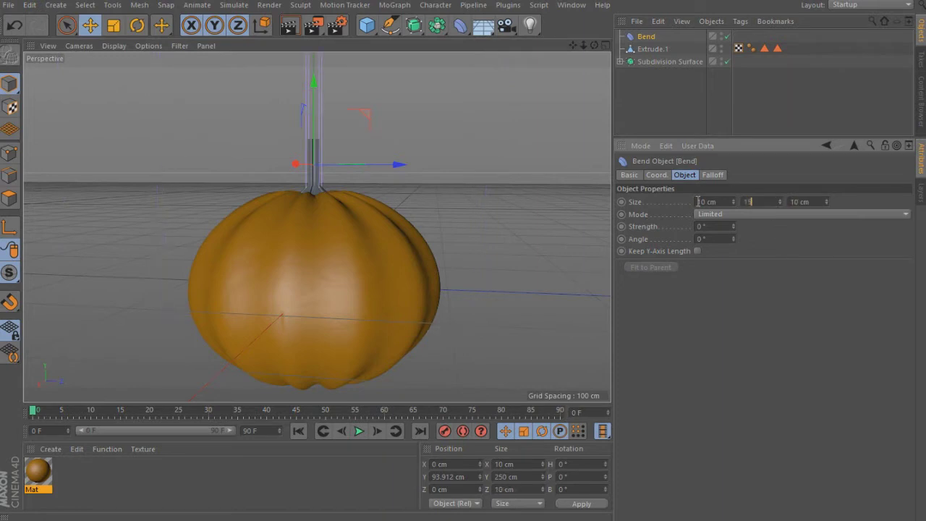
pyautogui.press('Return')
pyautogui.scroll(3, 491, 186)
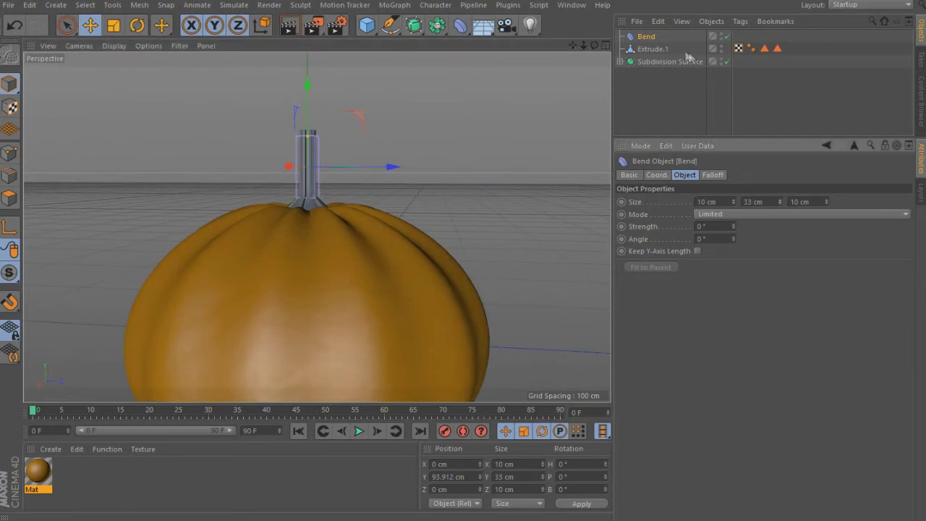
pyautogui.moveTo(641, 40)
pyautogui.mouseDown()
pyautogui.moveTo(650, 50)
pyautogui.moveTo(632, 43)
pyautogui.mouseUp()
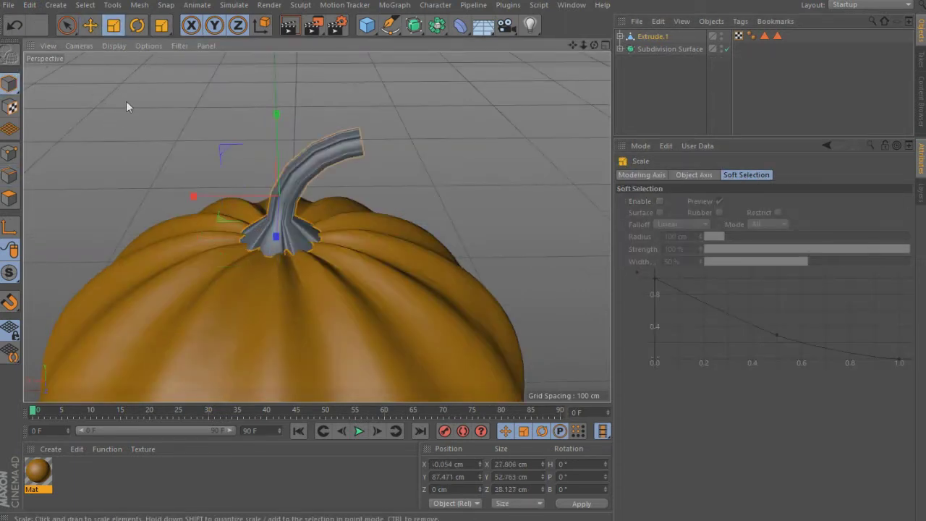
# Create a new material, Mat.1, and apply it to the stem
pyautogui.click(126, 107)
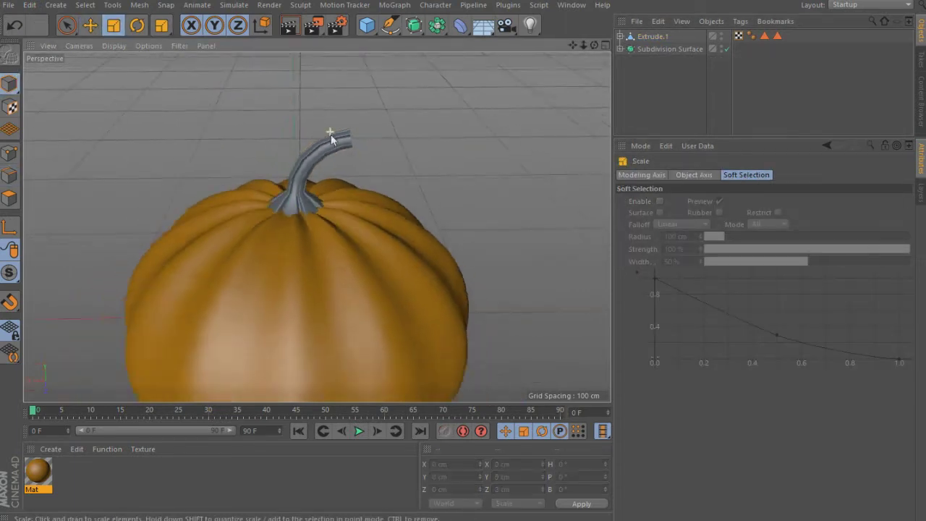
pyautogui.scroll(-5, 331, 134)
pyautogui.moveTo(594, 45); pyautogui.dragTo(505, 108)
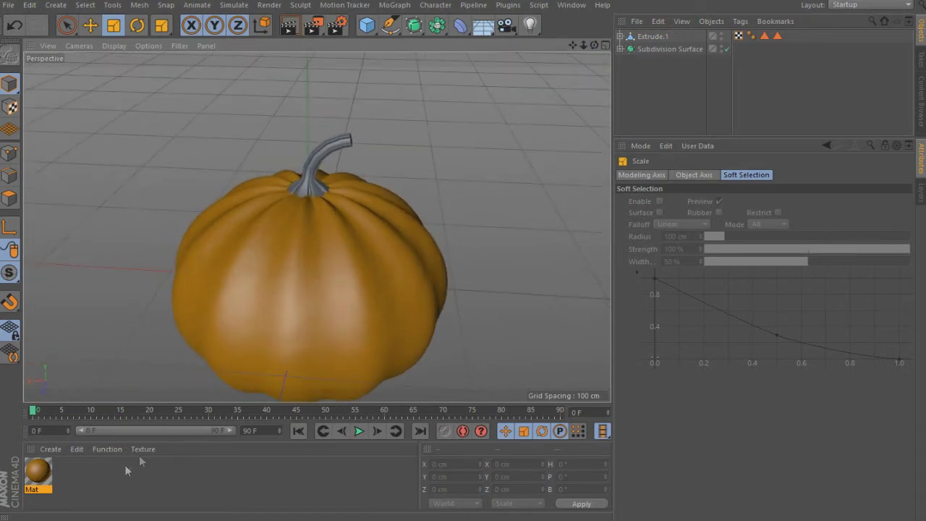
pyautogui.doubleClick(116, 472)
pyautogui.moveTo(37, 472)
pyautogui.mouseDown()
pyautogui.moveTo(320, 189)
pyautogui.moveTo(310, 185)
pyautogui.mouseUp()
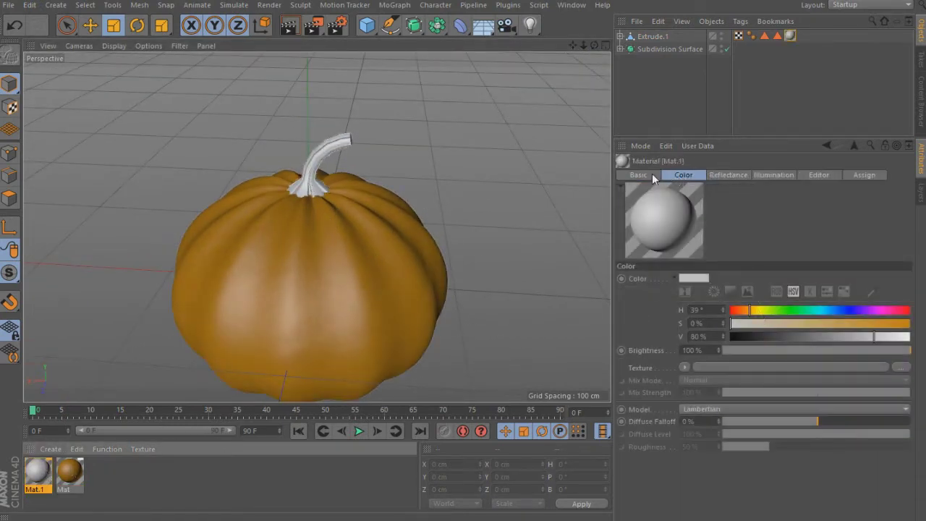
# Use a Gradient shader as Mat.1's colour texture
pyautogui.click(685, 367)
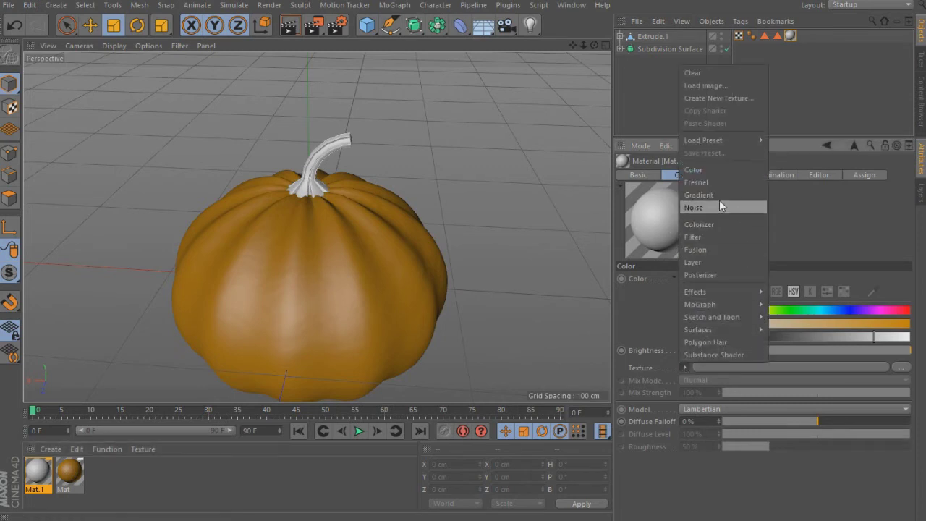
pyautogui.click(726, 195)
pyautogui.click(700, 394)
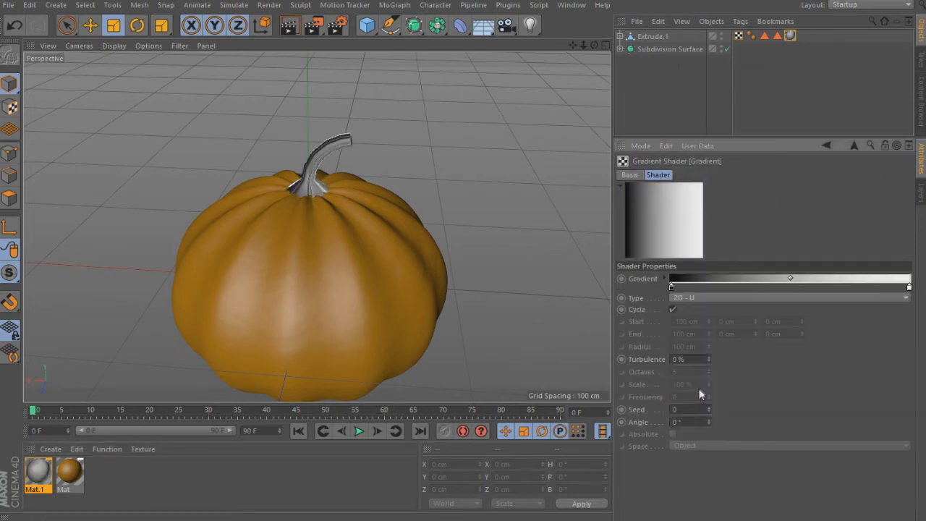
# Set the gradient's start knot to dark green (H 128°, S 100%, V 53%) and shift its end toward yellow
pyautogui.doubleClick(671, 287)
pyautogui.click(669, 285)
pyautogui.moveTo(716, 299); pyautogui.dragTo(769, 312)
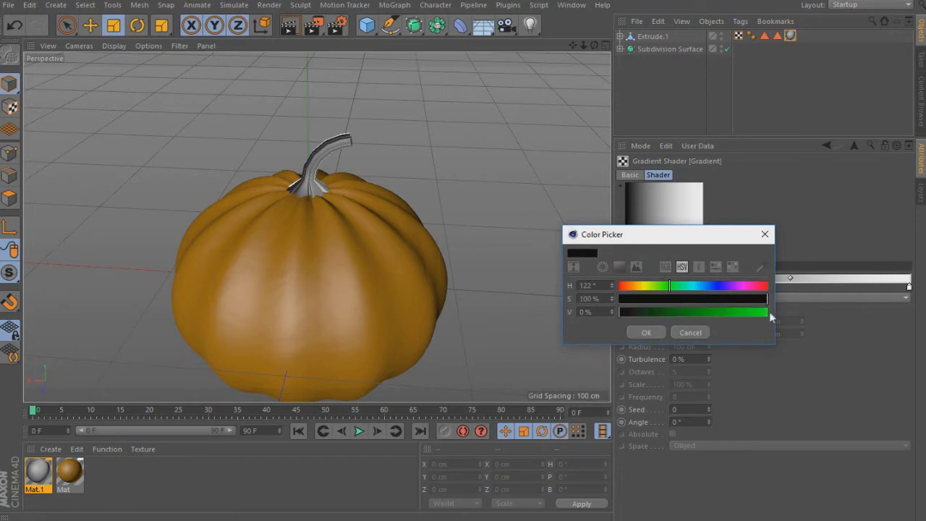
pyautogui.click(769, 312)
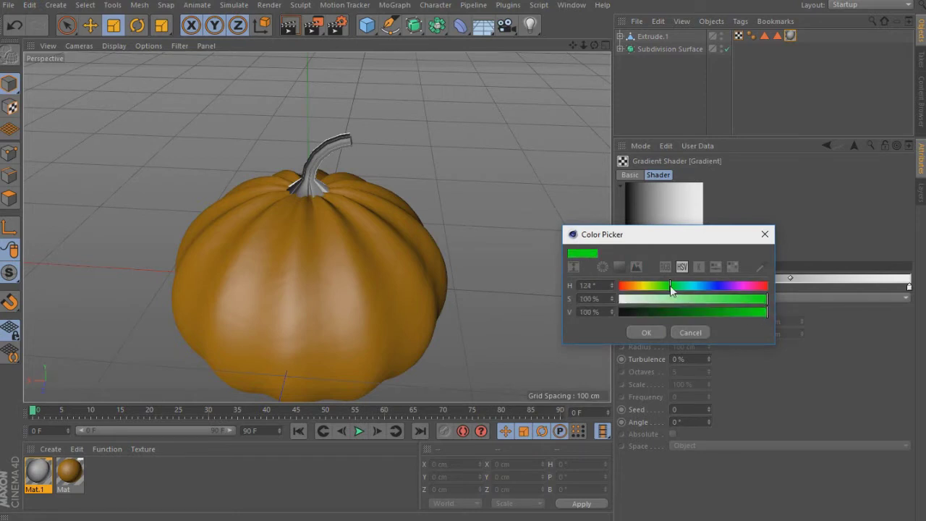
pyautogui.moveTo(757, 313); pyautogui.dragTo(702, 311)
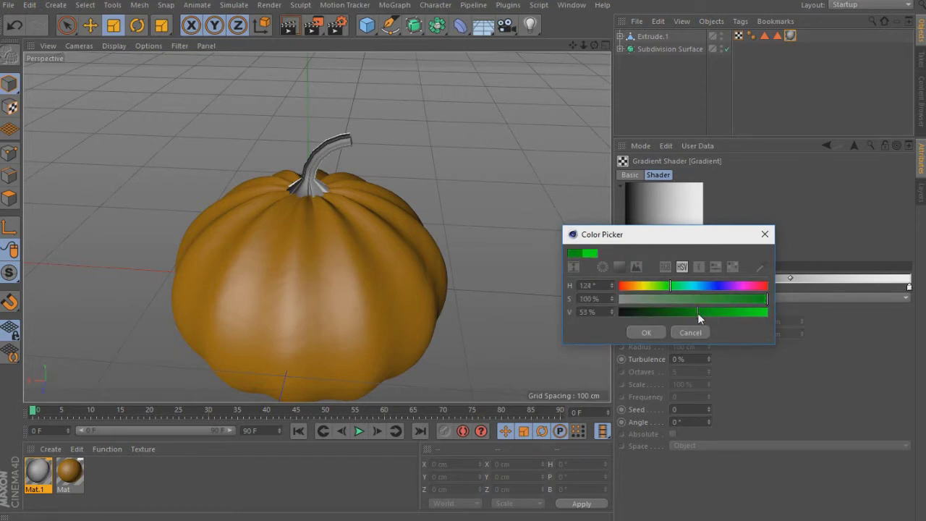
pyautogui.click(653, 334)
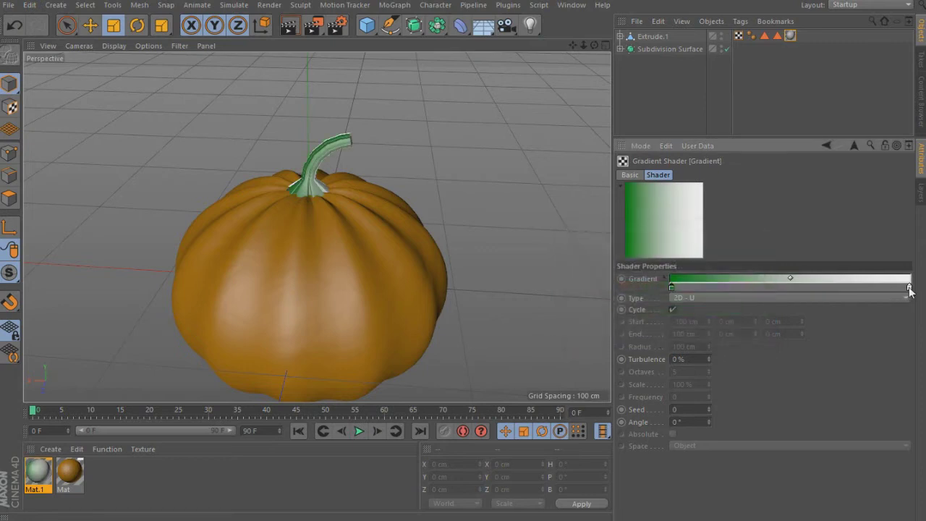
pyautogui.doubleClick(909, 288)
pyautogui.moveTo(823, 291)
pyautogui.mouseDown()
pyautogui.moveTo(796, 290)
pyautogui.moveTo(820, 292)
pyautogui.moveTo(803, 298)
pyautogui.mouseUp()
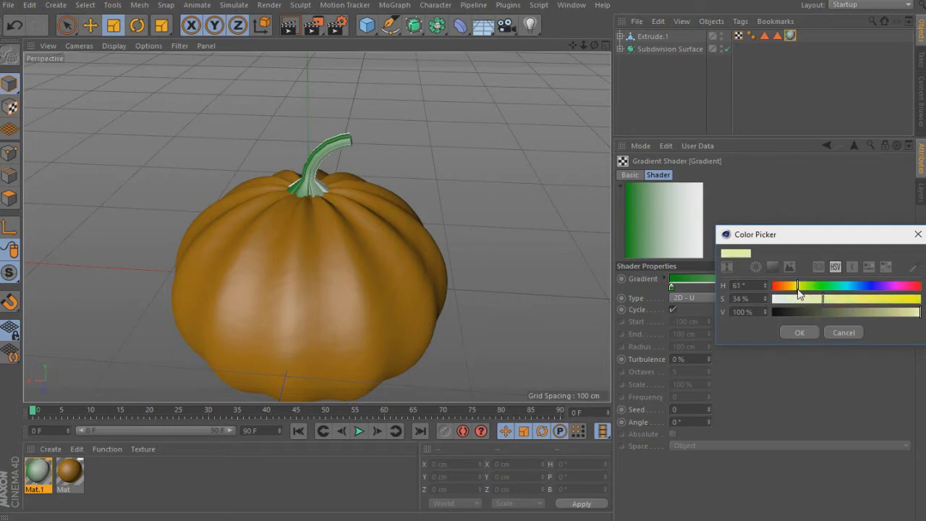
# Confirm the pale yellow end, then set 40% turbulence and 2D - Circular gradient type
pyautogui.click(800, 333)
pyautogui.scroll(5, 295, 160)
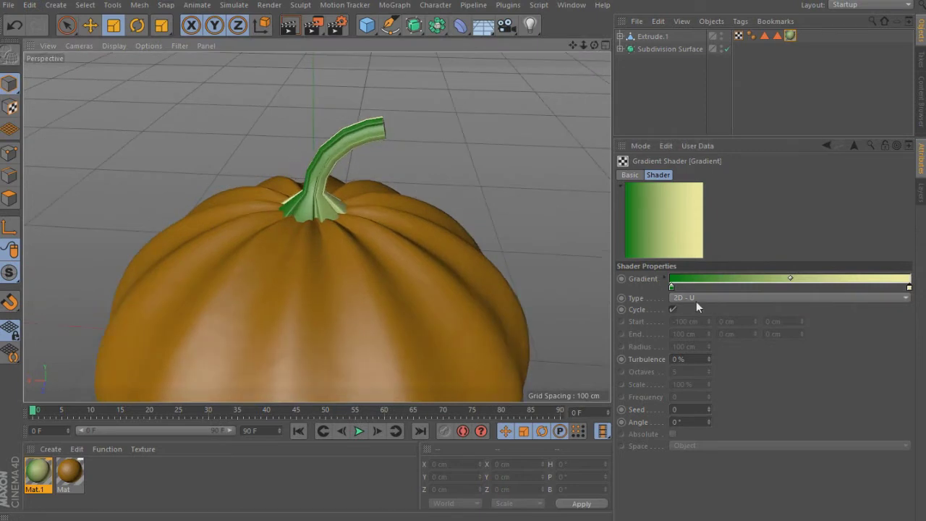
pyautogui.moveTo(710, 355); pyautogui.dragTo(710, 359)
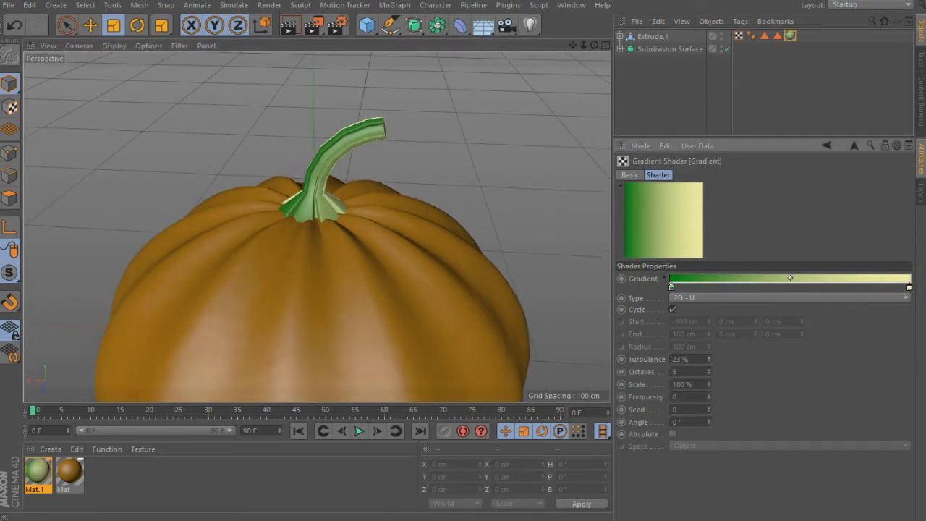
pyautogui.click(733, 299)
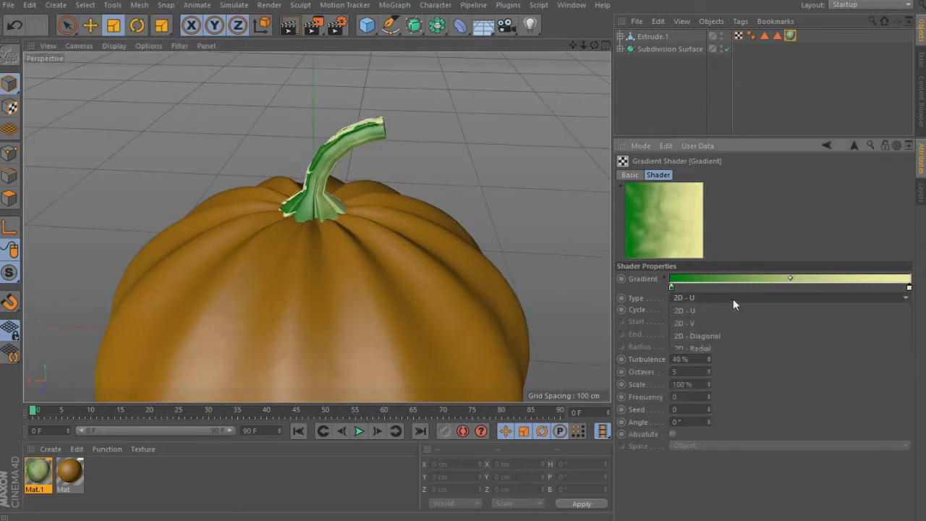
pyautogui.click(741, 362)
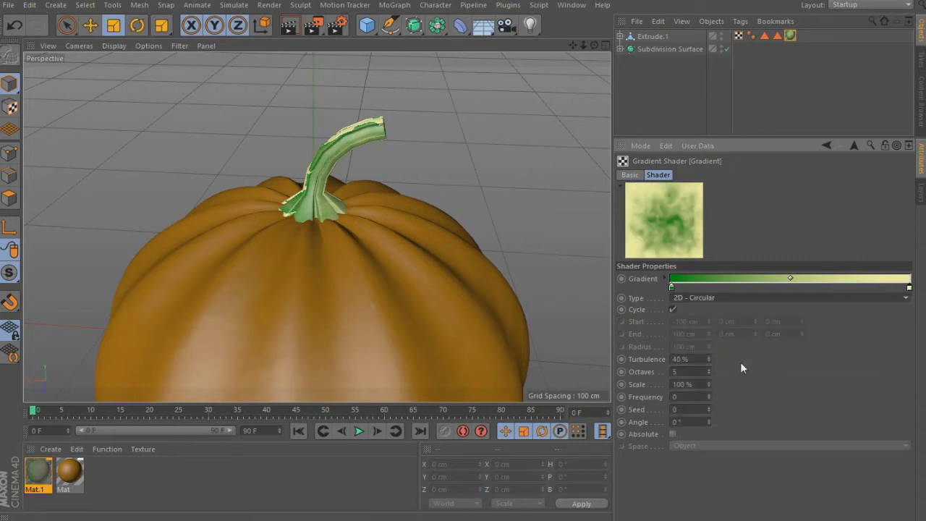
# Re-confirm the green start knot and drag the midpoint right so green extends further
pyautogui.moveTo(595, 45); pyautogui.dragTo(646, 132)
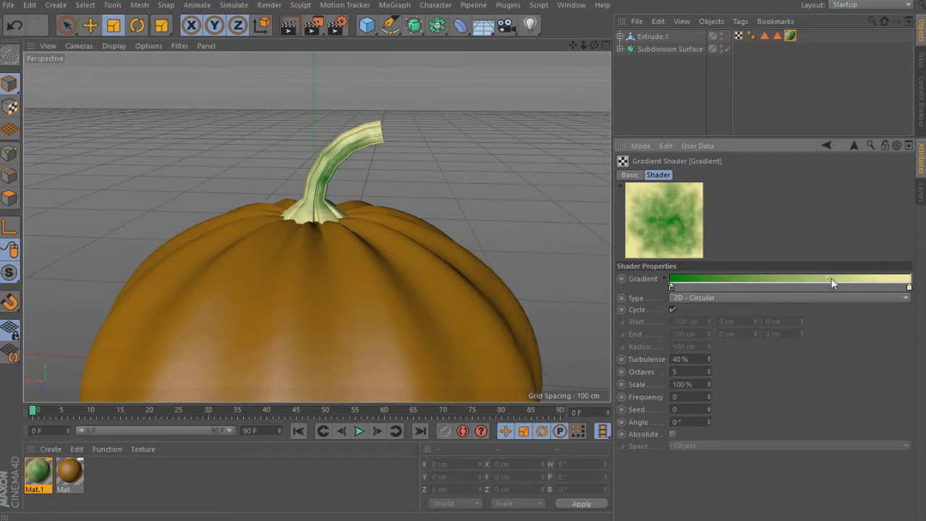
pyautogui.doubleClick(672, 287)
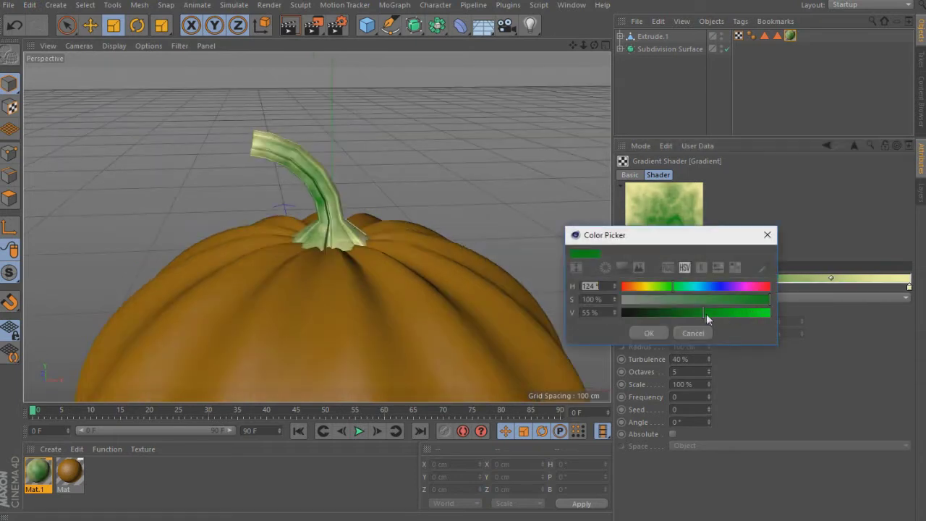
pyautogui.click(655, 334)
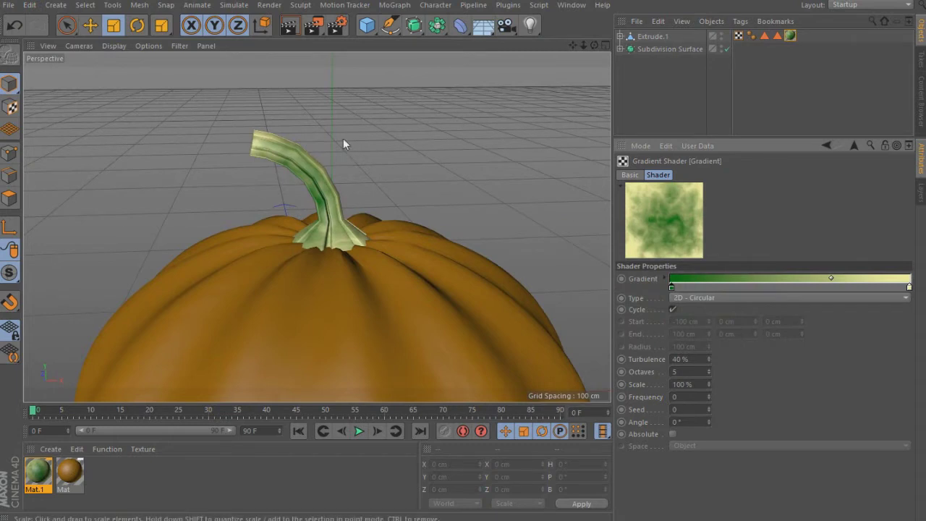
pyautogui.moveTo(827, 279); pyautogui.dragTo(873, 280)
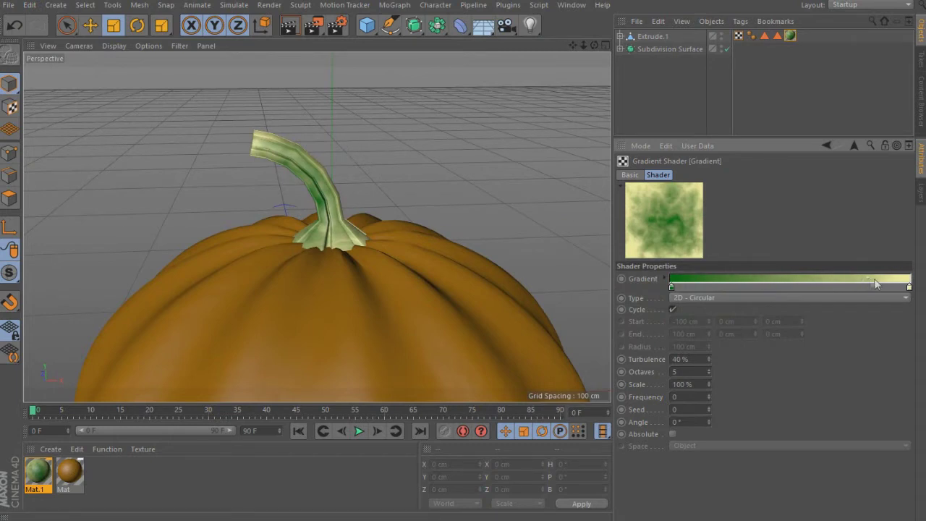
pyautogui.scroll(-3, 335, 123)
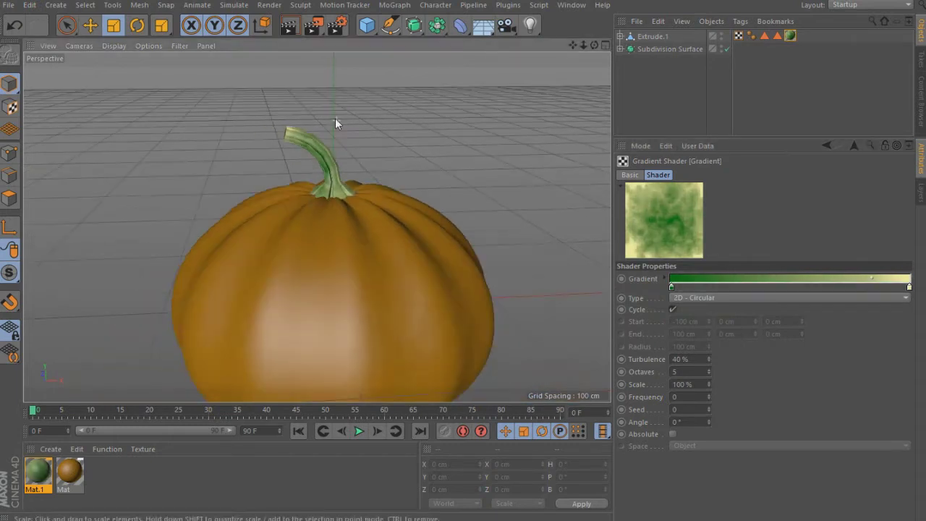
pyautogui.click(39, 481)
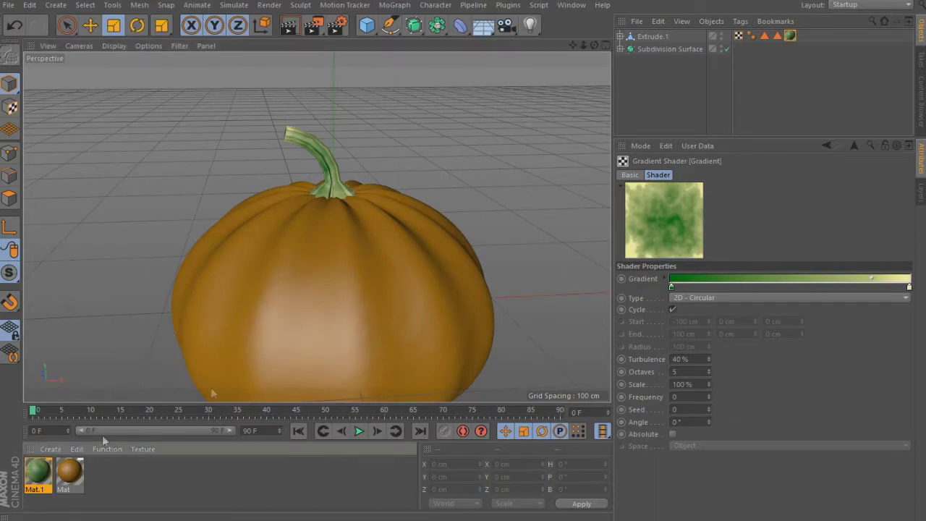
# Enable Bump on Mat.1 with an Electric Noise texture
pyautogui.click(639, 175)
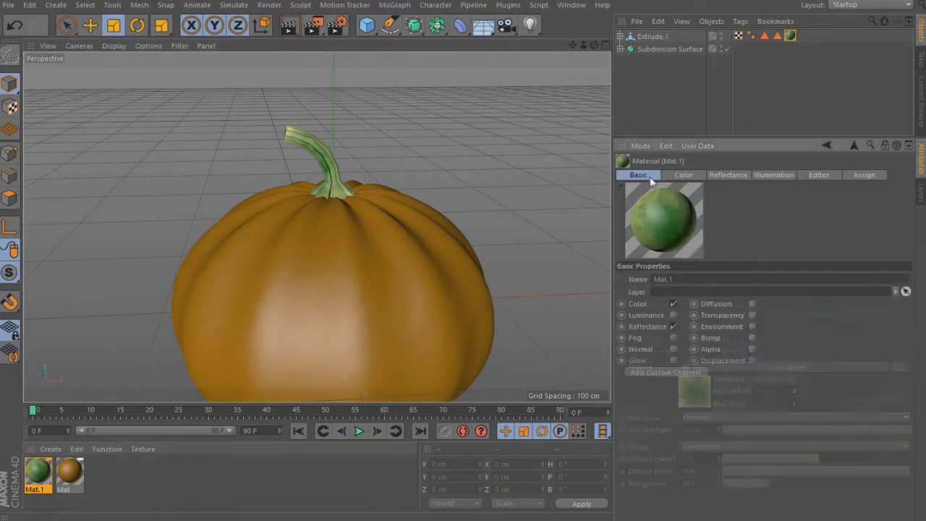
pyautogui.click(752, 338)
pyautogui.click(783, 174)
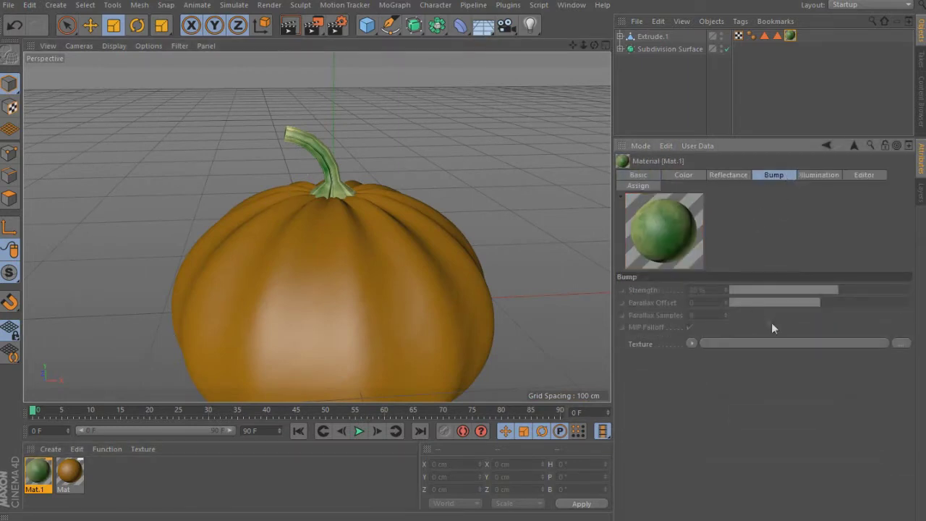
pyautogui.click(691, 342)
pyautogui.click(722, 185)
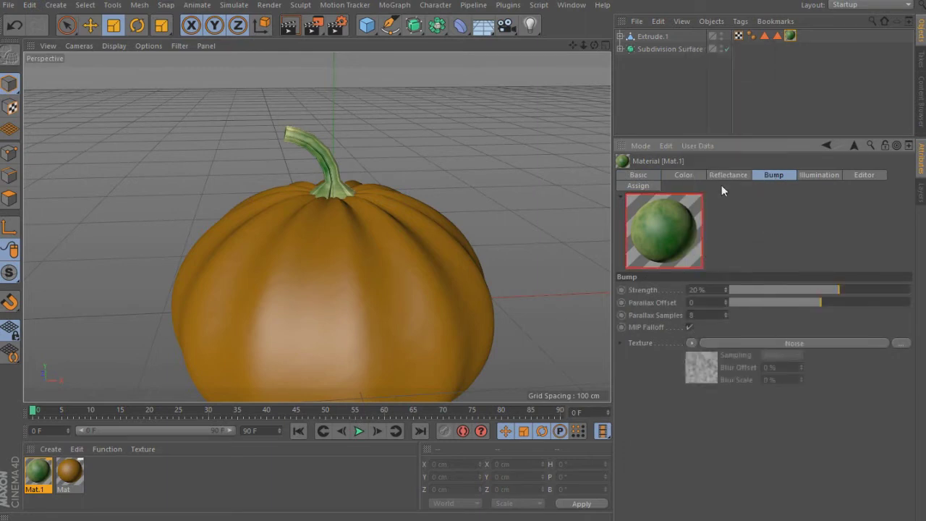
pyautogui.click(702, 363)
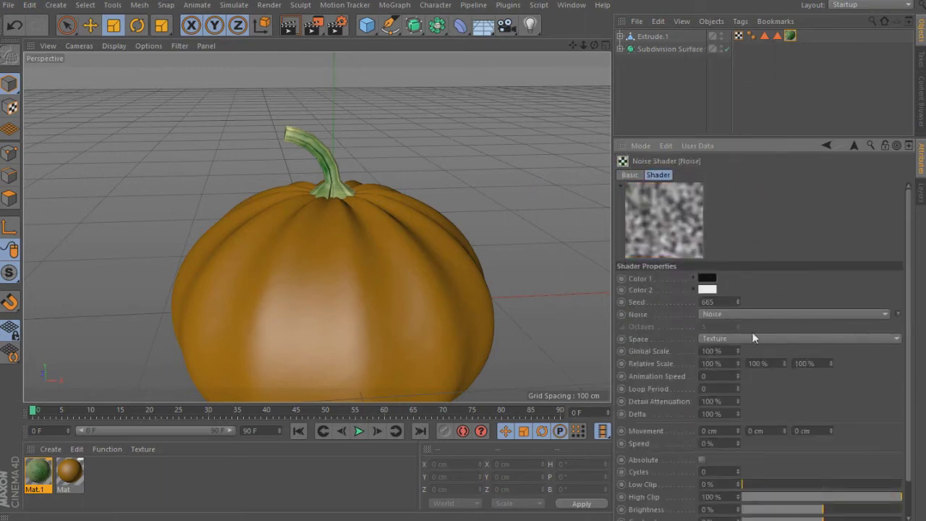
pyautogui.click(740, 315)
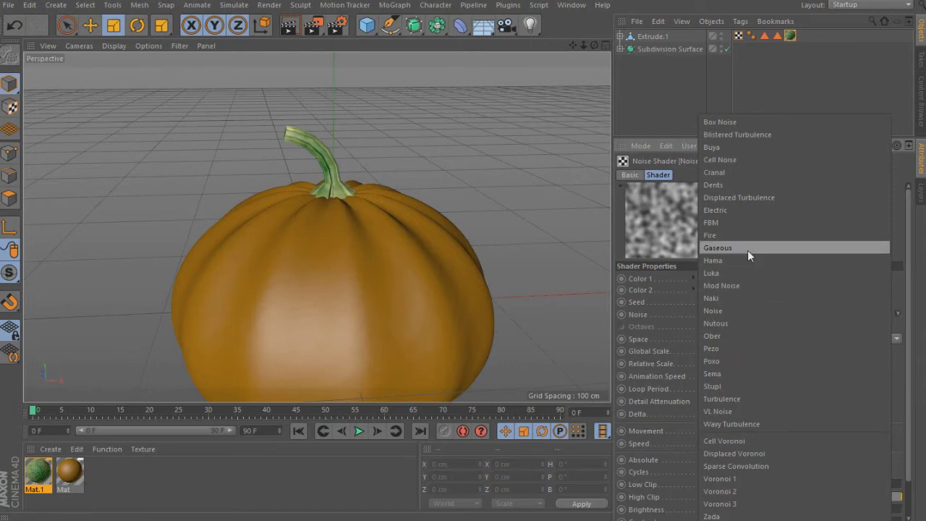
pyautogui.click(747, 210)
pyautogui.scroll(5, 326, 131)
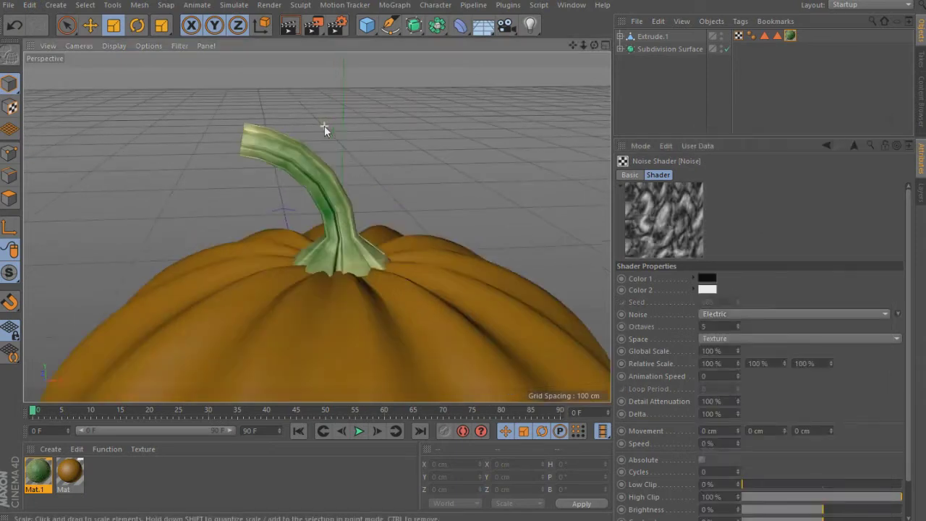
pyautogui.click(854, 146)
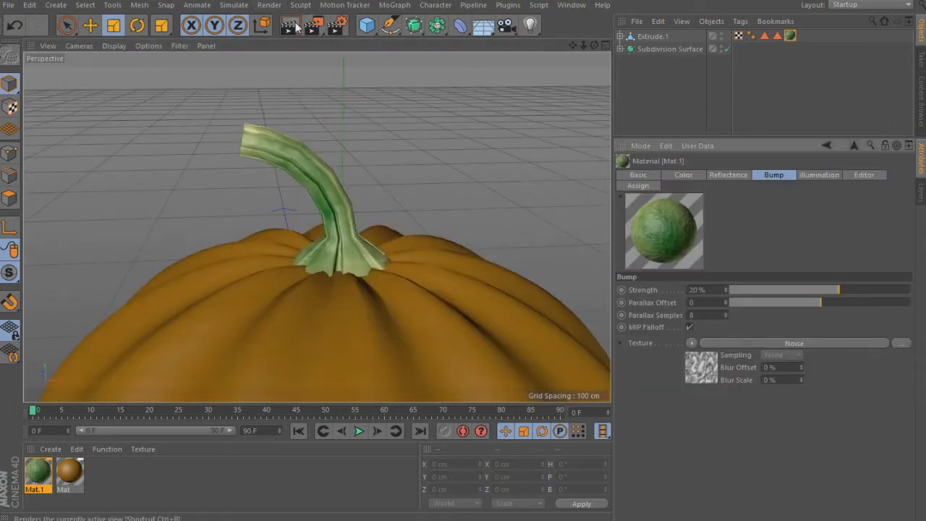
# Set the bump strength to 56% and render to check the ridged stem
pyautogui.hotkey('ctrl', 'r')
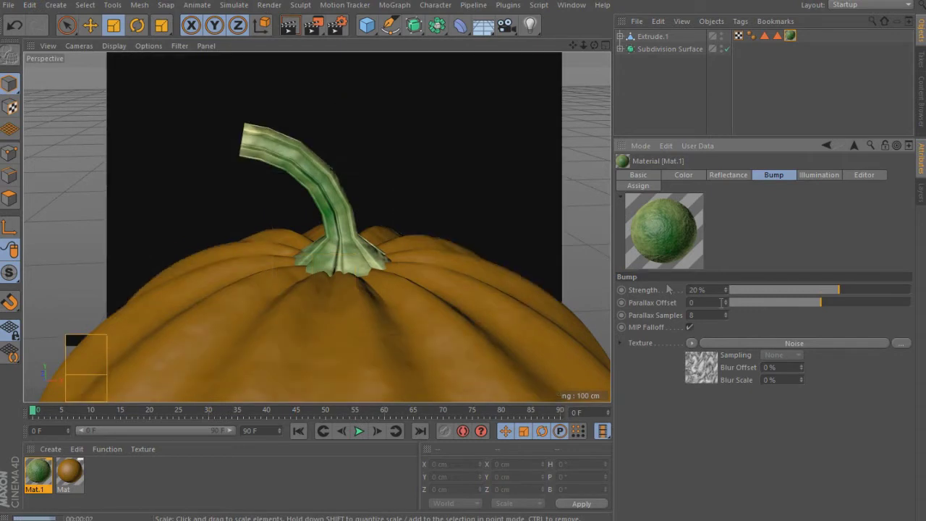
pyautogui.click(872, 291)
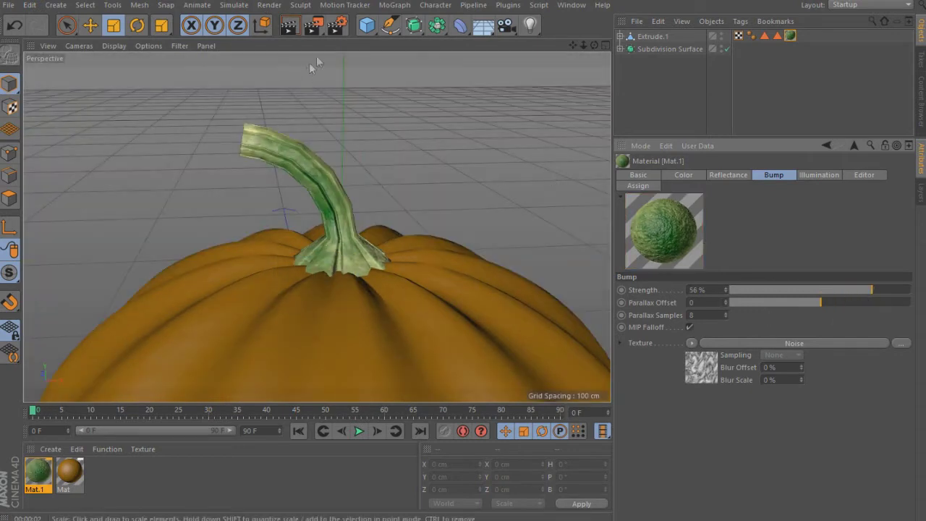
pyautogui.hotkey('ctrl', 'r')
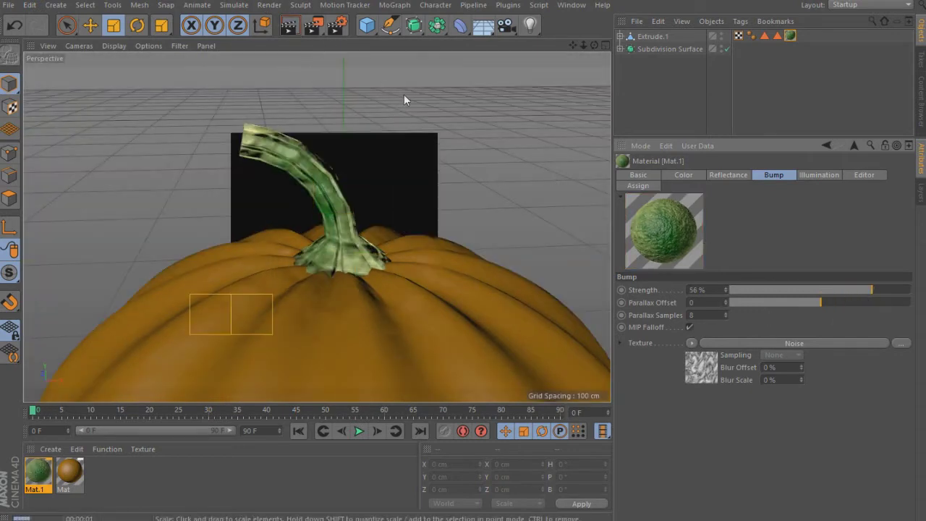
pyautogui.scroll(-5, 264, 112)
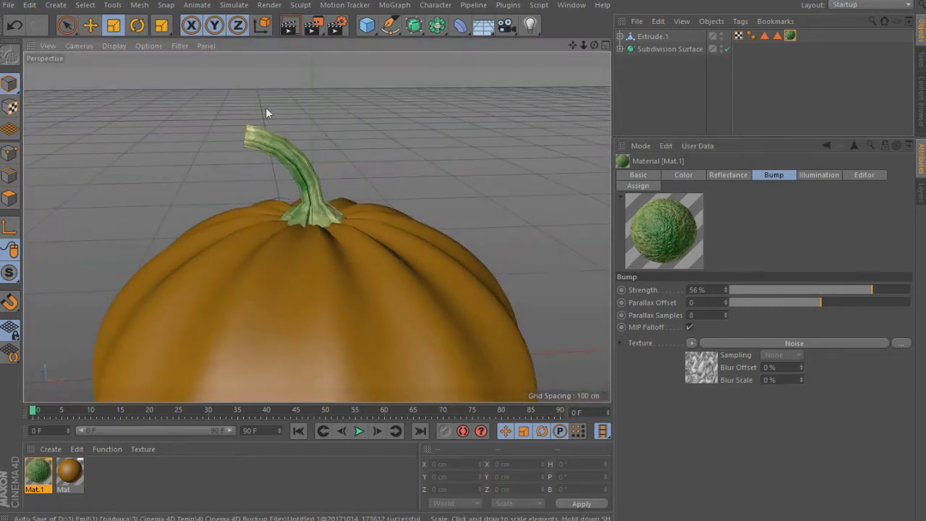
pyautogui.moveTo(265, 111)
pyautogui.keyDown('alt'); pyautogui.mouseDown()
pyautogui.moveTo(316, 227)
pyautogui.moveTo(557, 54)
pyautogui.moveTo(526, 98)
pyautogui.mouseUp(); pyautogui.keyUp('alt')
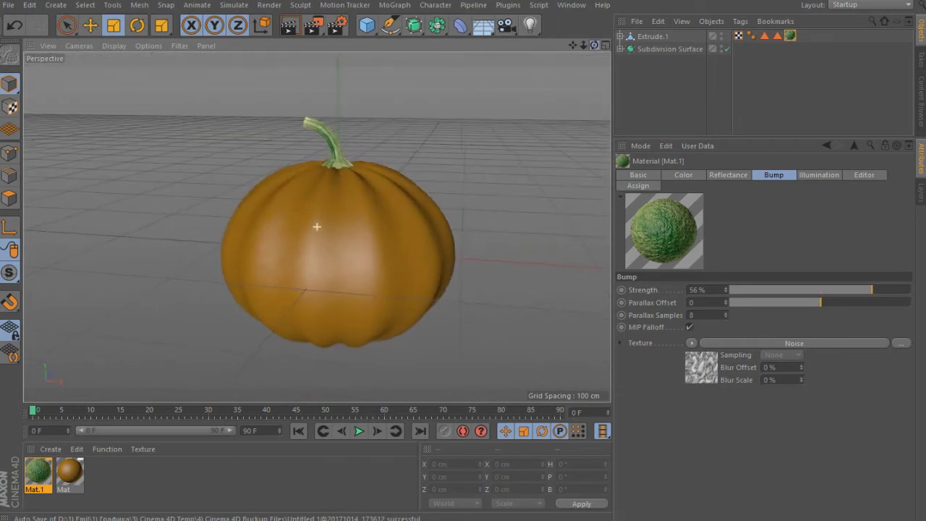
# Create a six-sided n-Side spline and move it onto the pumpkin's front
pyautogui.click(391, 29)
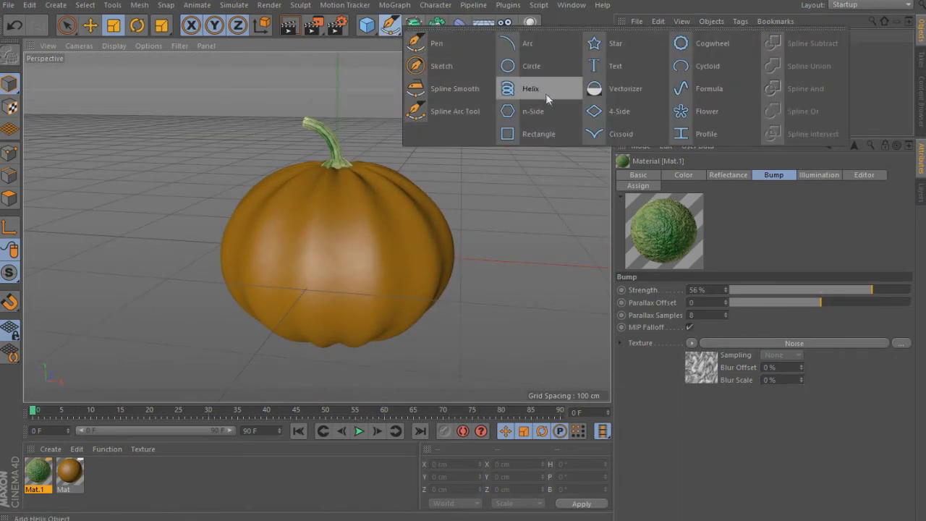
pyautogui.click(533, 111)
pyautogui.scroll(-3, 350, 199)
pyautogui.moveTo(594, 45); pyautogui.dragTo(558, 72)
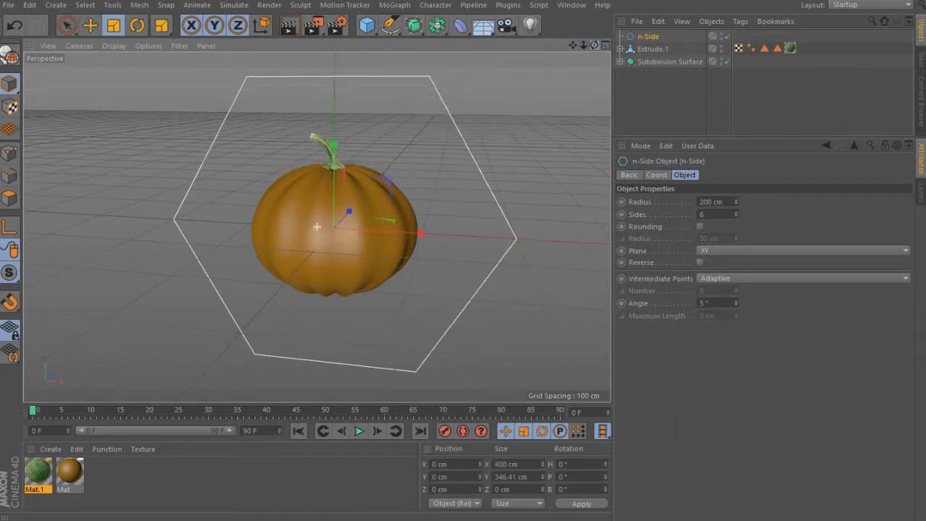
pyautogui.click(93, 26)
pyautogui.moveTo(377, 208); pyautogui.dragTo(228, 218)
pyautogui.press('t')
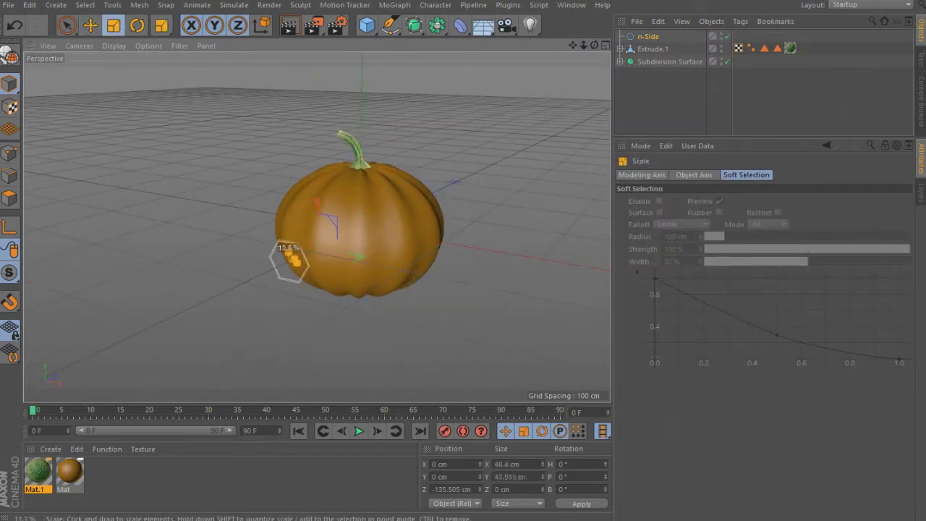
pyautogui.keyDown('alt'); pyautogui.moveTo(228, 218); pyautogui.dragTo(334, 281, button='right'); pyautogui.keyUp('alt')
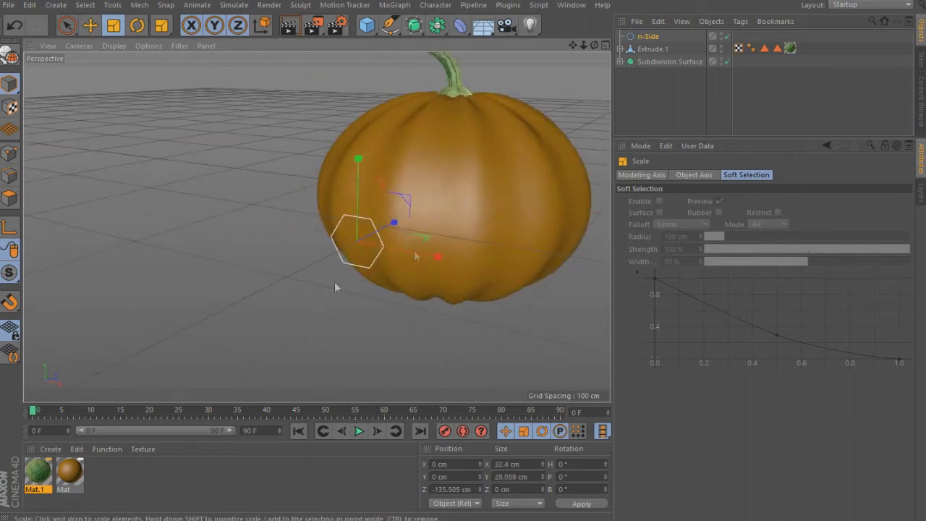
pyautogui.moveTo(594, 45); pyautogui.dragTo(289, 246)
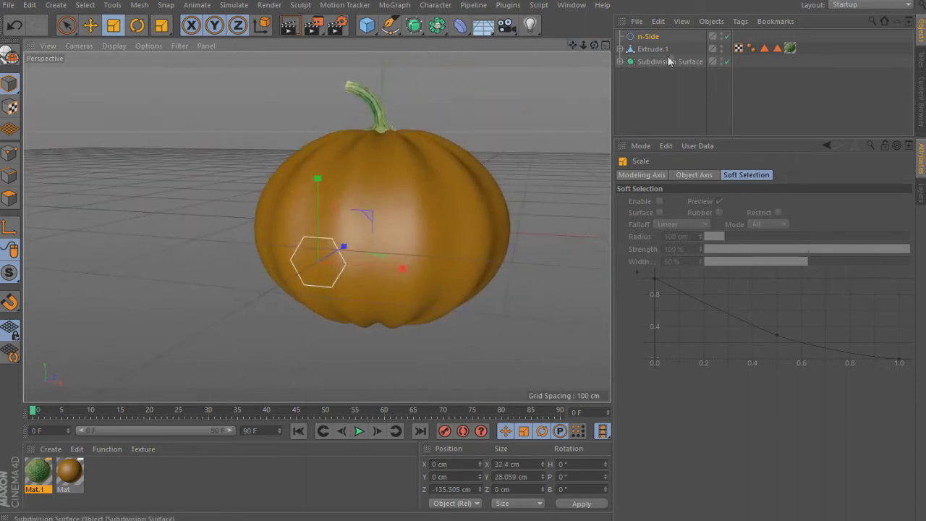
# Reduce the n-Side's Sides to 3, making a triangle
pyautogui.click(648, 36)
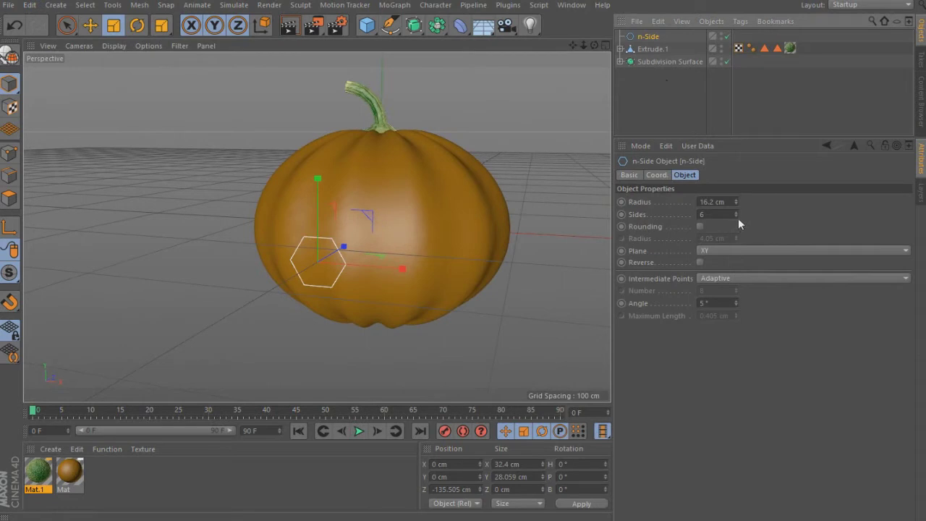
pyautogui.click(738, 218)
pyautogui.click(738, 217)
# Rotate the triangle to -90° on its B (bank) axis
pyautogui.press('r')
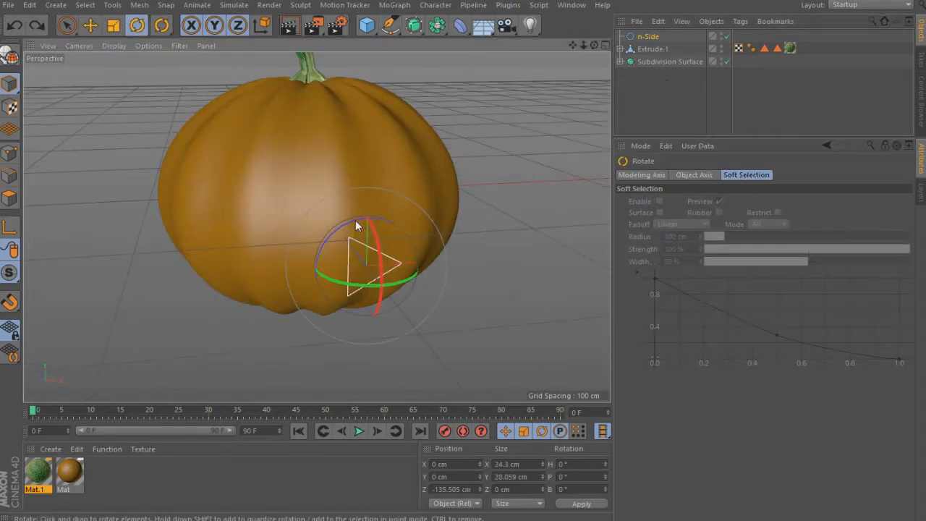
pyautogui.moveTo(355, 223)
pyautogui.mouseDown()
pyautogui.moveTo(315, 232)
pyautogui.moveTo(285, 275)
pyautogui.moveTo(290, 286)
pyautogui.mouseUp()
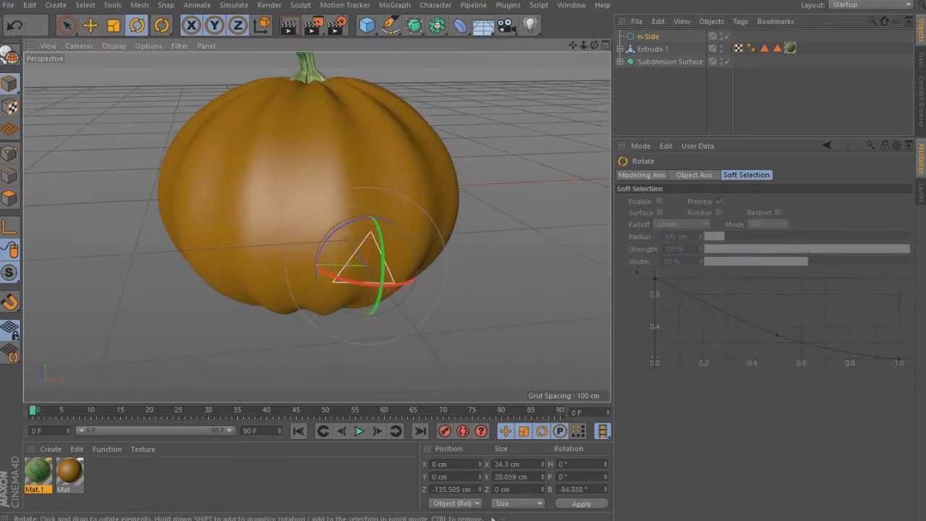
pyautogui.click(573, 489)
pyautogui.write('-90')
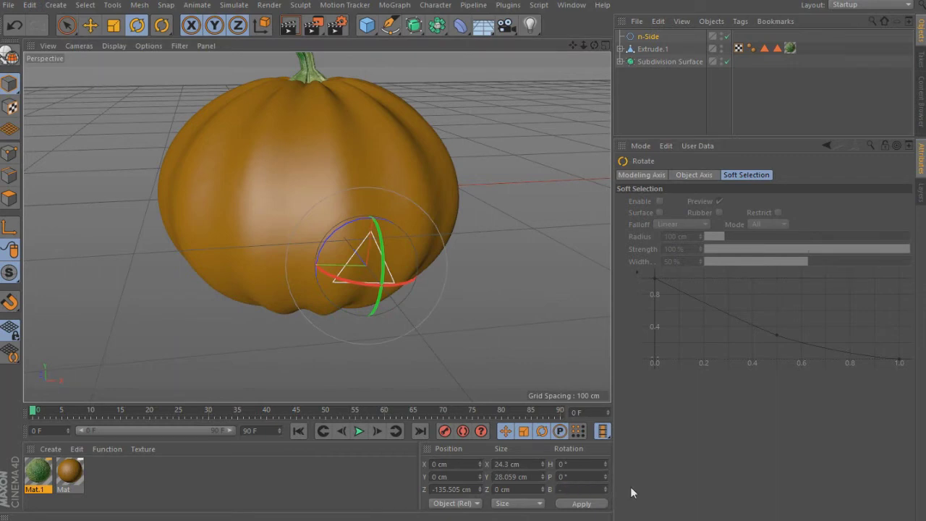
pyautogui.press('Return')
pyautogui.click(90, 25)
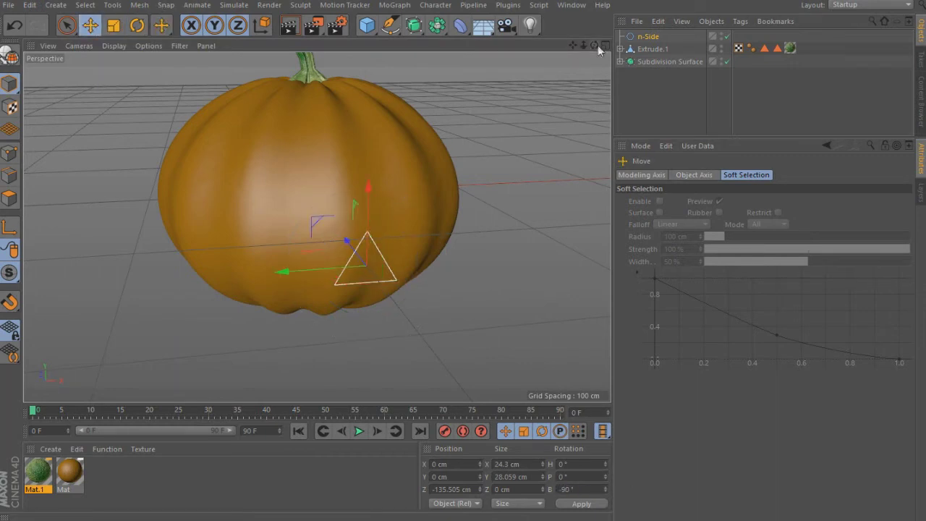
pyautogui.keyDown('alt'); pyautogui.moveTo(316, 217); pyautogui.dragTo(317, 226); pyautogui.keyUp('alt')
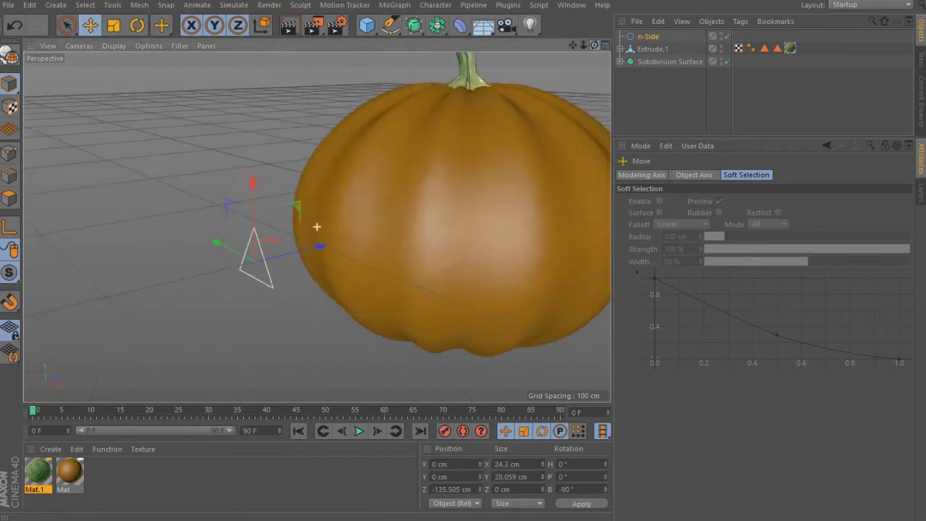
# Place the triangle inside a new Extrude generator with 38 cm depth
pyautogui.click(414, 25)
pyautogui.click(572, 41)
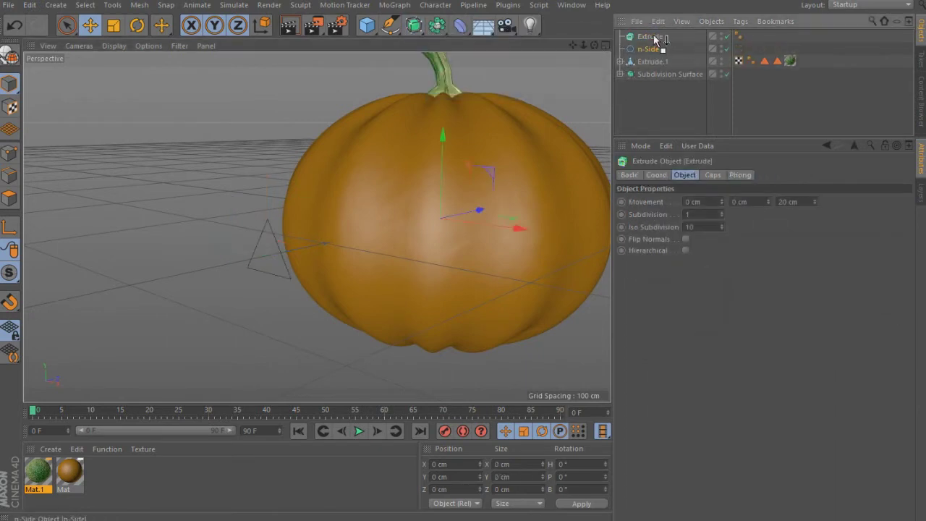
pyautogui.moveTo(652, 49); pyautogui.dragTo(651, 37)
pyautogui.click(620, 36)
pyautogui.click(650, 36)
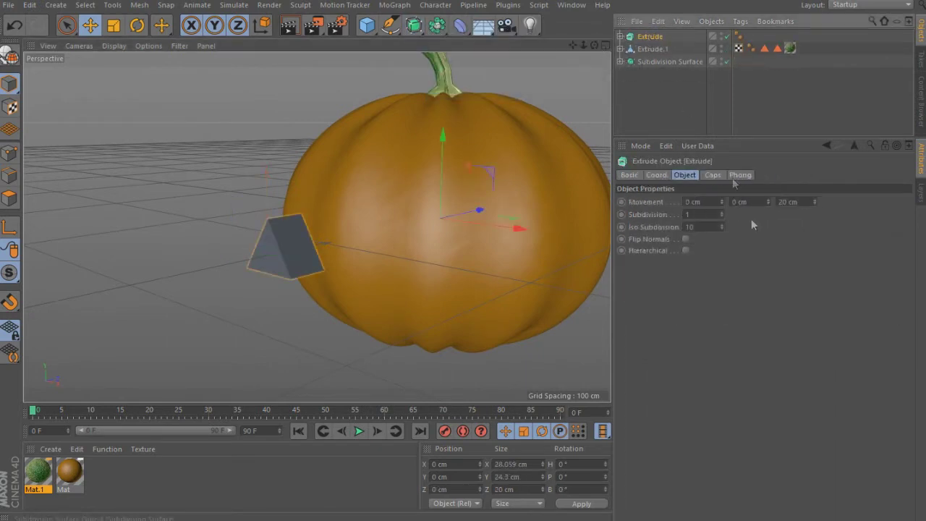
pyautogui.click(816, 199)
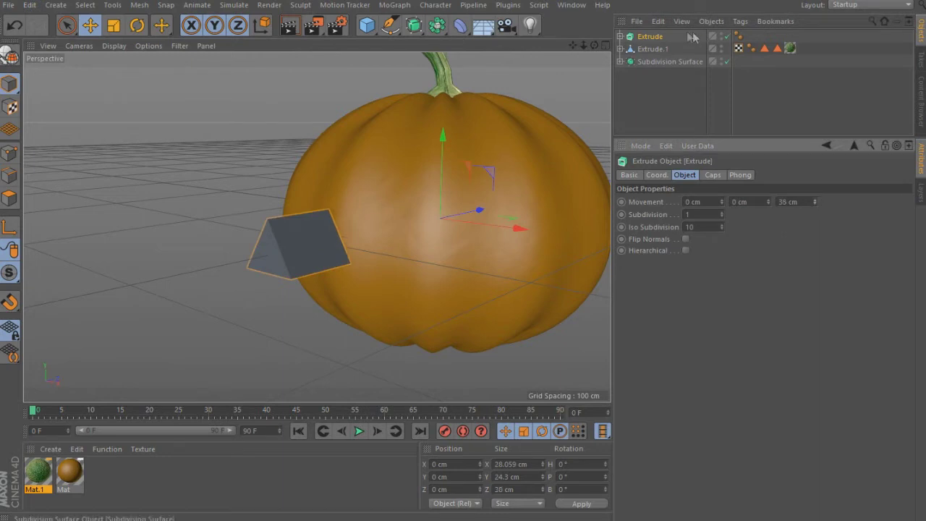
pyautogui.click(621, 36)
pyautogui.click(655, 48)
# Round the triangle's corners and enlarge it
pyautogui.moveTo(253, 258)
pyautogui.keyDown('alt'); pyautogui.mouseDown()
pyautogui.moveTo(317, 227)
pyautogui.moveTo(607, 144)
pyautogui.mouseUp(); pyautogui.keyUp('alt')
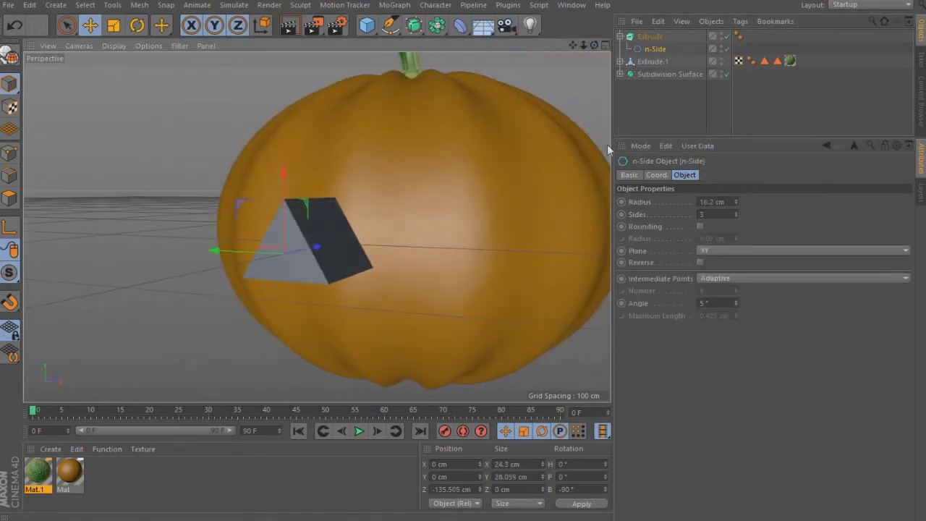
pyautogui.click(699, 227)
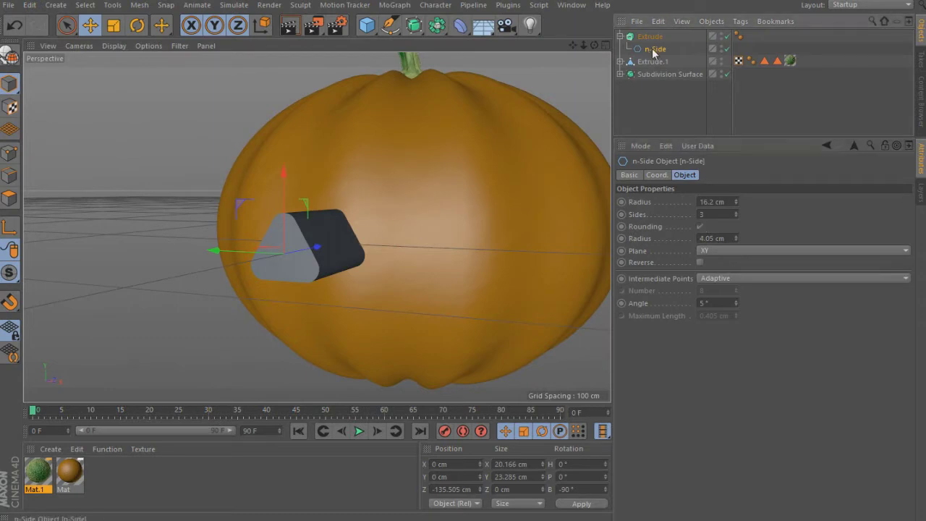
pyautogui.press('t')
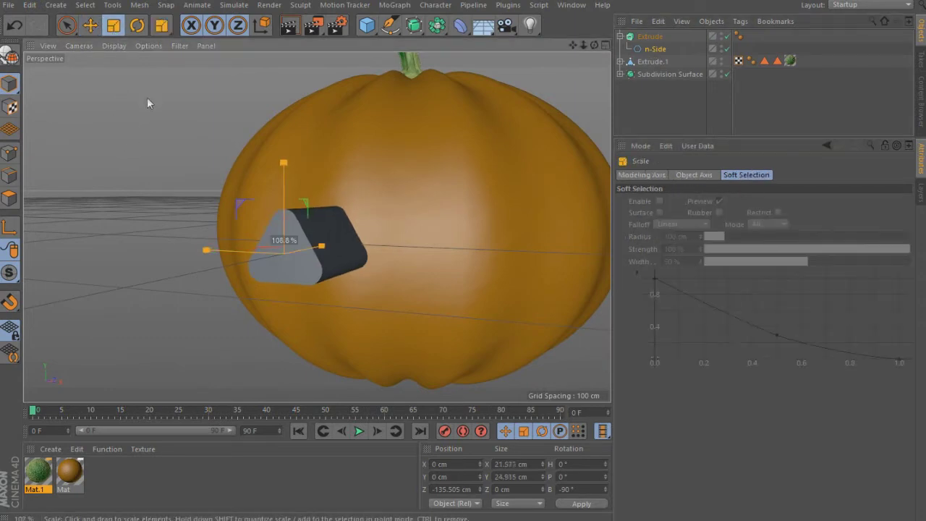
pyautogui.moveTo(147, 97); pyautogui.dragTo(161, 81)
# Position the extruded triangle at the pumpkin's upper left as an eye and duplicate it as Extrude.2
pyautogui.press('e')
pyautogui.click(655, 48)
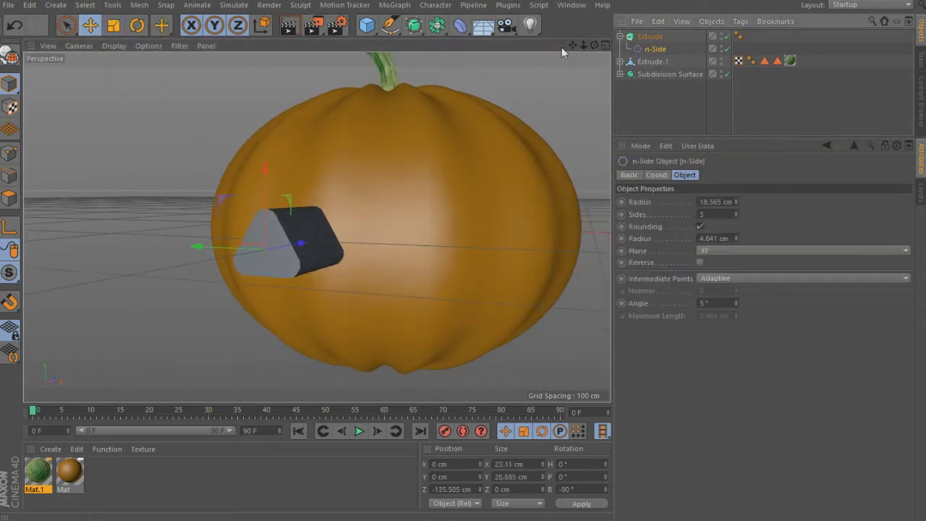
pyautogui.moveTo(594, 45)
pyautogui.mouseDown()
pyautogui.moveTo(303, 243)
pyautogui.moveTo(363, 230)
pyautogui.moveTo(367, 216)
pyautogui.mouseUp()
pyautogui.moveTo(354, 163); pyautogui.dragTo(363, 127)
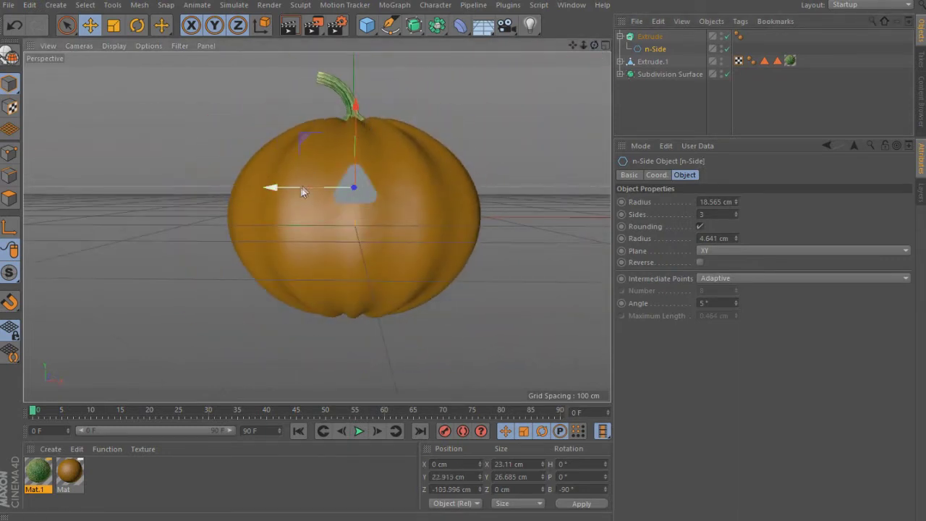
pyautogui.moveTo(292, 187); pyautogui.dragTo(245, 190)
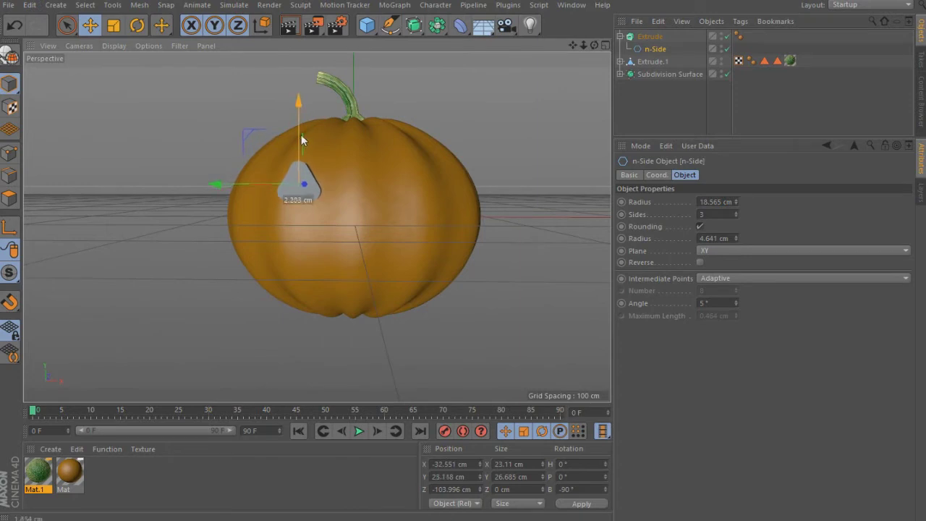
pyautogui.moveTo(301, 134); pyautogui.dragTo(301, 129)
pyautogui.keyDown('ctrl'); pyautogui.moveTo(621, 41); pyautogui.dragTo(626, 44); pyautogui.keyUp('ctrl')
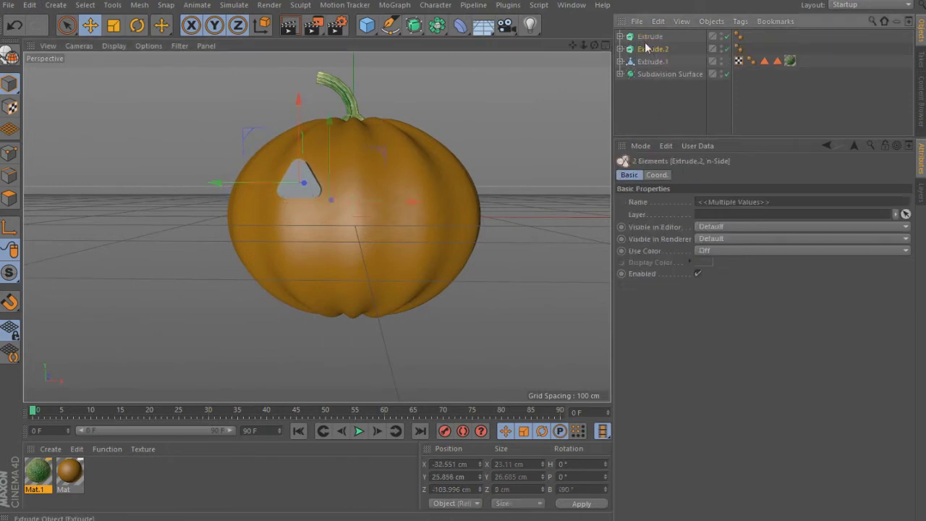
# Move the second eye triangle to the right, then copy it as Extrude.3 and move it down to the centre
pyautogui.moveTo(422, 204)
pyautogui.mouseDown()
pyautogui.moveTo(507, 209)
pyautogui.moveTo(293, 226)
pyautogui.mouseUp()
pyautogui.keyDown('ctrl'); pyautogui.moveTo(652, 49); pyautogui.dragTo(651, 58); pyautogui.keyUp('ctrl')
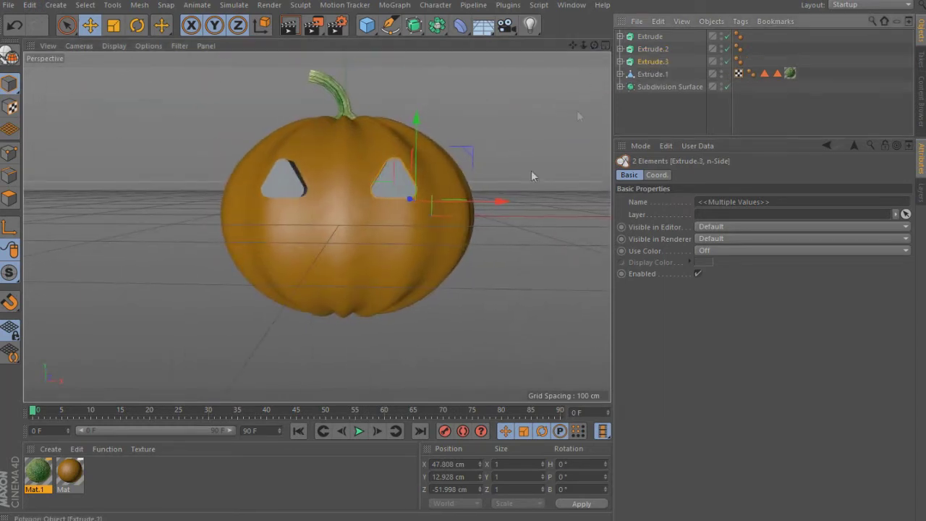
pyautogui.moveTo(489, 203); pyautogui.dragTo(452, 206)
pyautogui.moveTo(373, 120); pyautogui.dragTo(362, 172)
# Make Extrude.3's n-Side editable and scale it down into a smaller nose triangle
pyautogui.moveTo(572, 45); pyautogui.dragTo(567, 45)
pyautogui.click(620, 62)
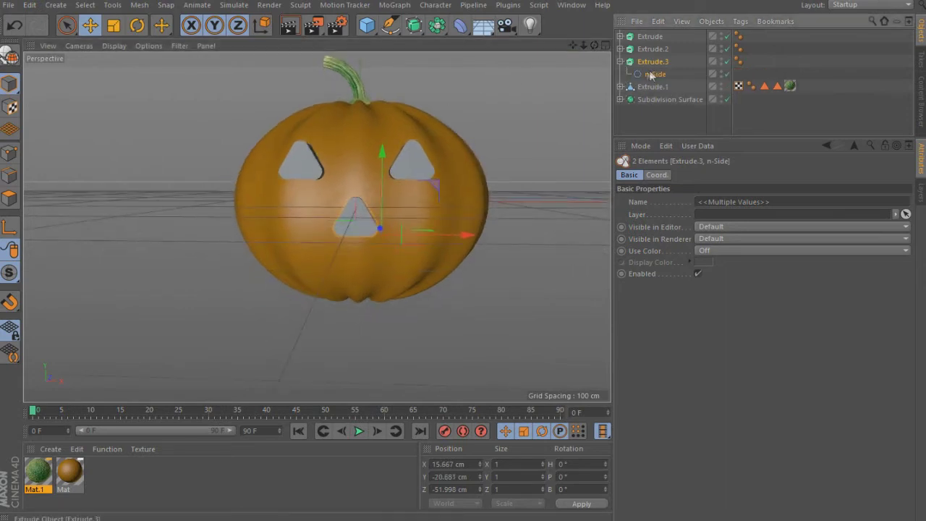
pyautogui.click(655, 74)
pyautogui.click(10, 58)
pyautogui.click(113, 25)
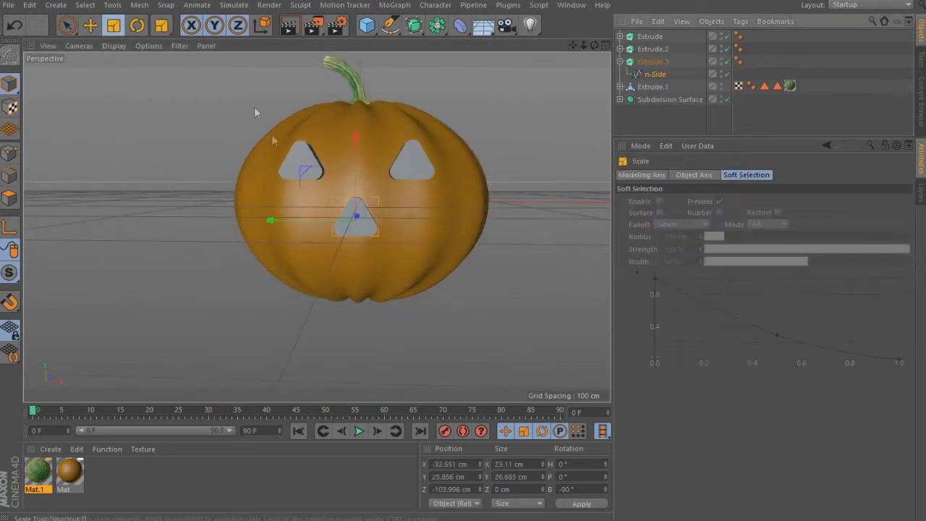
pyautogui.moveTo(269, 223); pyautogui.dragTo(288, 215)
pyautogui.click(529, 127)
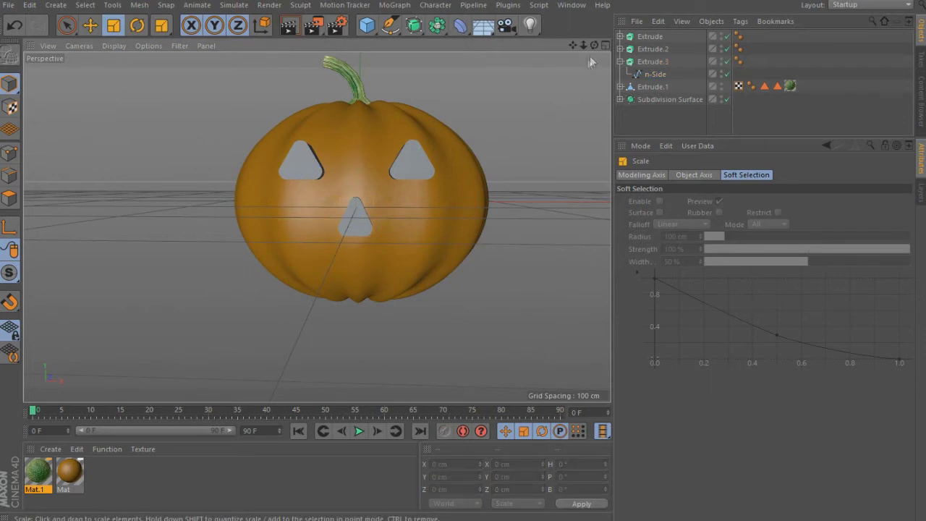
# Raise the nose triangle slightly below the eyes
pyautogui.moveTo(377, 202)
pyautogui.keyDown('alt'); pyautogui.mouseDown()
pyautogui.moveTo(317, 227)
pyautogui.moveTo(317, 210)
pyautogui.mouseUp(); pyautogui.keyUp('alt')
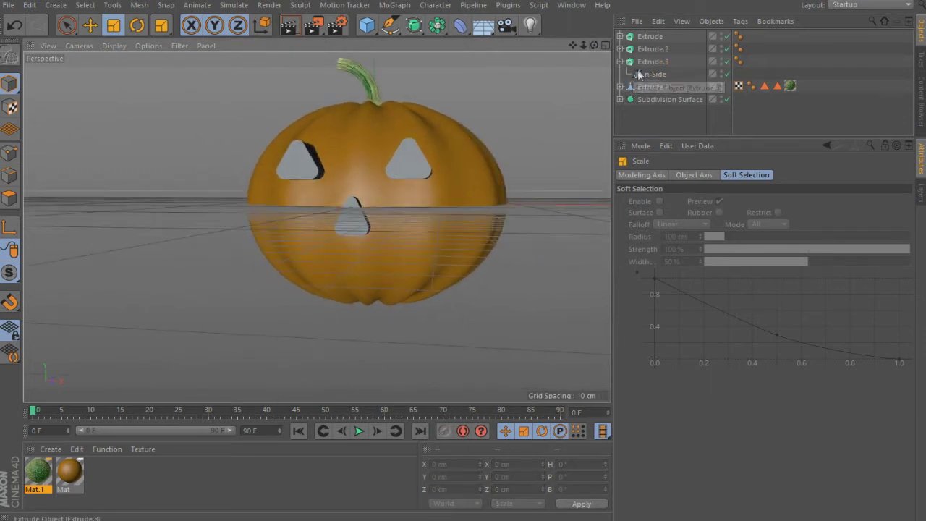
pyautogui.click(648, 73)
pyautogui.press('e')
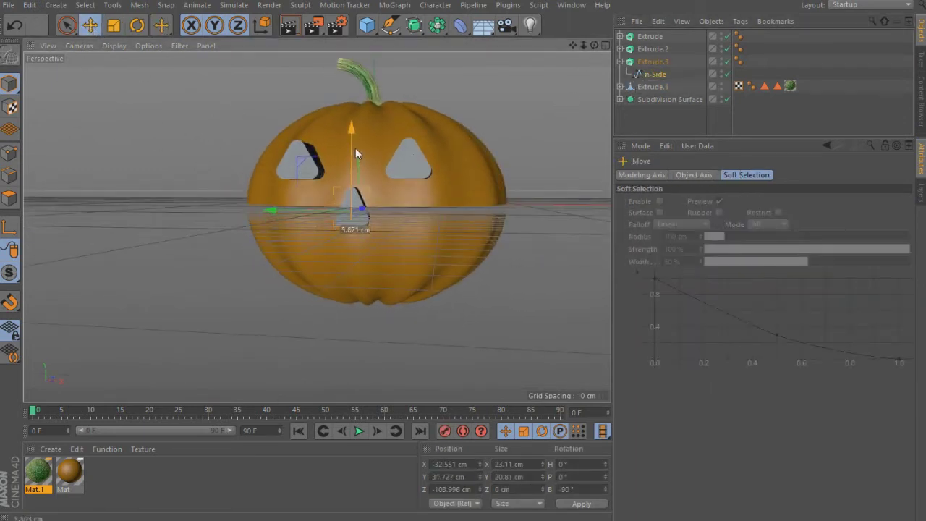
pyautogui.keyDown('alt'); pyautogui.moveTo(317, 227); pyautogui.dragTo(288, 205); pyautogui.keyUp('alt')
pyautogui.click(548, 70)
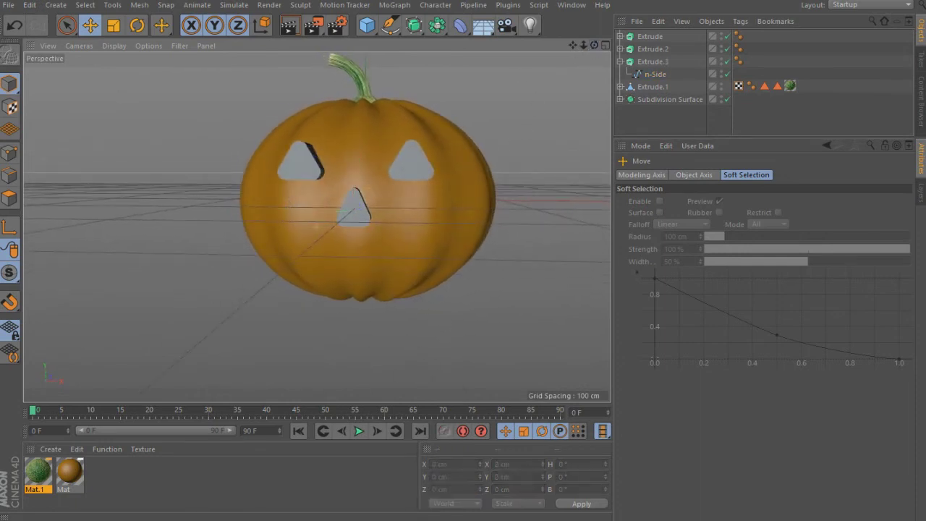
pyautogui.moveTo(594, 45); pyautogui.dragTo(548, 42)
pyautogui.click(620, 61)
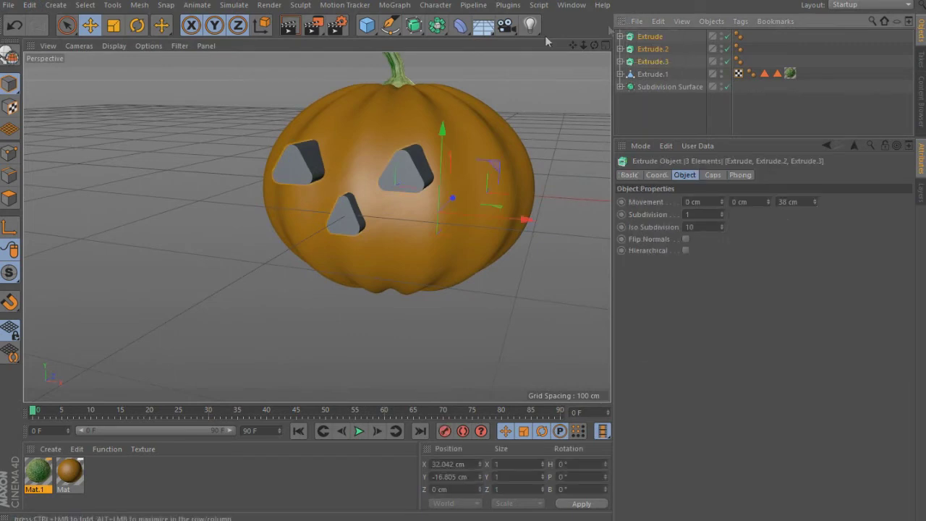
# Make the three triangle extrusions editable, connect them into one cutter, and add a Boole generator
pyautogui.click(13, 60)
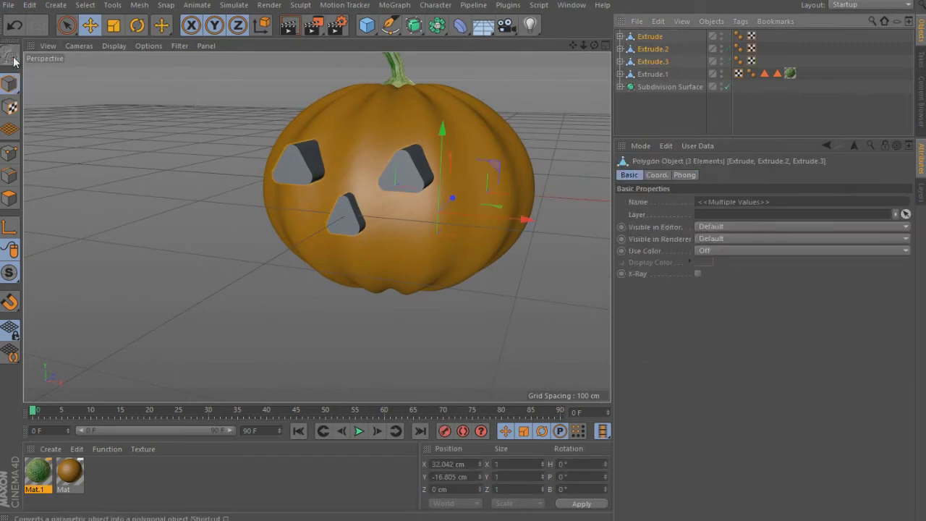
pyautogui.rightClick(648, 41)
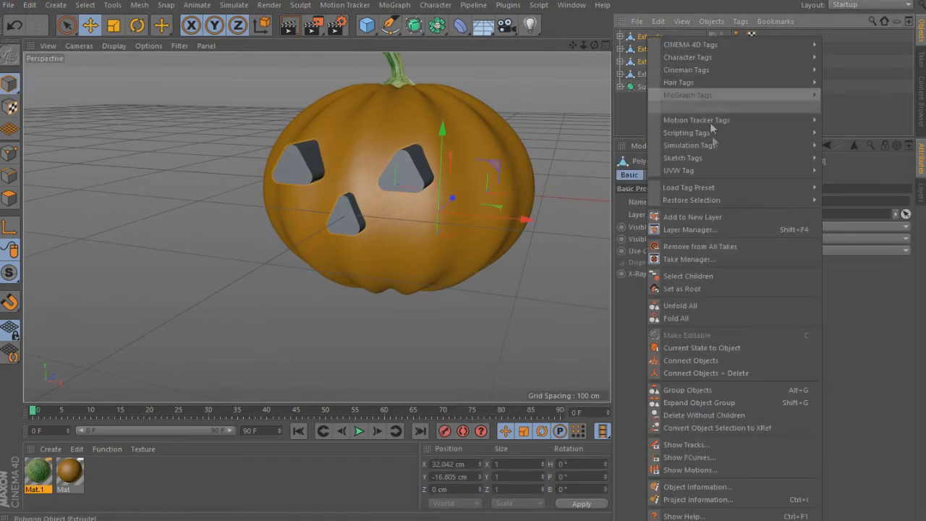
pyautogui.click(747, 276)
pyautogui.rightClick(652, 40)
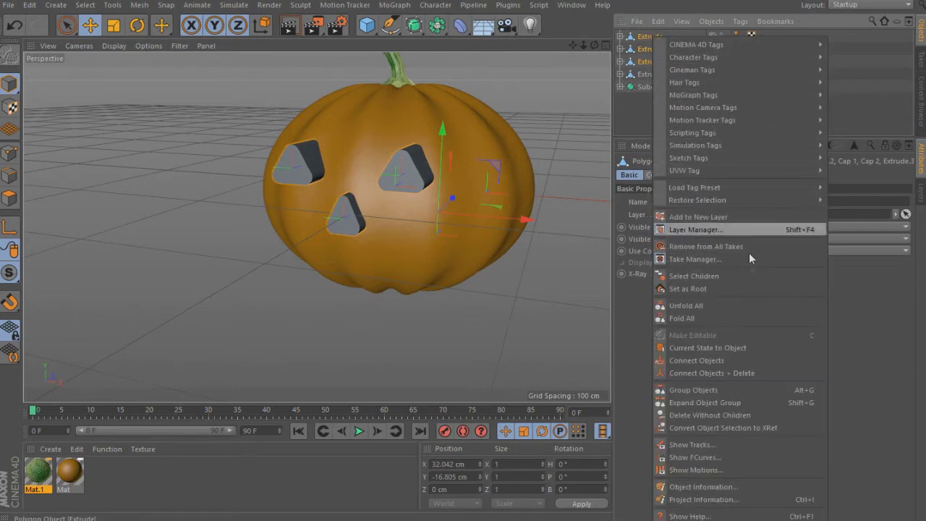
pyautogui.click(772, 372)
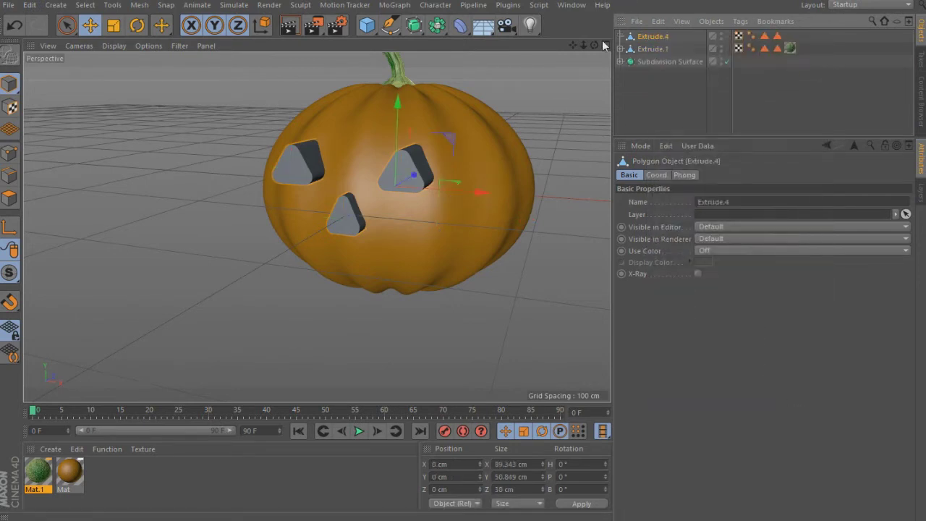
pyautogui.keyDown('alt'); pyautogui.moveTo(507, 217); pyautogui.dragTo(432, 40); pyautogui.keyUp('alt')
pyautogui.click(435, 27)
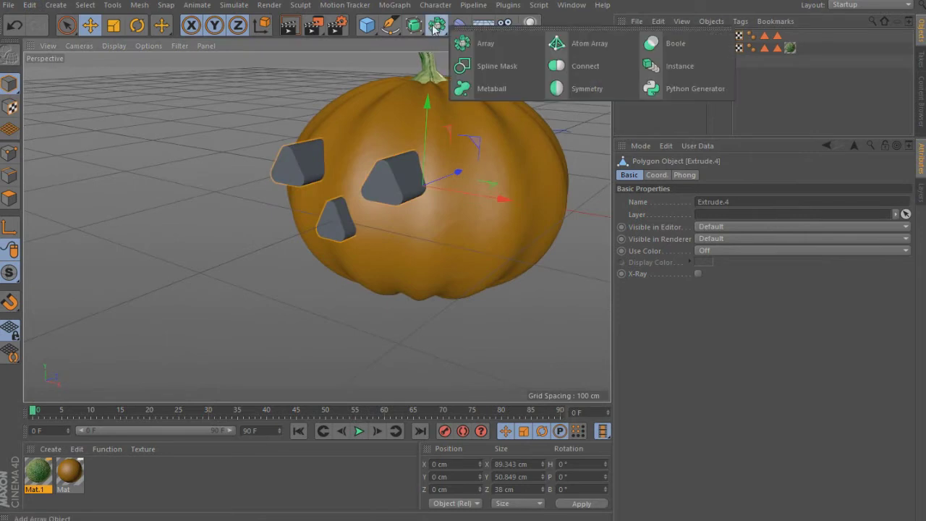
pyautogui.click(697, 41)
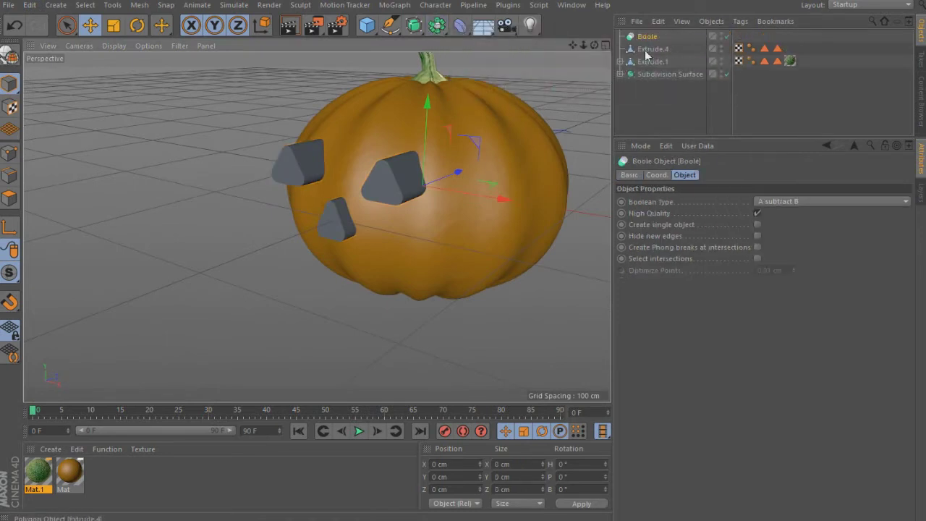
pyautogui.click(647, 51)
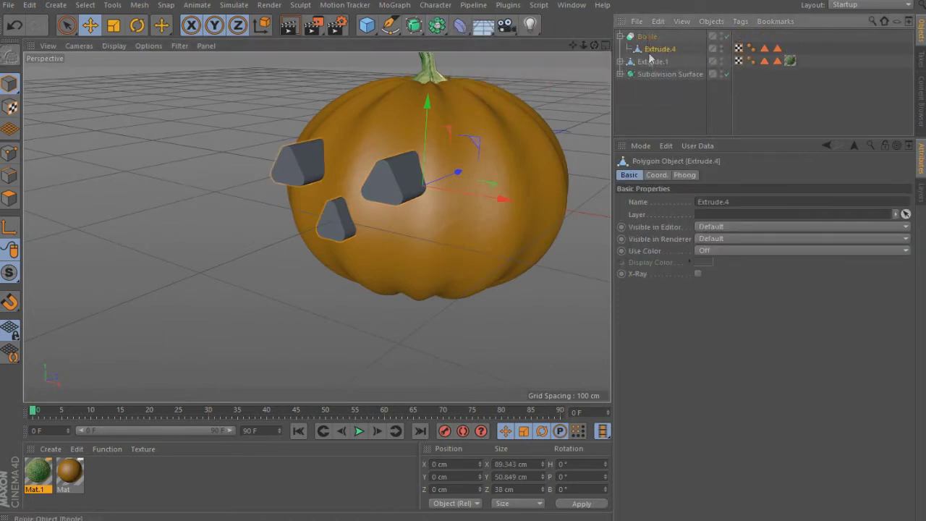
# Bake the Subdivision Surface into an editable Sphere, move it to top level, and delete the empty container
pyautogui.click(620, 62)
pyautogui.click(526, 126)
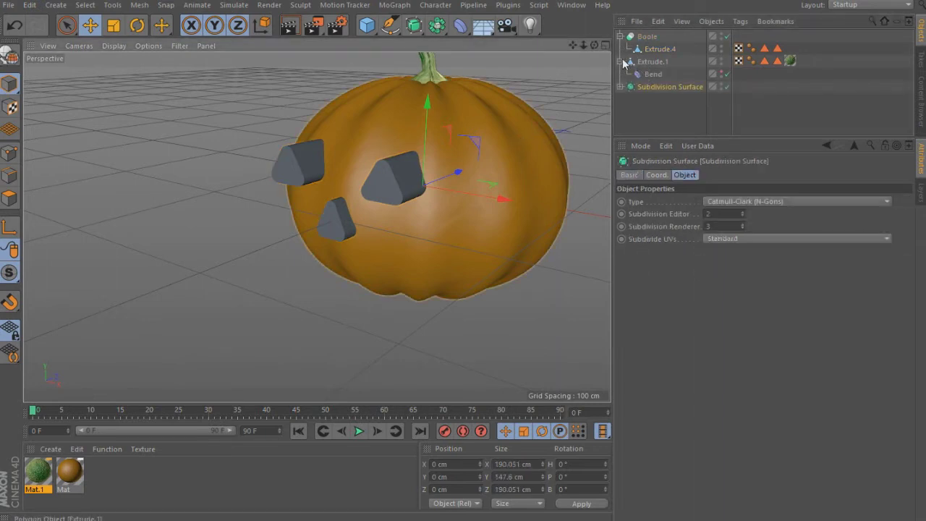
pyautogui.click(622, 62)
pyautogui.click(620, 75)
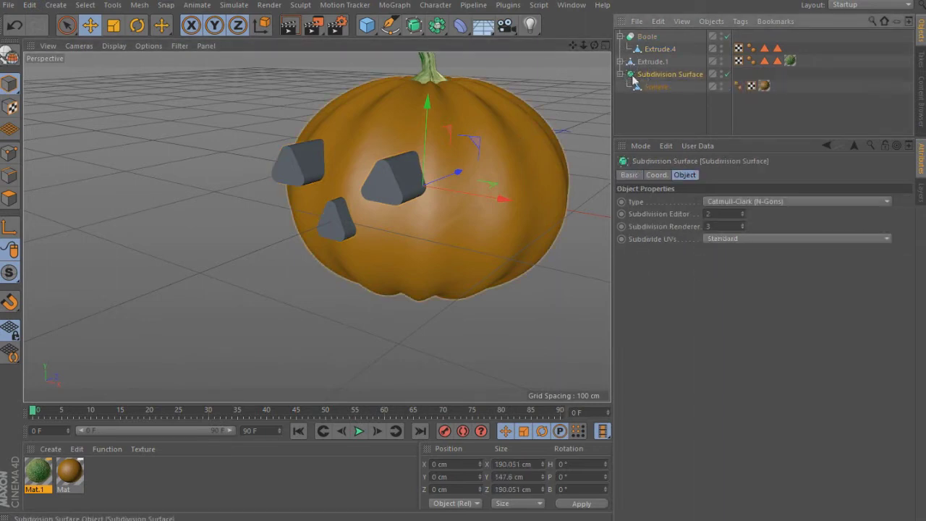
pyautogui.click(620, 74)
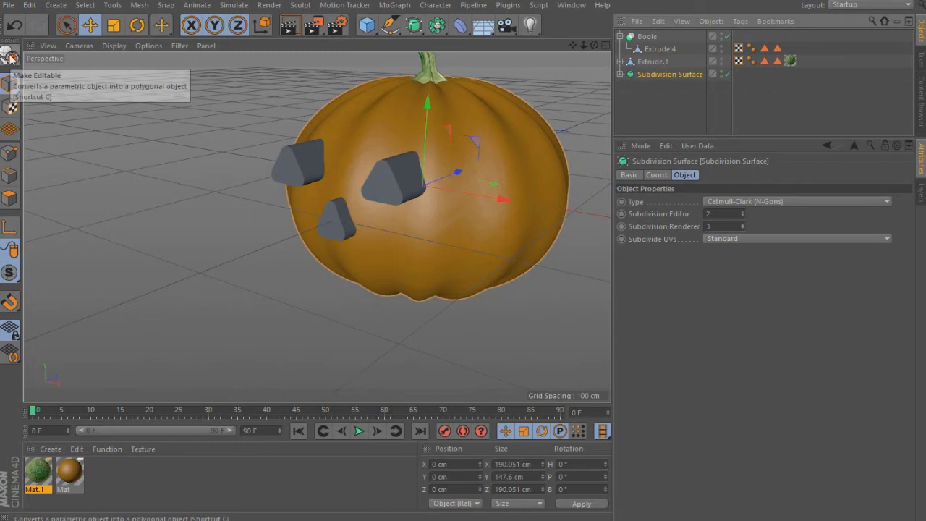
pyautogui.click(11, 55)
pyautogui.click(620, 75)
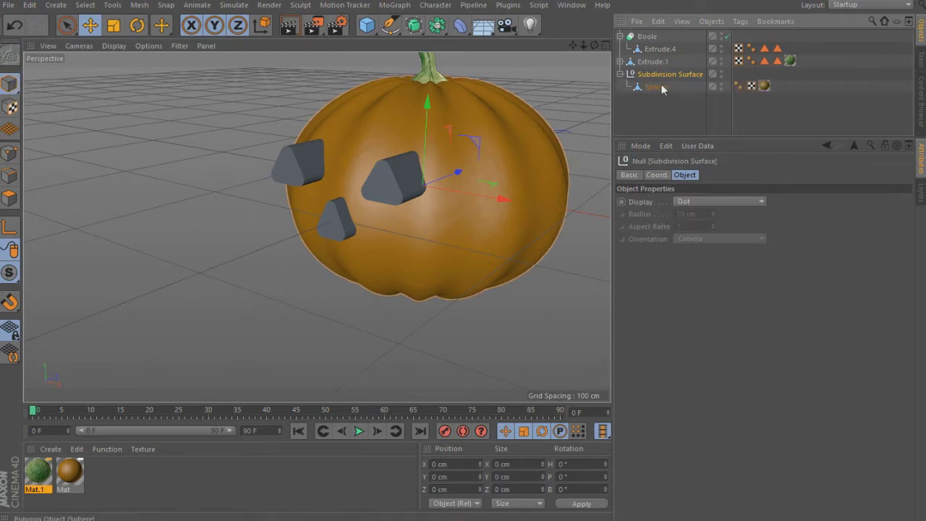
pyautogui.moveTo(649, 73)
pyautogui.mouseDown()
pyautogui.moveTo(661, 48)
pyautogui.moveTo(650, 46)
pyautogui.mouseUp()
pyautogui.click(656, 86)
pyautogui.press('Delete')
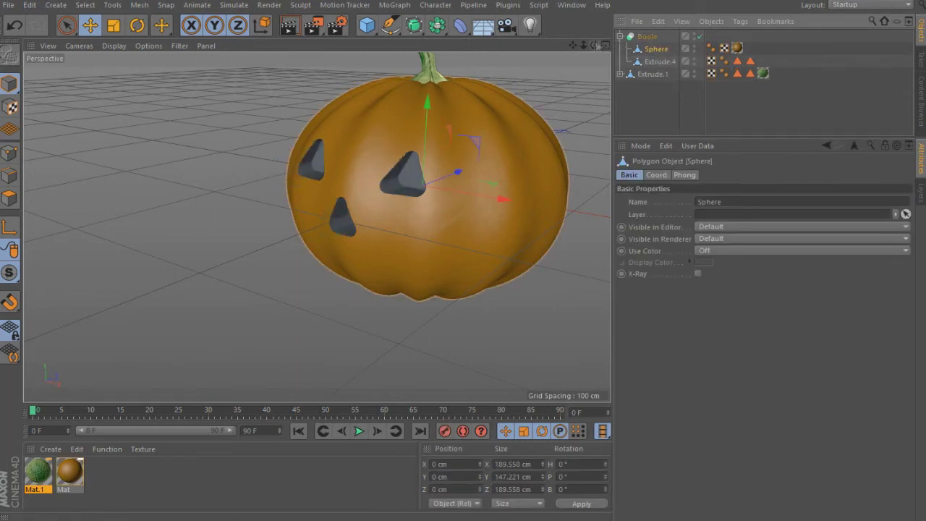
# Push the Extrude.4 cutter slightly deeper along Z
pyautogui.moveTo(594, 44); pyautogui.dragTo(595, 45)
pyautogui.click(658, 61)
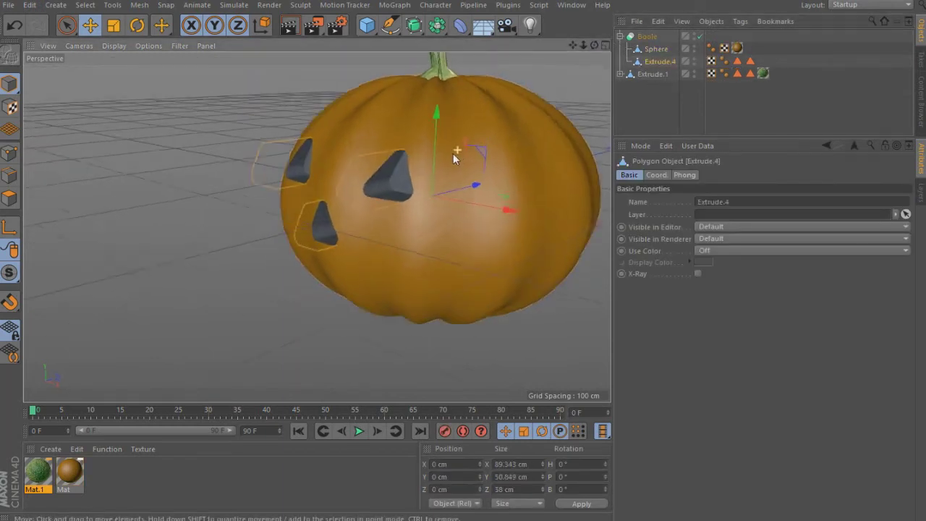
pyautogui.scroll(5, 461, 177)
pyautogui.moveTo(470, 198); pyautogui.dragTo(469, 203)
# Make the Boole editable and delete the leftover Extrude.4 cutter
pyautogui.click(724, 109)
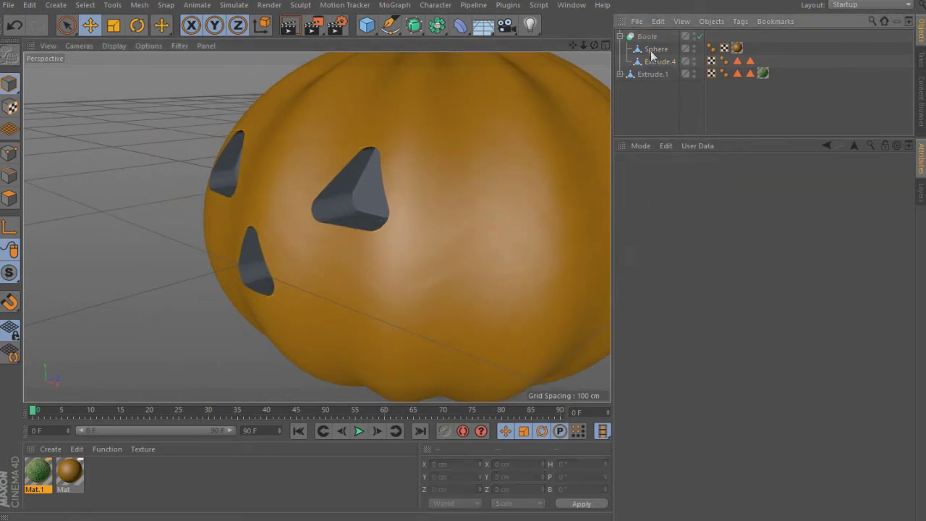
pyautogui.click(620, 36)
pyautogui.click(647, 36)
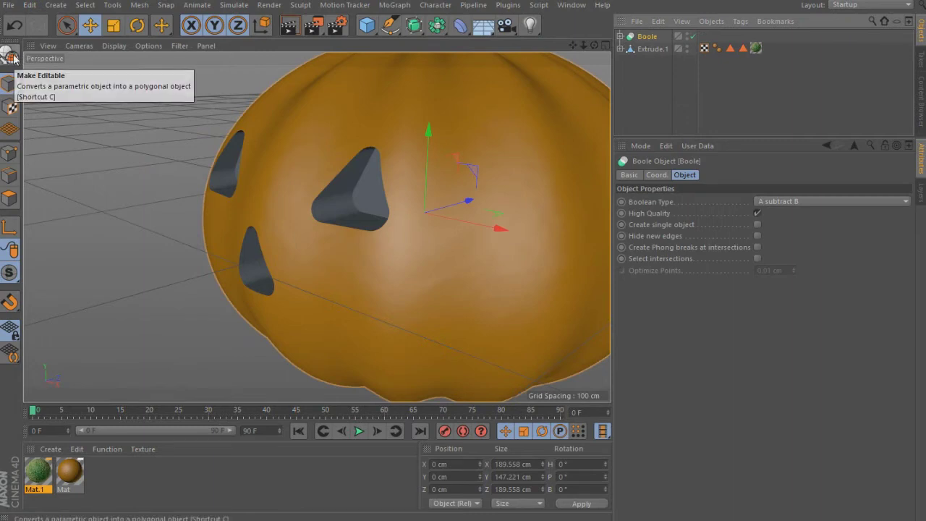
pyautogui.click(12, 55)
pyautogui.click(620, 36)
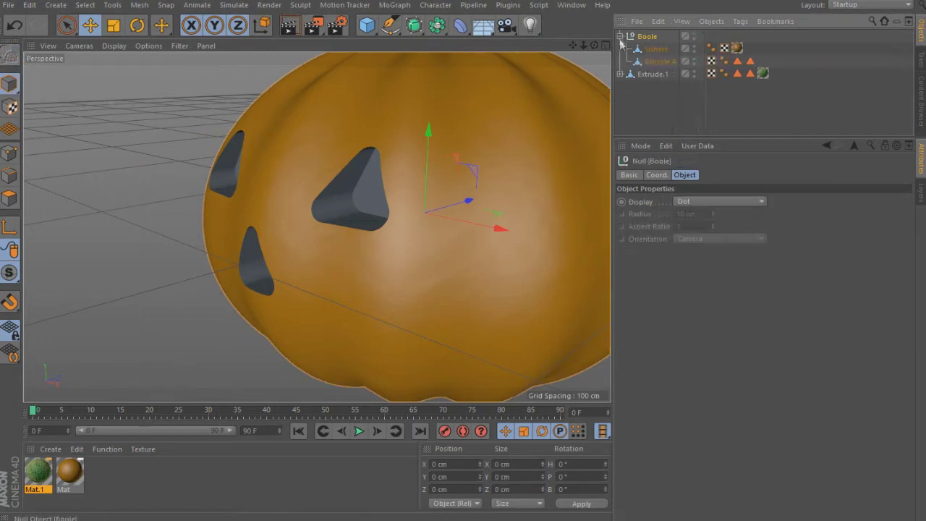
pyautogui.click(659, 61)
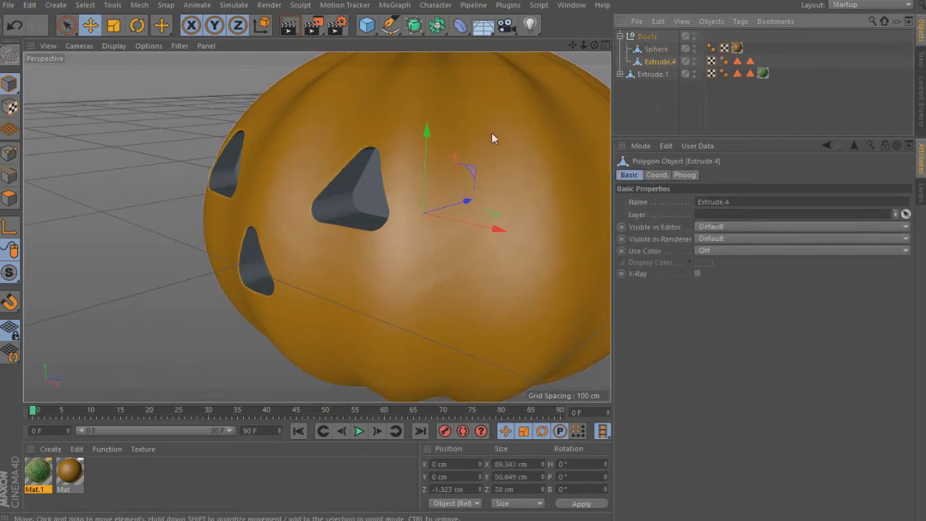
pyautogui.press('Delete')
pyautogui.scroll(-2, 502, 149)
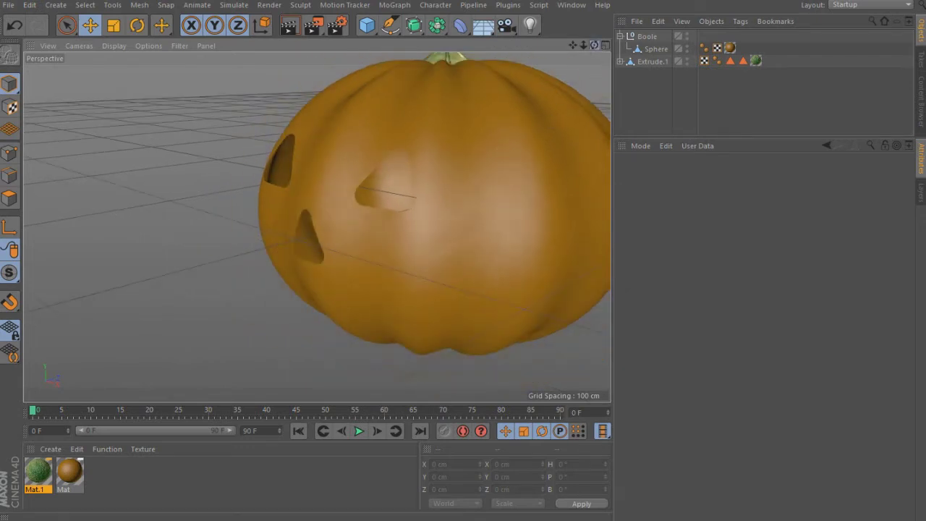
pyautogui.keyDown('alt'); pyautogui.moveTo(316, 227); pyautogui.dragTo(457, 142); pyautogui.keyUp('alt')
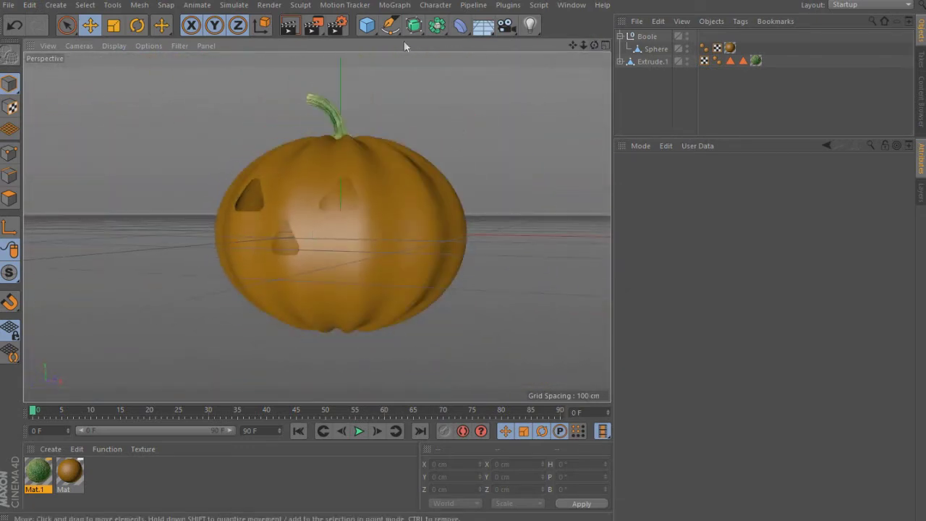
# Add a Circle spline in front of the pumpkin and shrink it to about 52 cm across
pyautogui.click(390, 25)
pyautogui.click(532, 66)
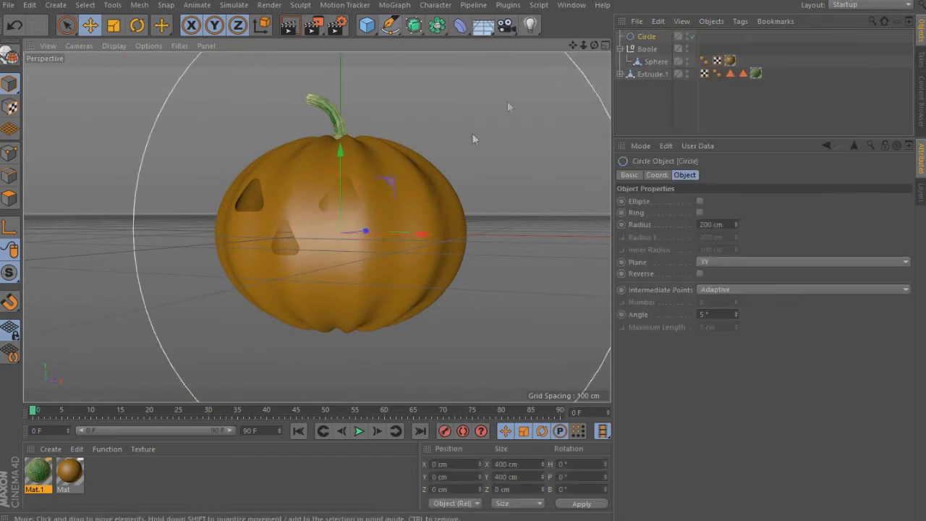
pyautogui.scroll(-3, 472, 133)
pyautogui.keyDown('alt'); pyautogui.moveTo(551, 66); pyautogui.dragTo(451, 153); pyautogui.keyUp('alt')
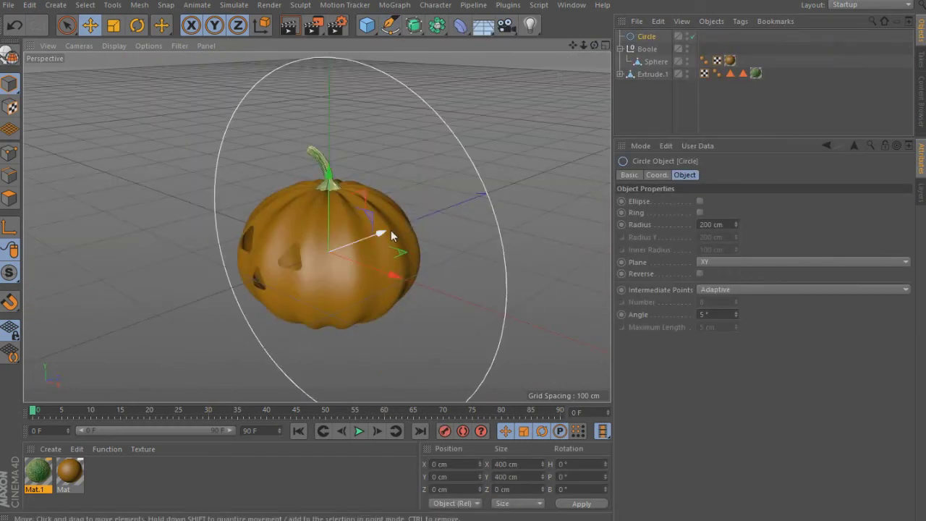
pyautogui.moveTo(391, 230); pyautogui.dragTo(306, 273)
pyautogui.keyDown('alt'); pyautogui.moveTo(420, 144); pyautogui.dragTo(377, 137); pyautogui.keyUp('alt')
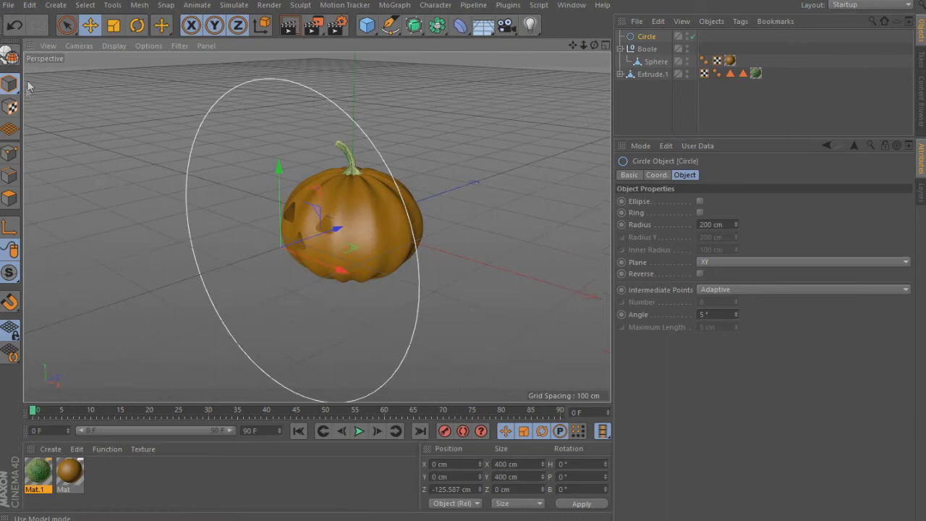
pyautogui.click(113, 25)
pyautogui.moveTo(304, 304); pyautogui.dragTo(79, 300)
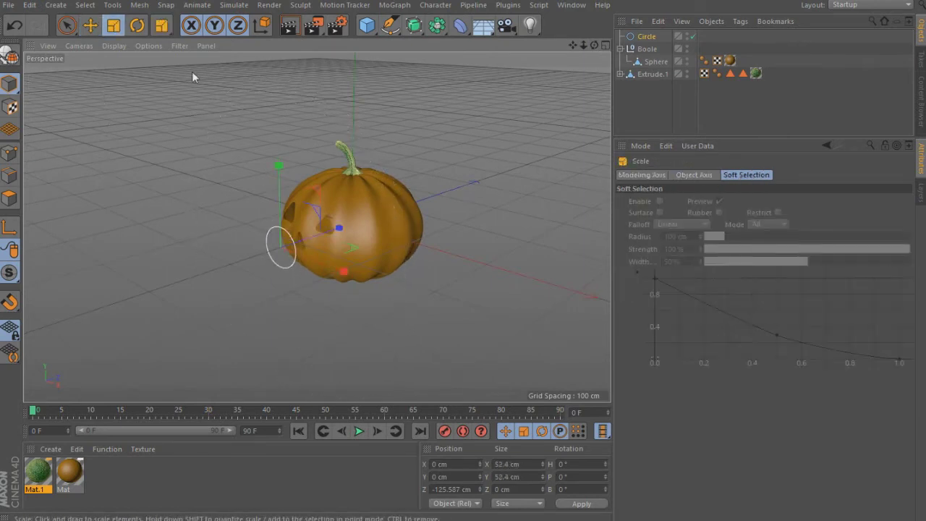
pyautogui.keyDown('alt'); pyautogui.moveTo(211, 220); pyautogui.dragTo(474, 174, button='right'); pyautogui.keyUp('alt')
pyautogui.moveTo(596, 48)
pyautogui.mouseDown()
pyautogui.moveTo(540, 129)
pyautogui.moveTo(557, 88)
pyautogui.mouseUp()
# Make the circle editable, squash it into a flat ellipse, and reshape its points into a crescent
pyautogui.click(10, 54)
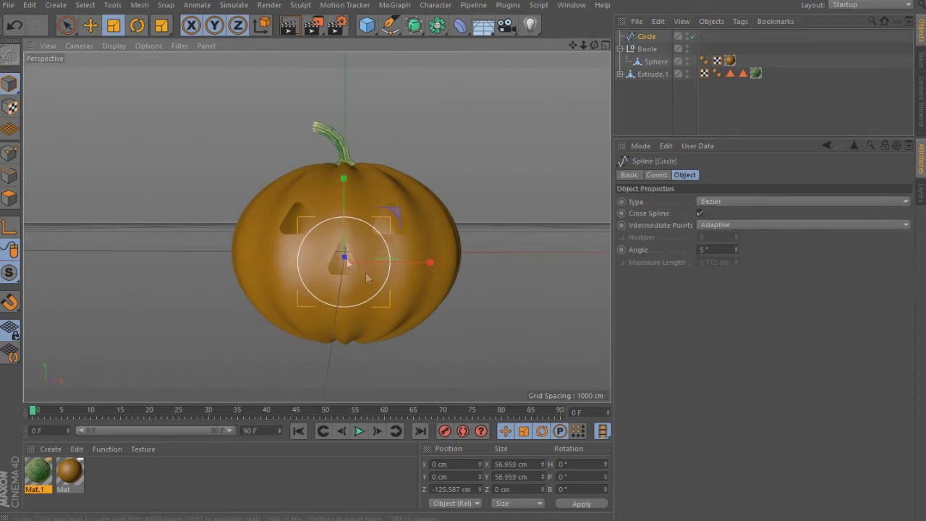
pyautogui.scroll(2, 340, 181)
pyautogui.moveTo(340, 179); pyautogui.dragTo(340, 264)
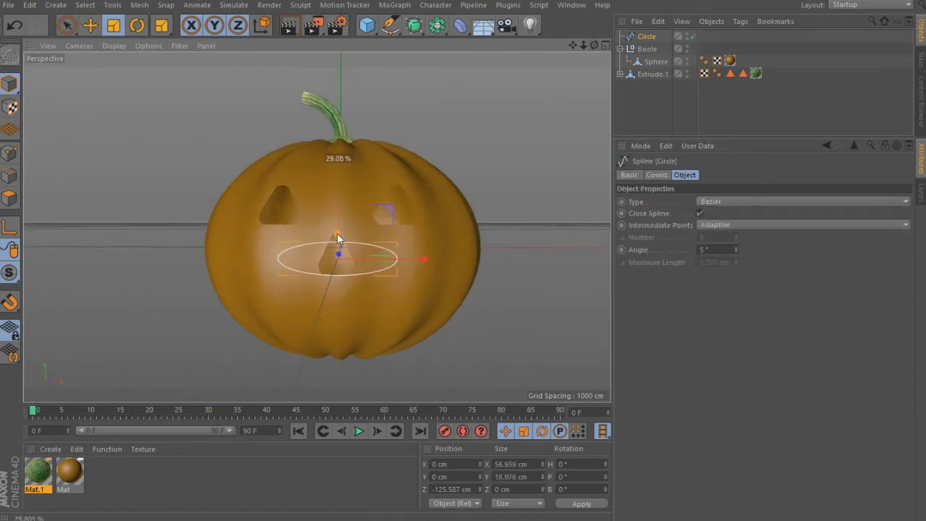
pyautogui.scroll(2, 333, 253)
pyautogui.click(11, 153)
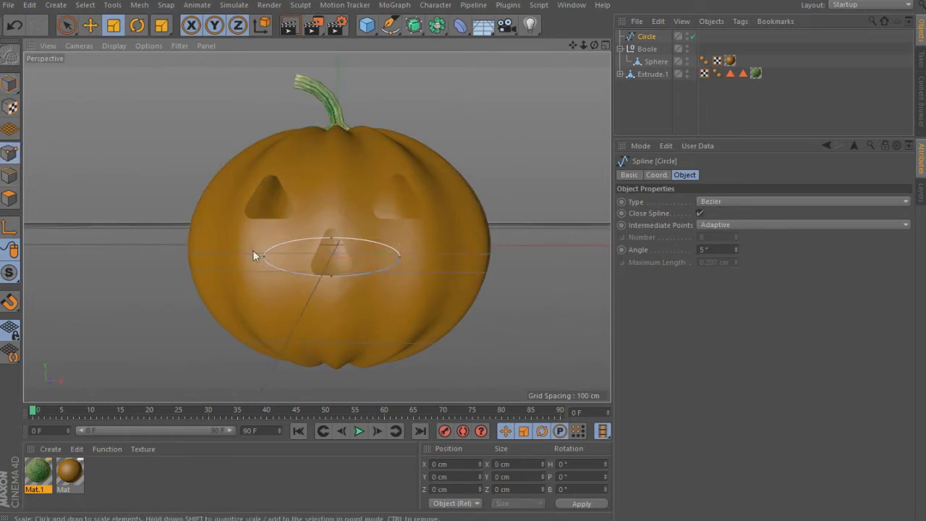
pyautogui.keyDown('shift'); pyautogui.click(402, 258); pyautogui.keyUp('shift')
pyautogui.moveTo(330, 175); pyautogui.dragTo(335, 230)
pyautogui.moveTo(330, 267); pyautogui.dragTo(332, 267)
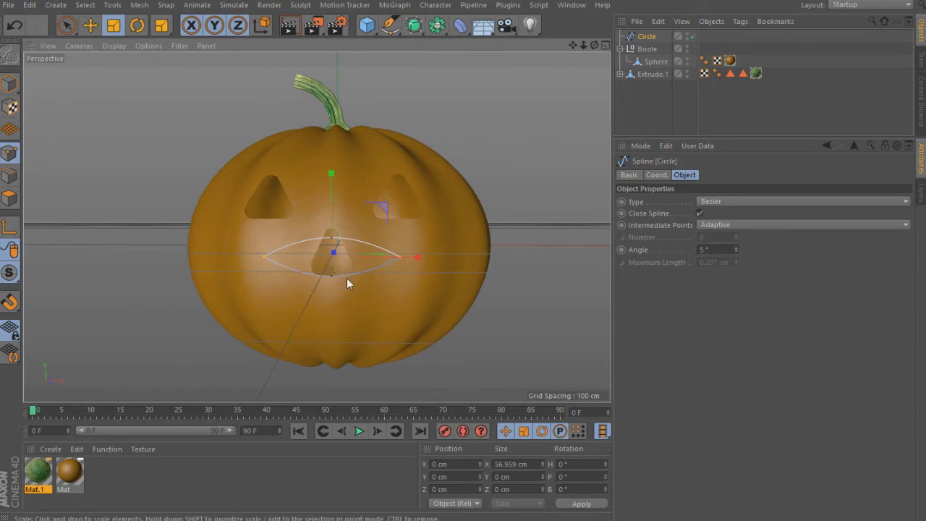
# Lower the crescent mouth outline slightly
pyautogui.scroll(2, 344, 268)
pyautogui.moveTo(546, 102)
pyautogui.keyDown('alt'); pyautogui.mouseDown()
pyautogui.moveTo(575, 49)
pyautogui.moveTo(321, 208)
pyautogui.mouseUp(); pyautogui.keyUp('alt')
pyautogui.click(91, 25)
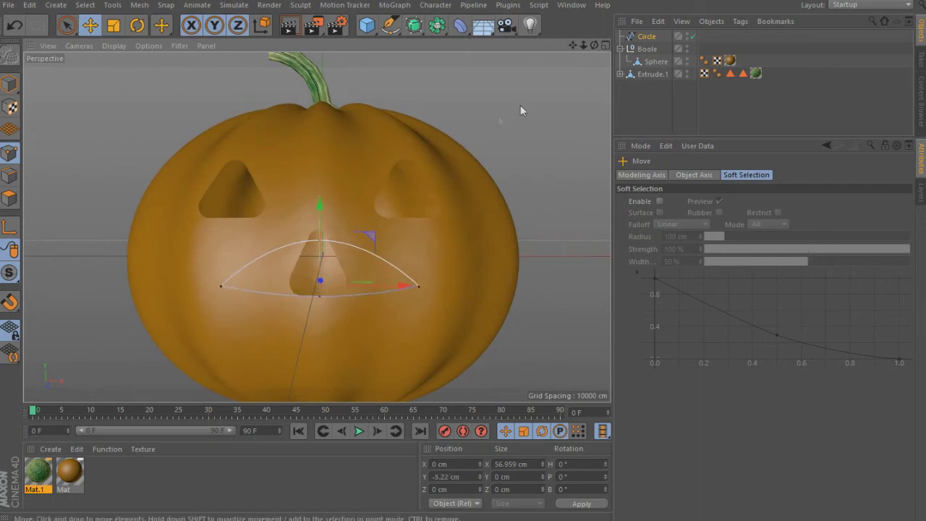
pyautogui.moveTo(598, 43); pyautogui.dragTo(550, 51)
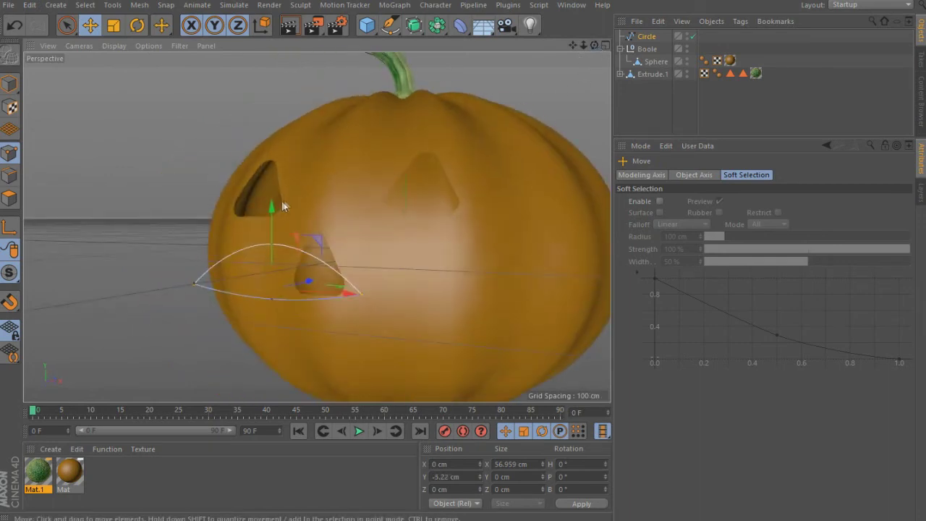
pyautogui.moveTo(272, 206); pyautogui.dragTo(276, 206)
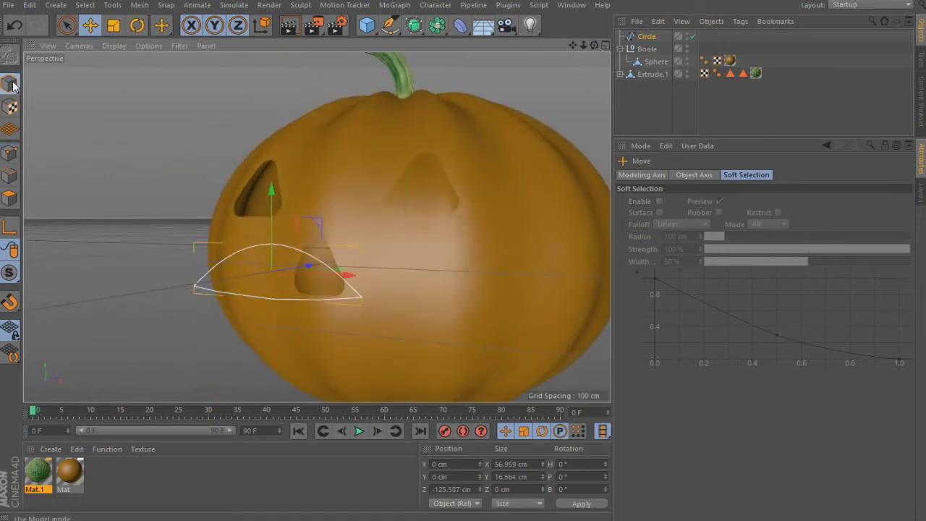
# Extrude the Circle mouth outline and push the extrusion forward along Z
pyautogui.moveTo(417, 28); pyautogui.dragTo(558, 42)
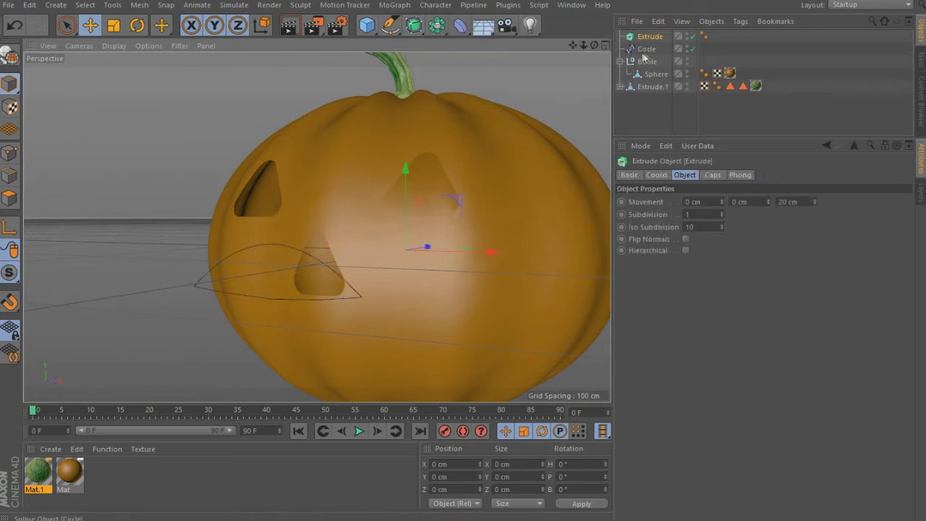
pyautogui.moveTo(649, 50); pyautogui.dragTo(651, 37)
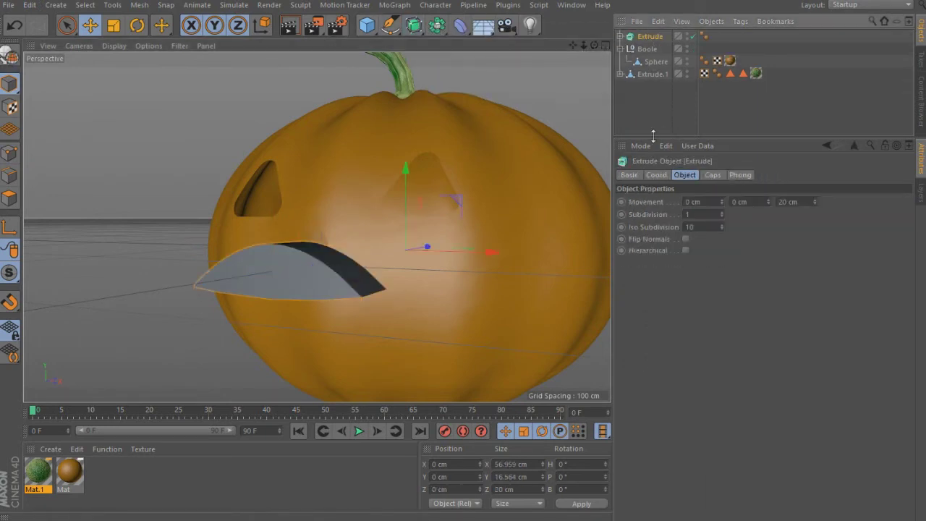
pyautogui.moveTo(595, 46); pyautogui.dragTo(470, 288)
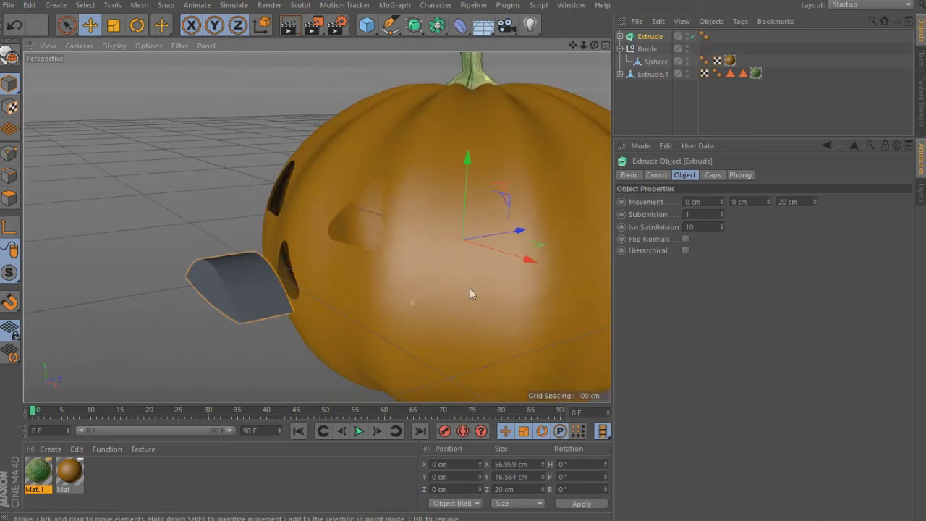
pyautogui.click(621, 49)
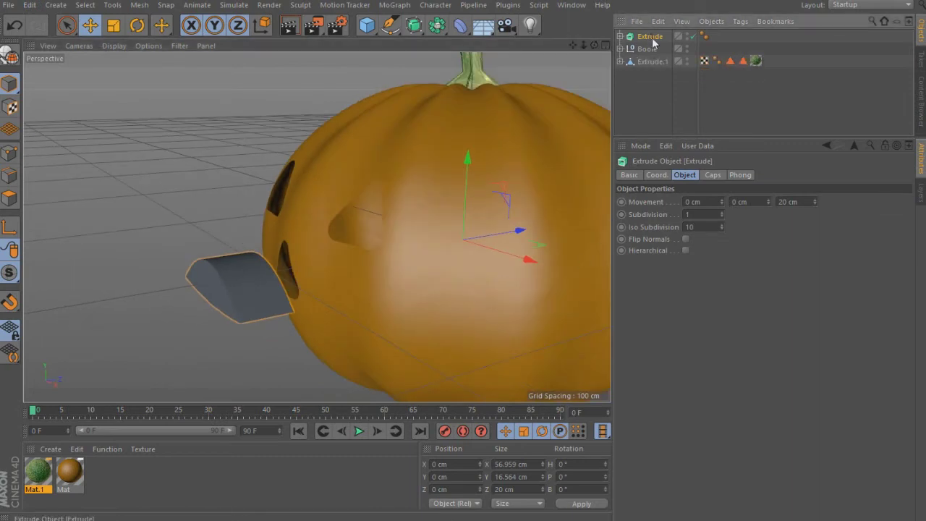
pyautogui.moveTo(517, 231); pyautogui.dragTo(558, 231)
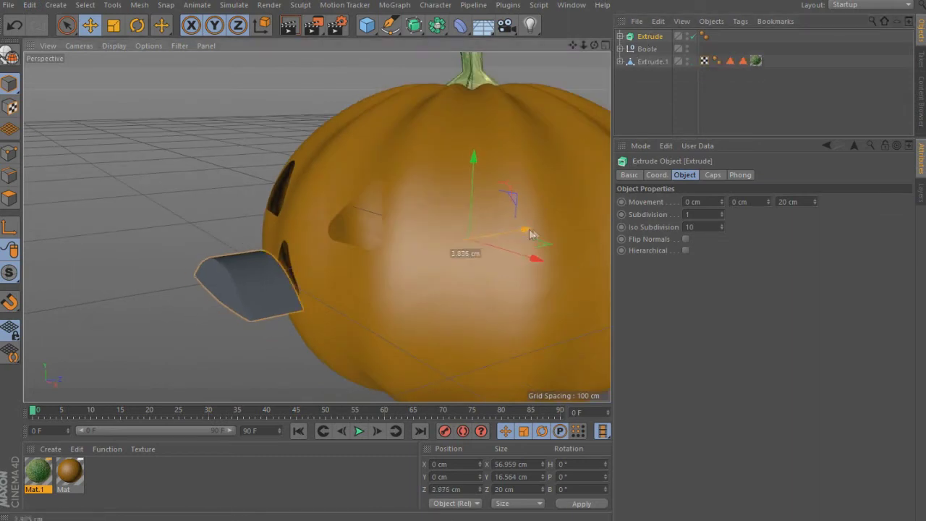
pyautogui.moveTo(594, 45)
pyautogui.mouseDown()
pyautogui.moveTo(300, 158)
pyautogui.moveTo(283, 173)
pyautogui.moveTo(277, 211)
pyautogui.mouseUp()
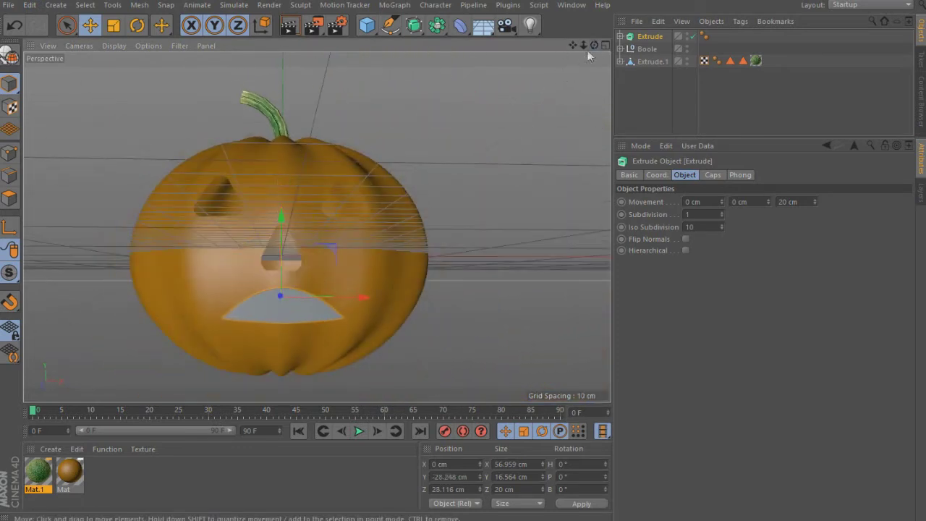
pyautogui.moveTo(589, 48); pyautogui.dragTo(295, 212)
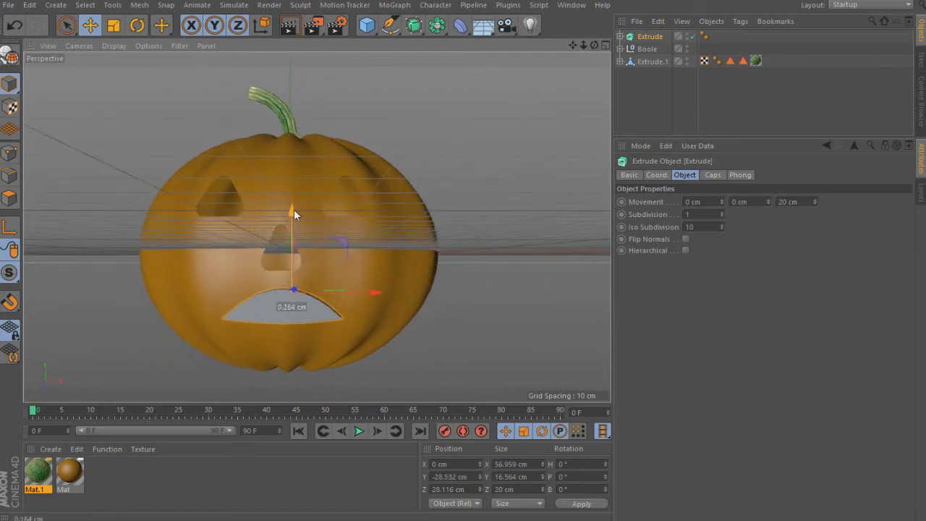
pyautogui.moveTo(594, 44); pyautogui.dragTo(317, 226)
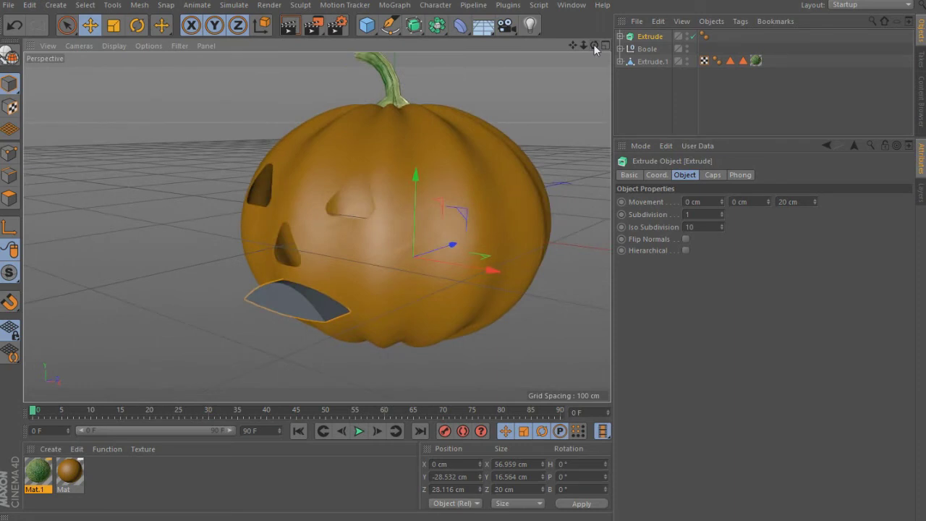
# Make the mouth extrusion editable, connect its parts into Extrude.2, and add Boole.1
pyautogui.press('c')
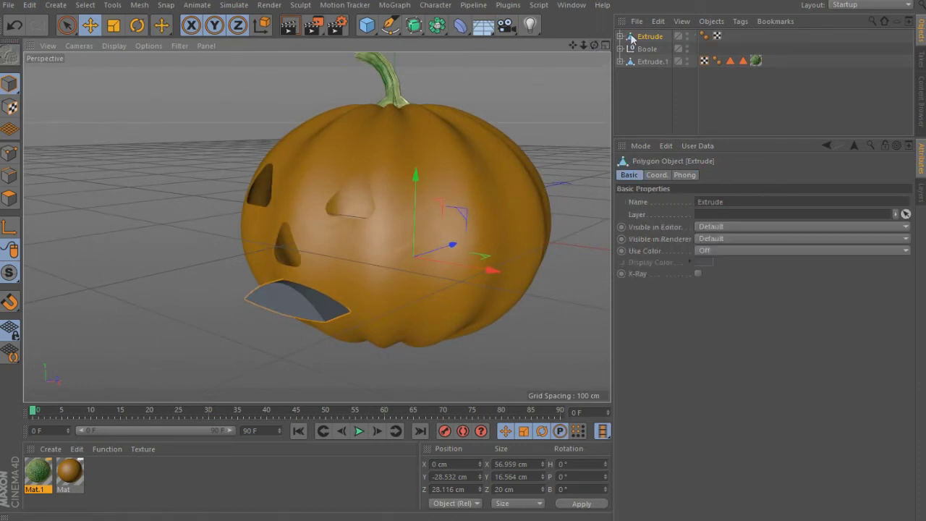
pyautogui.click(620, 37)
pyautogui.hotkey('ctrl', 'a')
pyautogui.rightClick(653, 61)
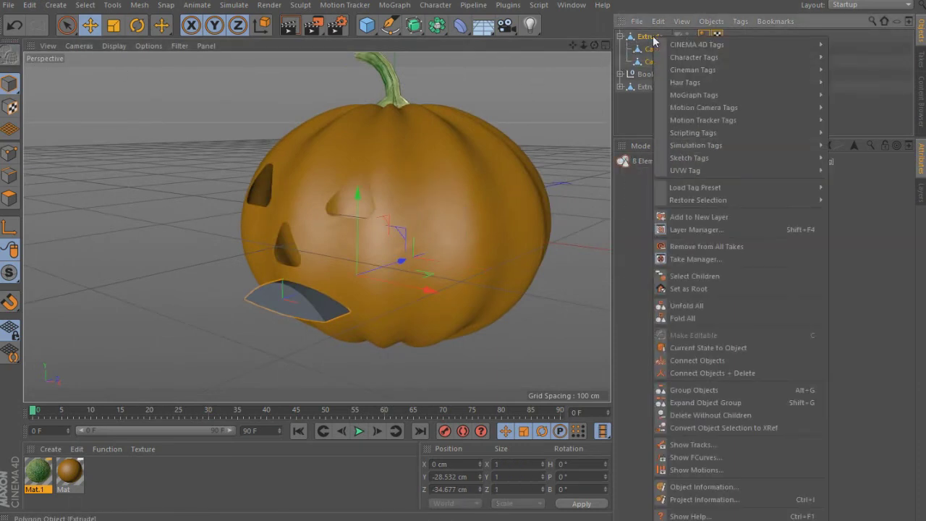
pyautogui.click(762, 372)
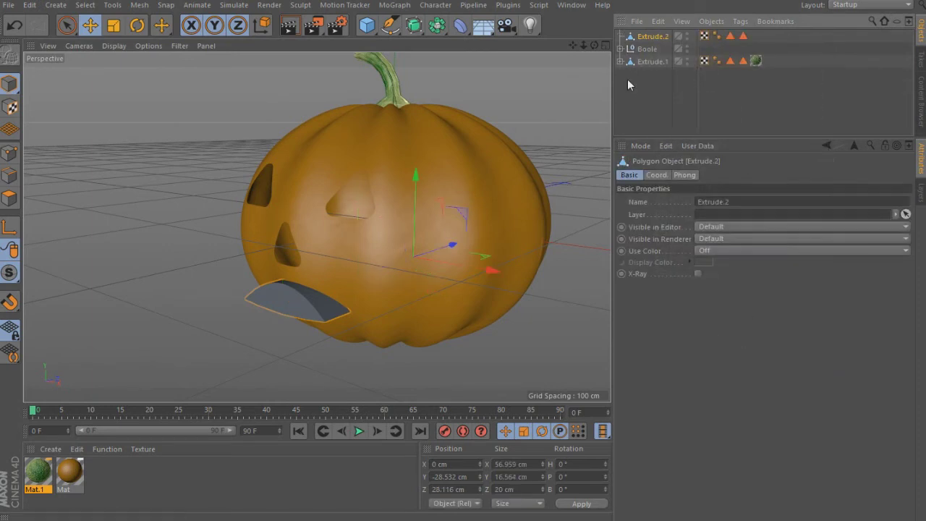
pyautogui.click(439, 34)
pyautogui.click(705, 41)
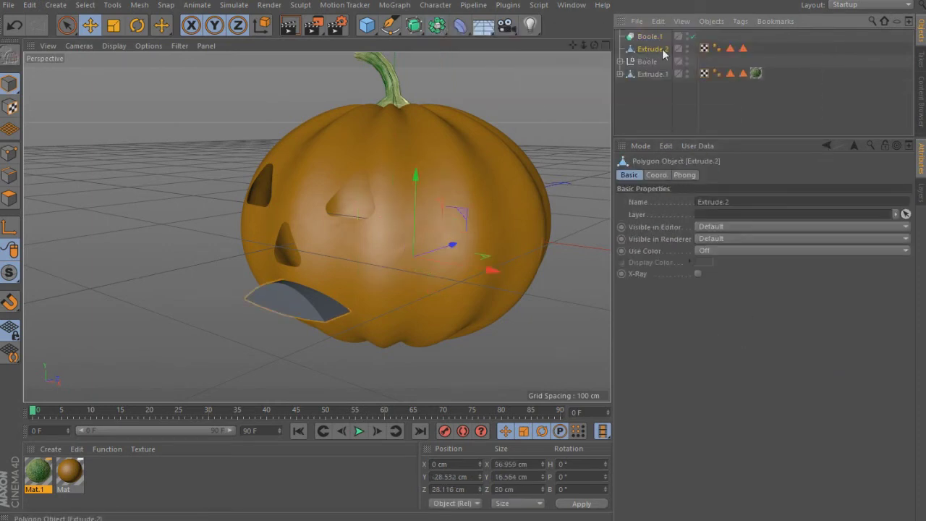
# Put Extrude.2 and the pumpkin Sphere under Boole.1 and delete the old Boole
pyautogui.moveTo(662, 50); pyautogui.dragTo(652, 36)
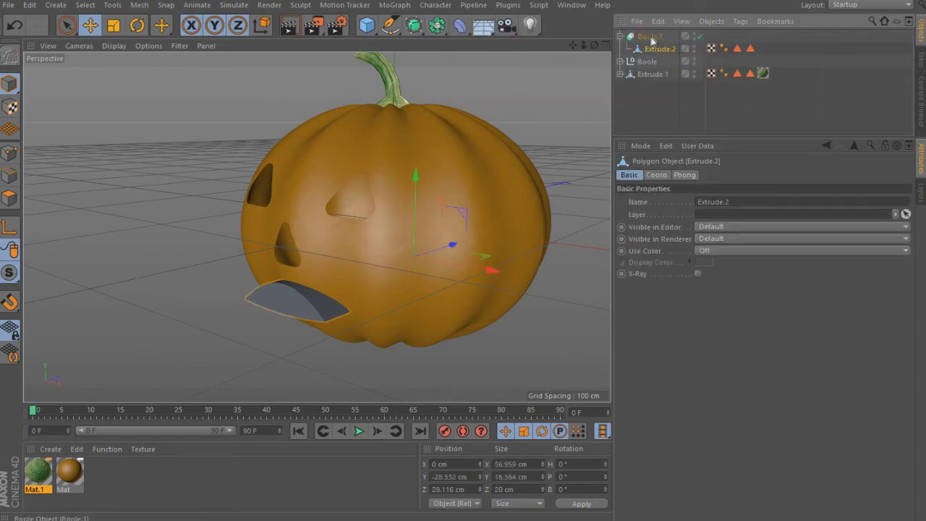
pyautogui.click(494, 162)
pyautogui.click(621, 62)
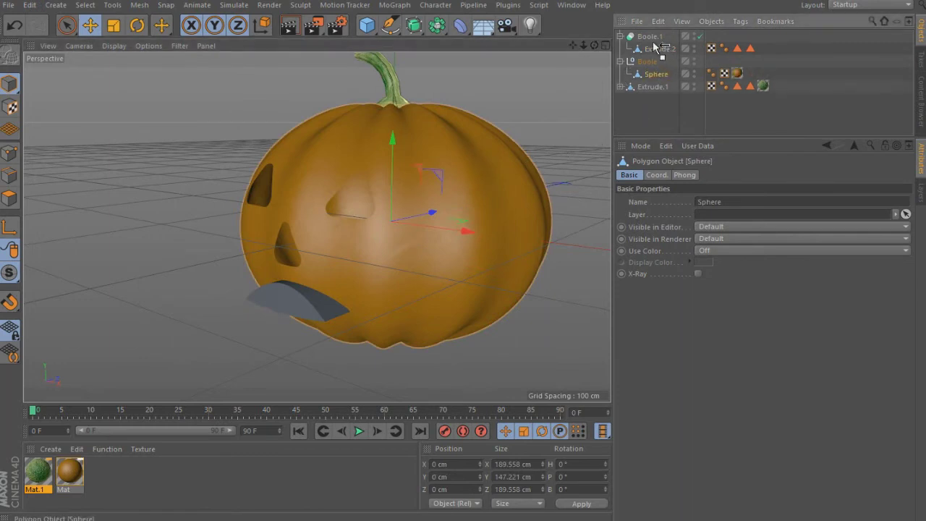
pyautogui.moveTo(655, 47); pyautogui.dragTo(655, 48)
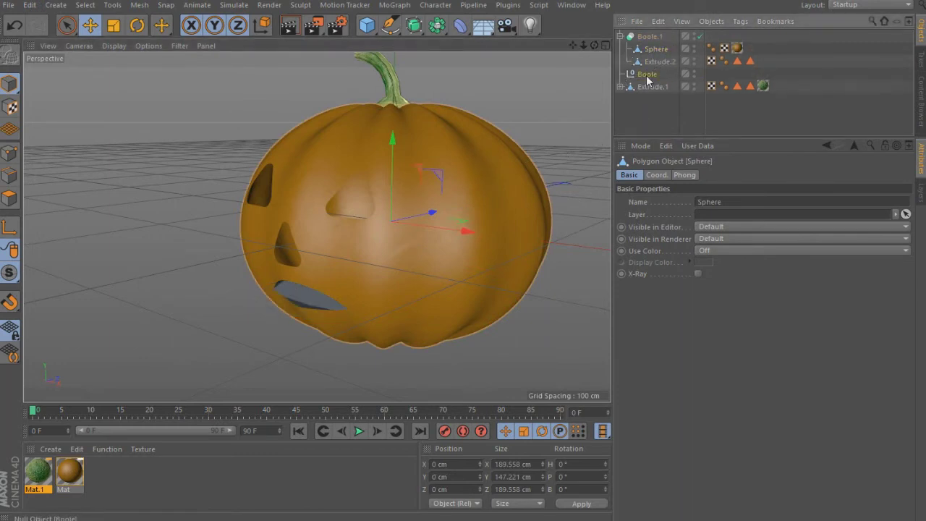
pyautogui.press('Delete')
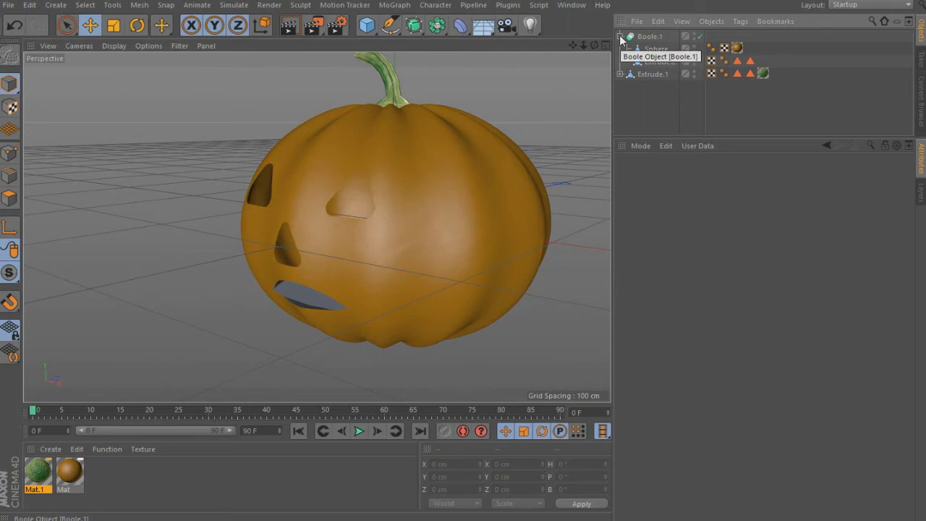
pyautogui.click(620, 36)
# Move the mouth cutter Extrude.2 deeper to Z 33.2 cm
pyautogui.keyDown('alt'); pyautogui.moveTo(316, 225); pyautogui.dragTo(316, 223); pyautogui.keyUp('alt')
pyautogui.click(621, 36)
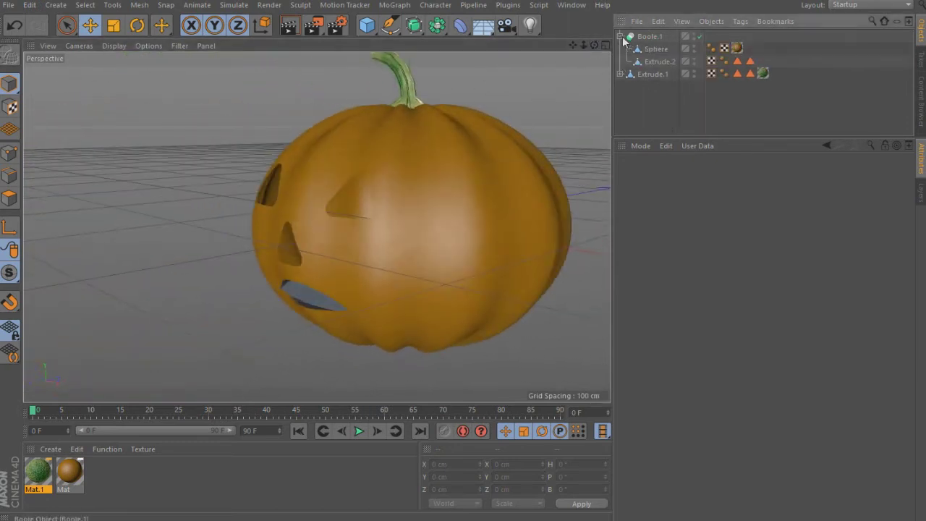
pyautogui.click(655, 48)
pyautogui.click(282, 293)
pyautogui.keyDown('alt'); pyautogui.moveTo(282, 293); pyautogui.dragTo(563, 263); pyautogui.keyUp('alt')
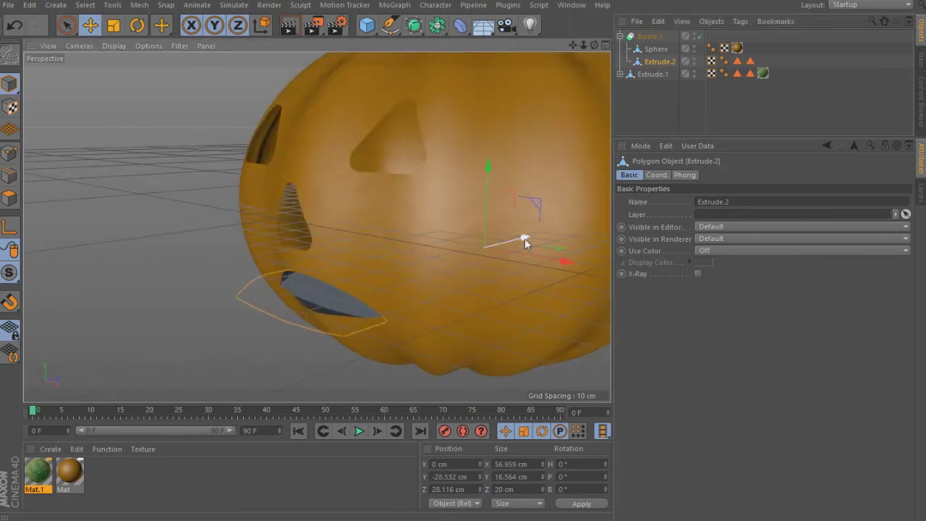
pyautogui.moveTo(525, 238); pyautogui.dragTo(528, 236)
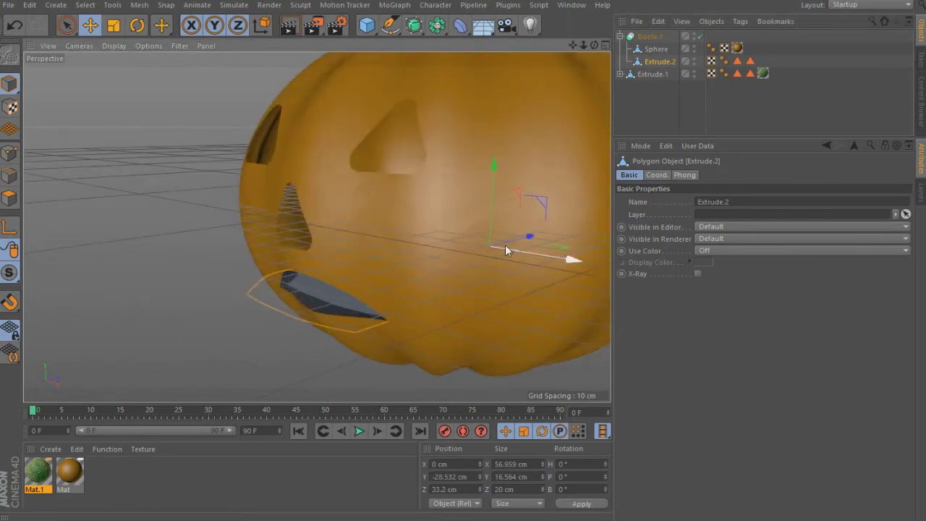
# Bake Boole.1 into editable geometry, pull the Sphere out, and delete the leftover null
pyautogui.click(620, 36)
pyautogui.click(649, 37)
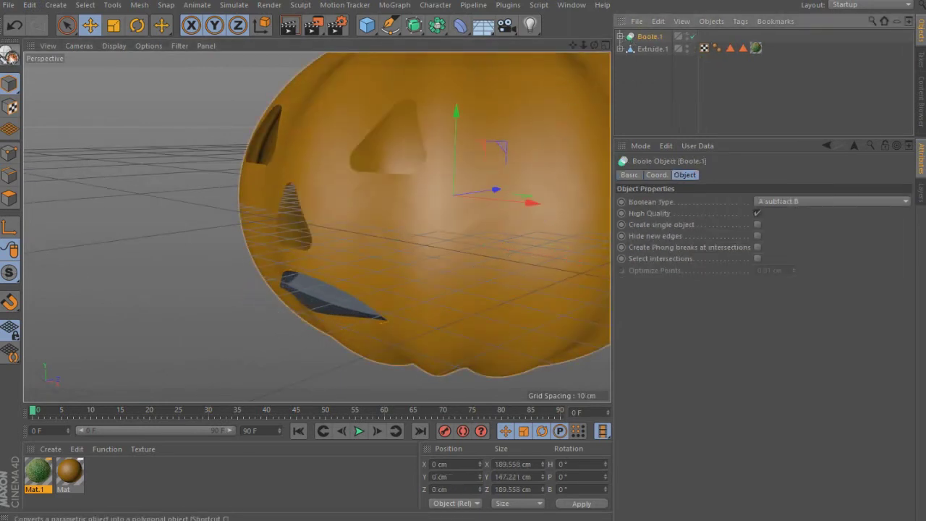
pyautogui.click(9, 56)
pyautogui.click(331, 298)
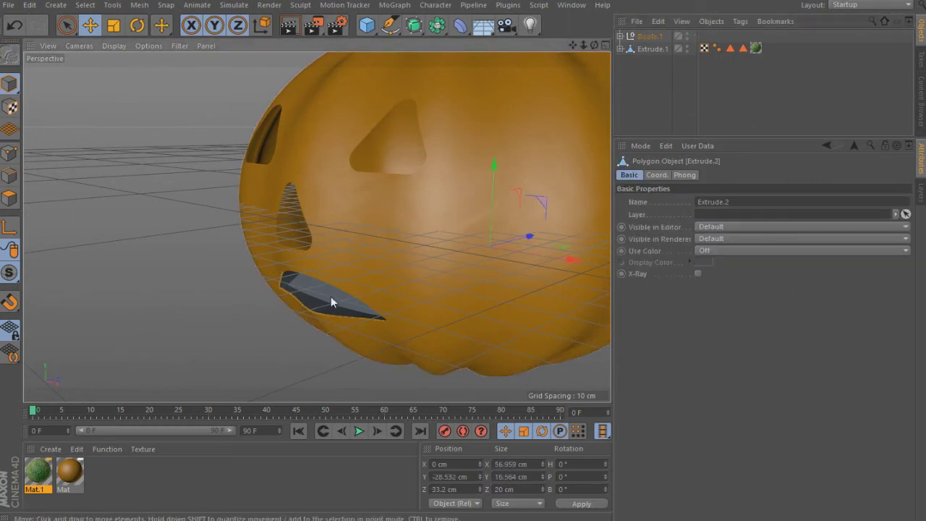
pyautogui.click(620, 36)
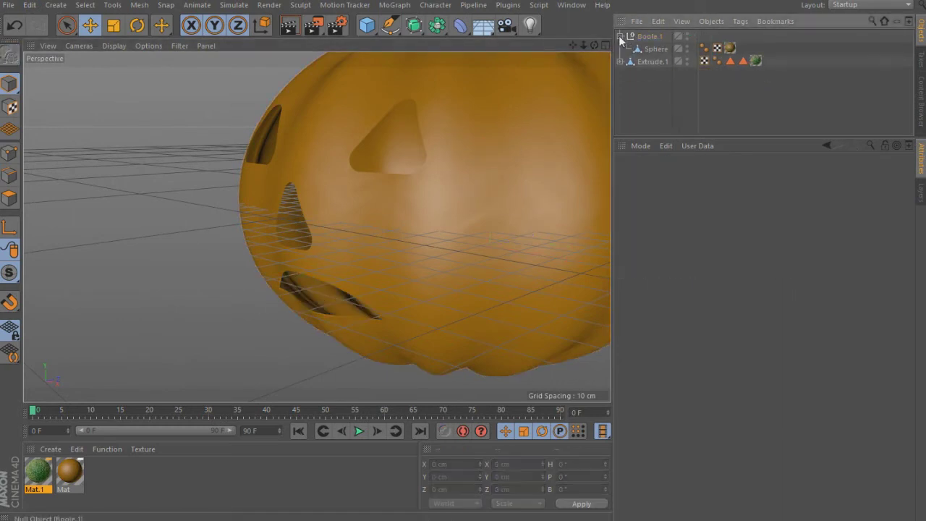
pyautogui.click(649, 36)
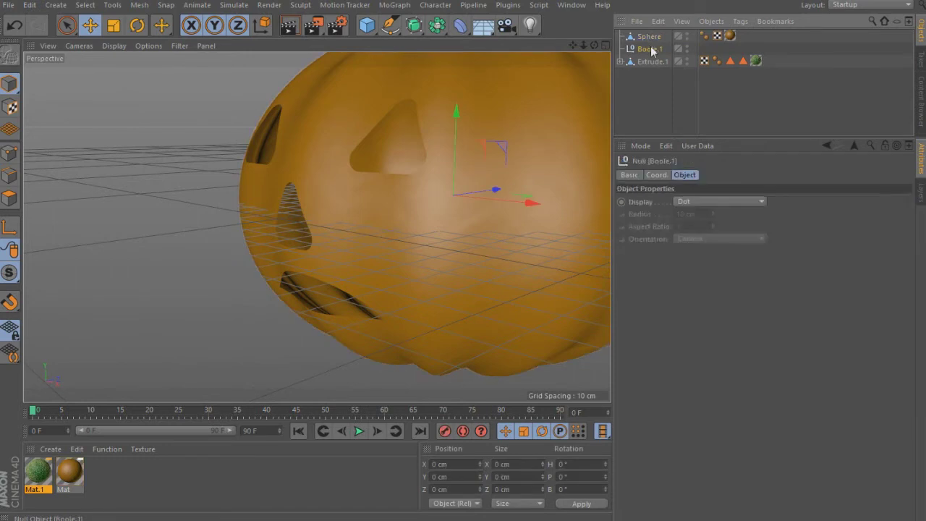
pyautogui.press('Delete')
pyautogui.moveTo(594, 45)
pyautogui.mouseDown()
pyautogui.moveTo(406, 69)
pyautogui.moveTo(404, 176)
pyautogui.mouseUp()
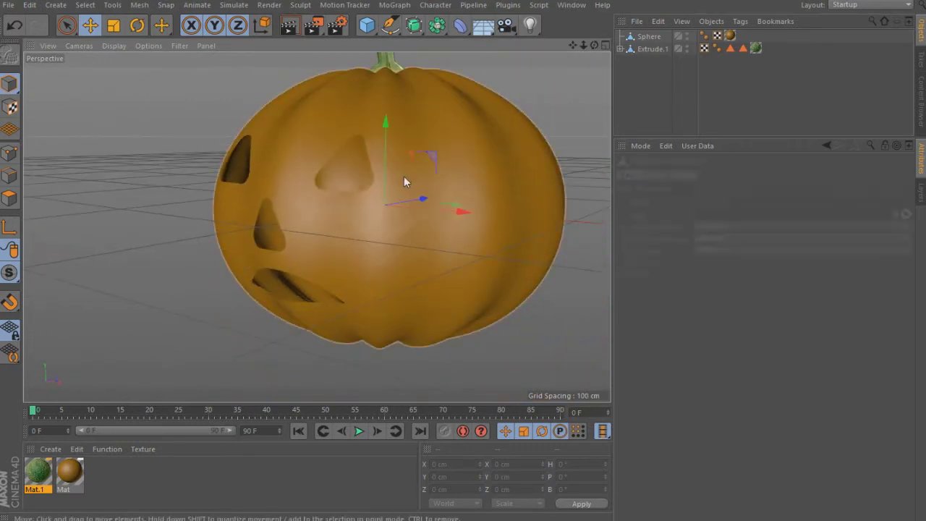
# Select the outline edges of all face holes on the pumpkin Sphere
pyautogui.click(404, 176)
pyautogui.click(10, 176)
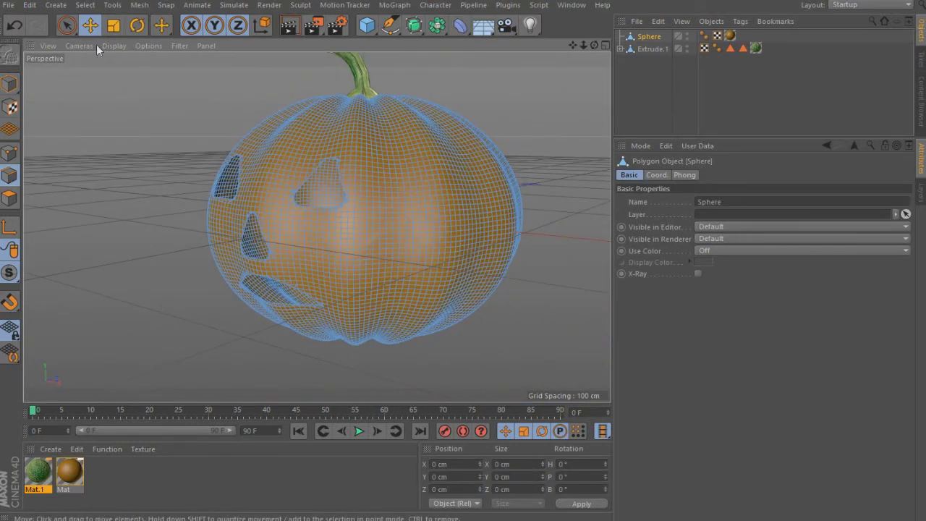
pyautogui.click(86, 5)
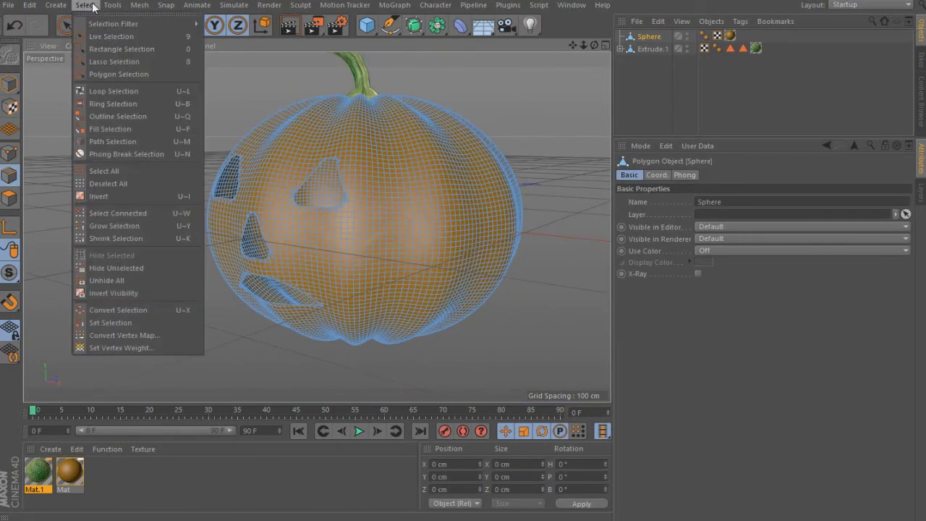
pyautogui.click(142, 117)
pyautogui.click(288, 208)
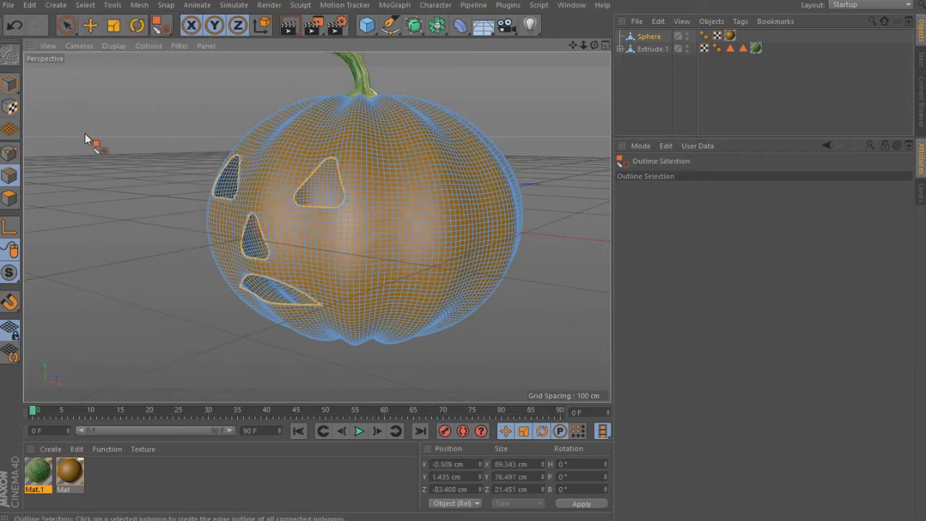
# Extrude the hole outline edges inward to give the face holes wall thickness
pyautogui.click(91, 25)
pyautogui.scroll(2, 198, 136)
pyautogui.scroll(2, 189, 285)
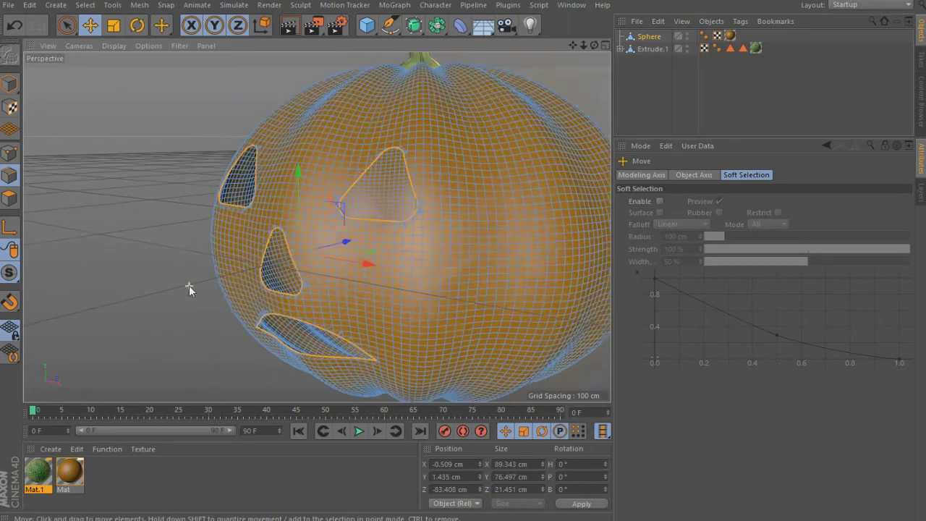
pyautogui.scroll(1, 189, 286)
pyautogui.rightClick(518, 160)
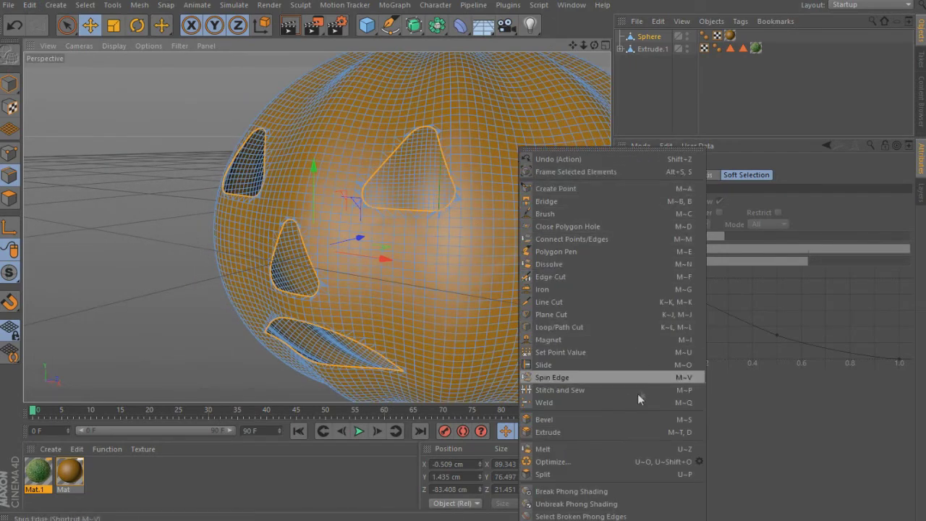
pyautogui.click(578, 432)
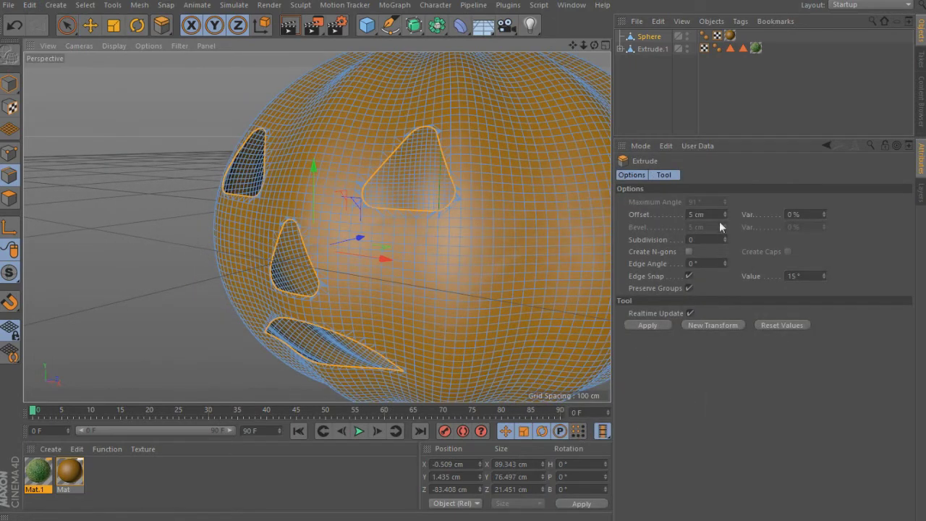
pyautogui.doubleClick(696, 214)
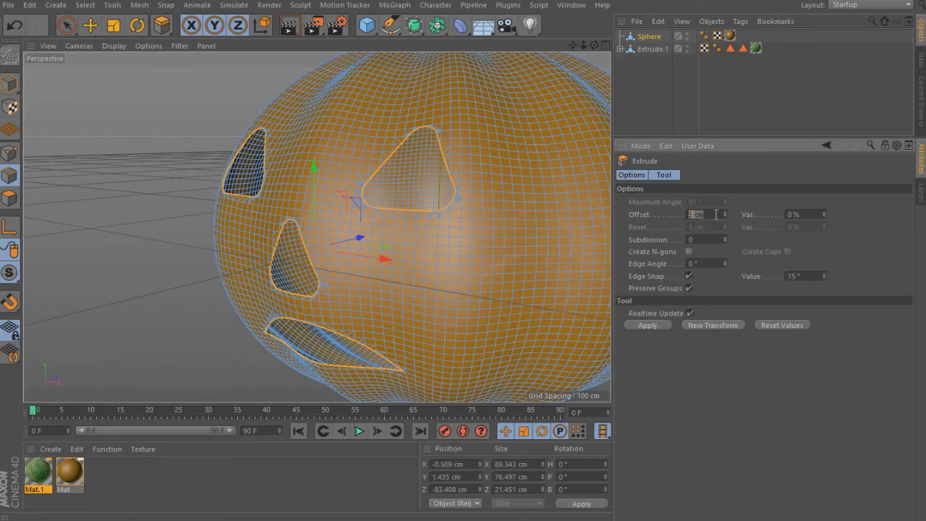
pyautogui.write('0')
pyautogui.moveTo(592, 43)
pyautogui.mouseDown()
pyautogui.moveTo(410, 238)
pyautogui.moveTo(426, 239)
pyautogui.mouseUp()
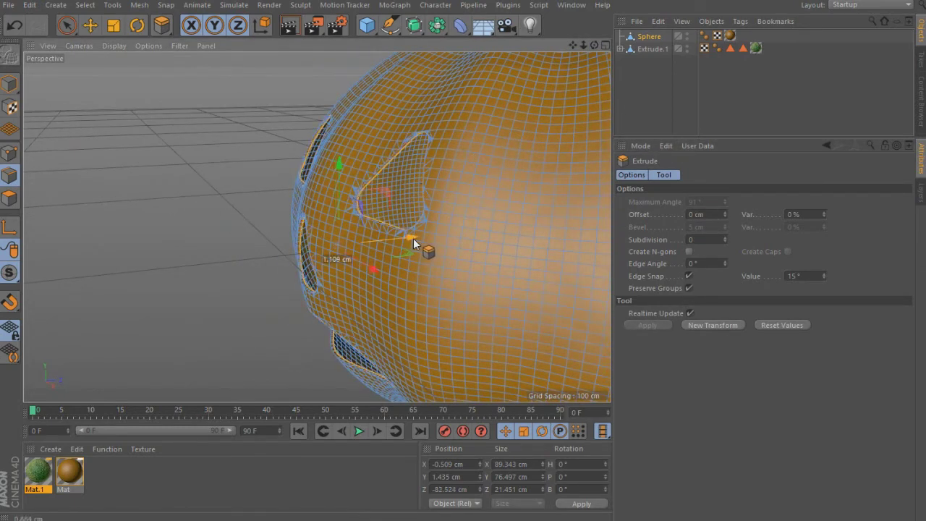
pyautogui.moveTo(590, 60); pyautogui.dragTo(467, 200)
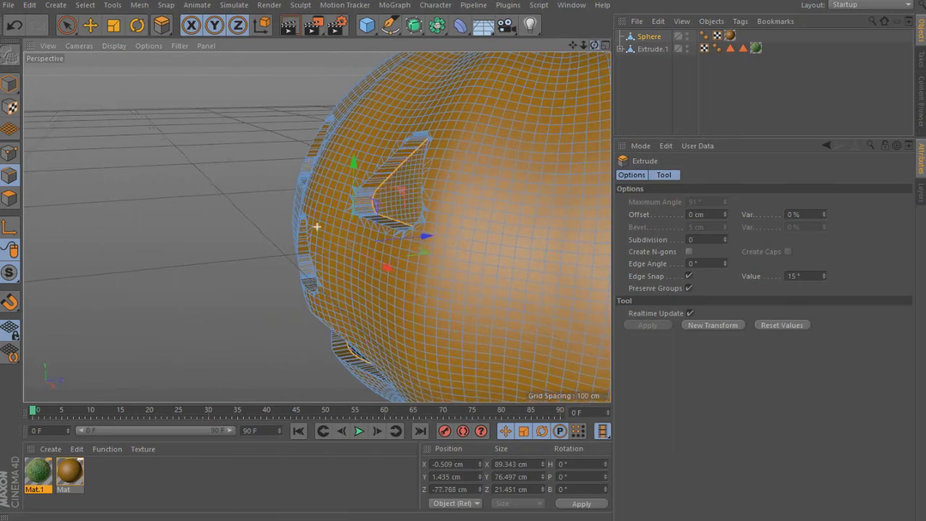
pyautogui.moveTo(448, 242); pyautogui.dragTo(452, 236)
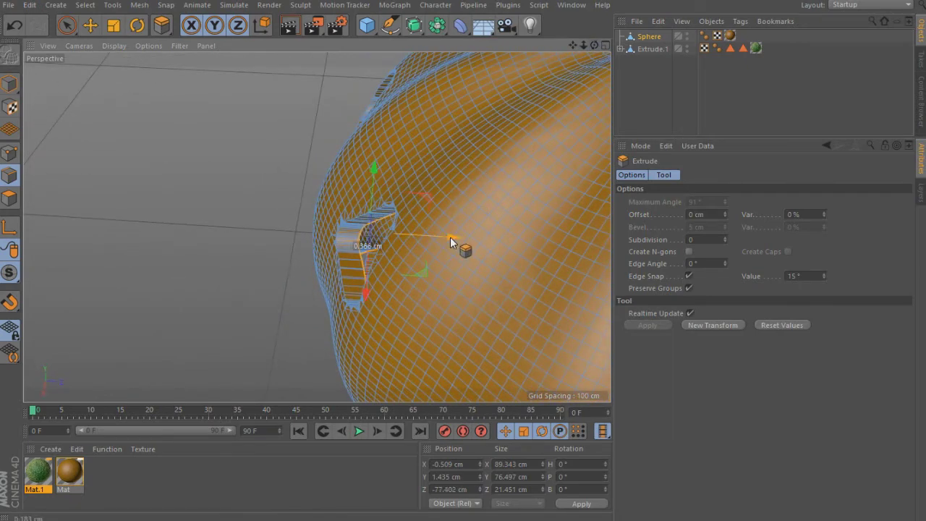
# Return to object mode and orbit to face the pumpkin's front
pyautogui.moveTo(593, 45); pyautogui.dragTo(316, 227)
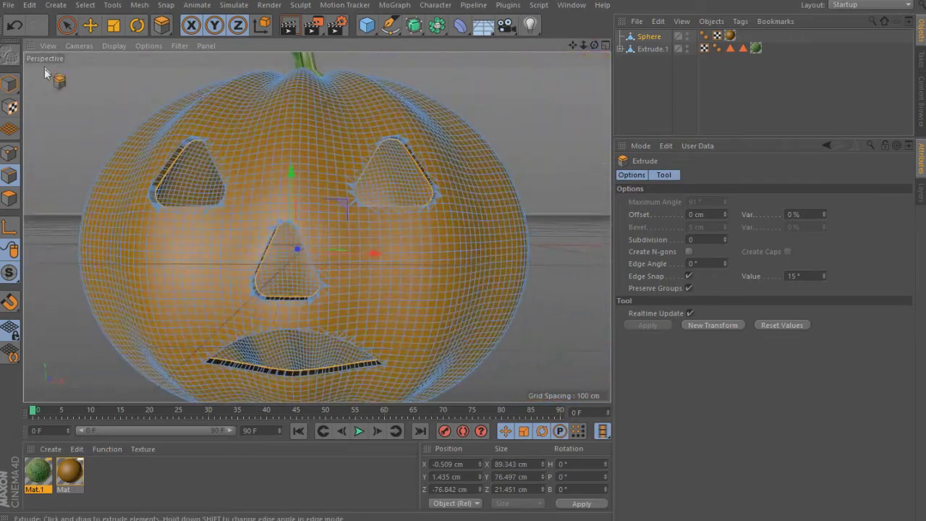
pyautogui.click(10, 83)
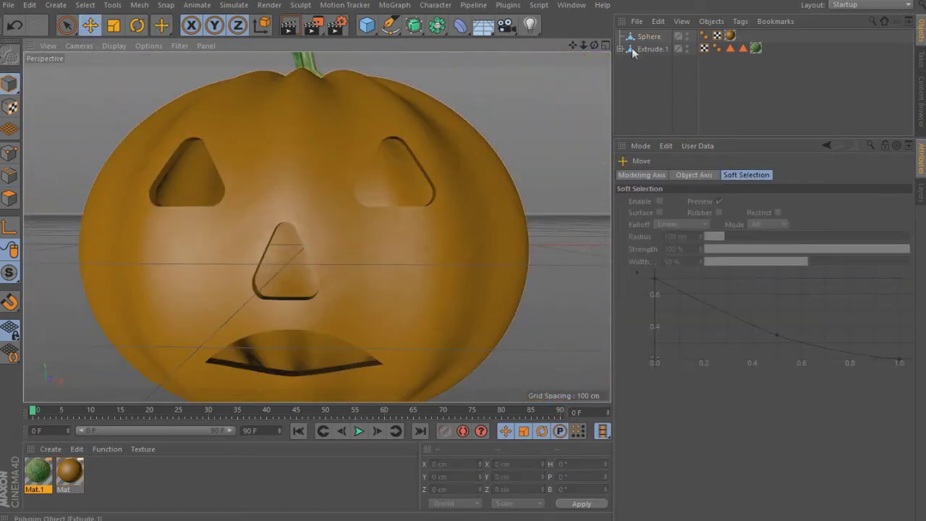
pyautogui.moveTo(596, 45)
pyautogui.mouseDown()
pyautogui.moveTo(317, 227)
pyautogui.moveTo(570, 63)
pyautogui.mouseUp()
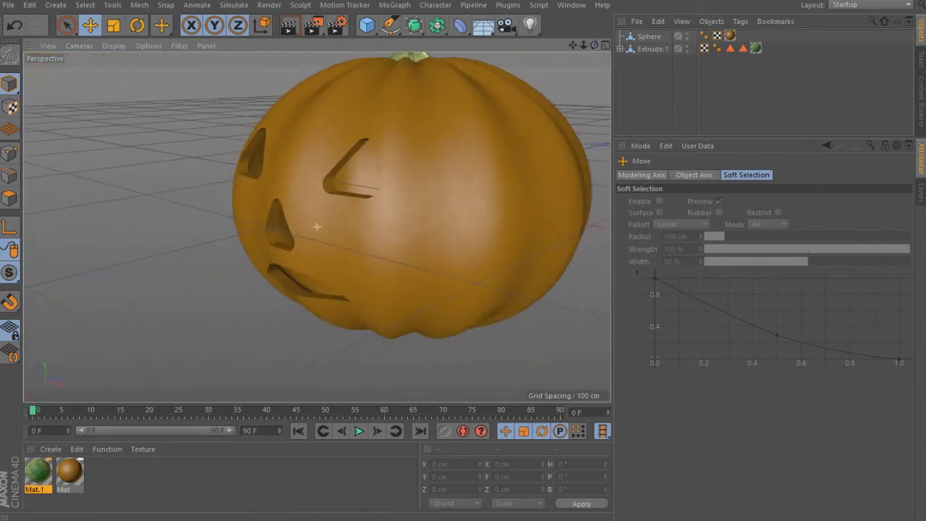
pyautogui.moveTo(317, 227); pyautogui.dragTo(583, 49)
# Add a new cube and shrink it to 8 cm on every side
pyautogui.click(367, 26)
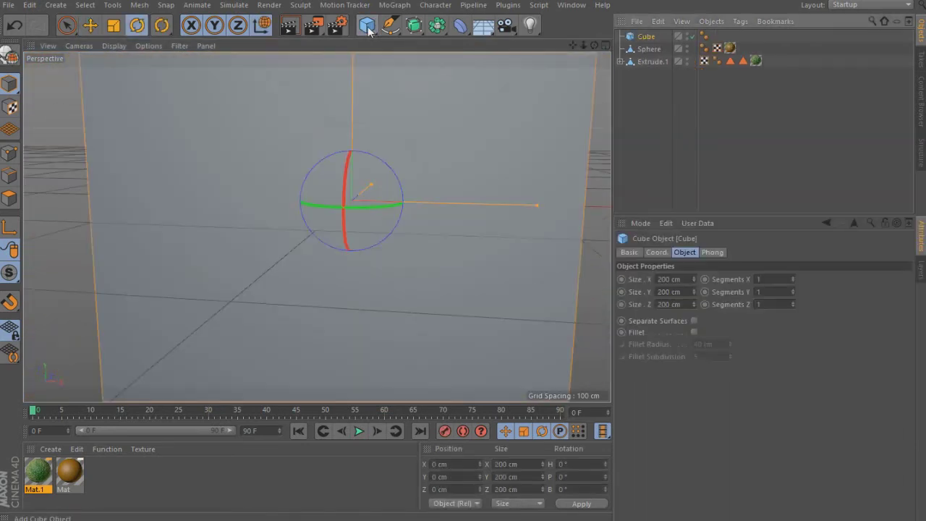
pyautogui.press('r')
pyautogui.press('e')
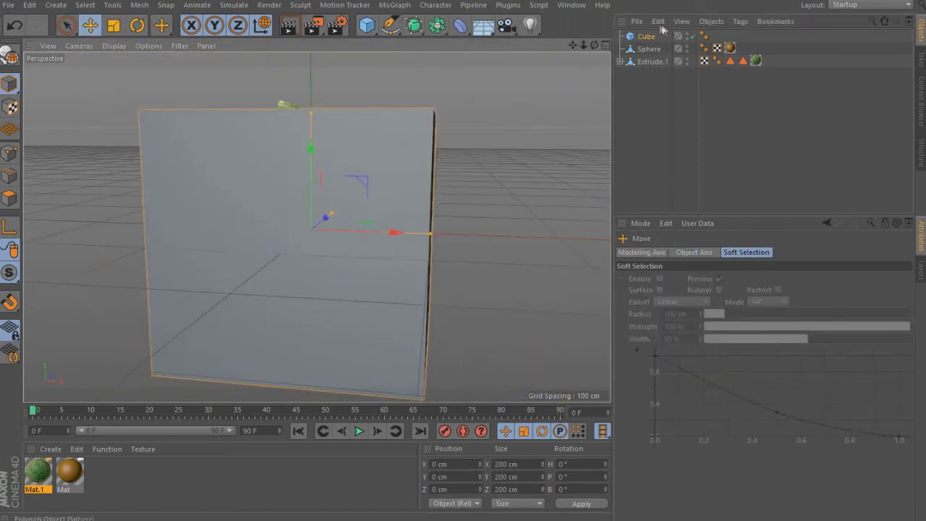
pyautogui.click(652, 36)
pyautogui.click(532, 464)
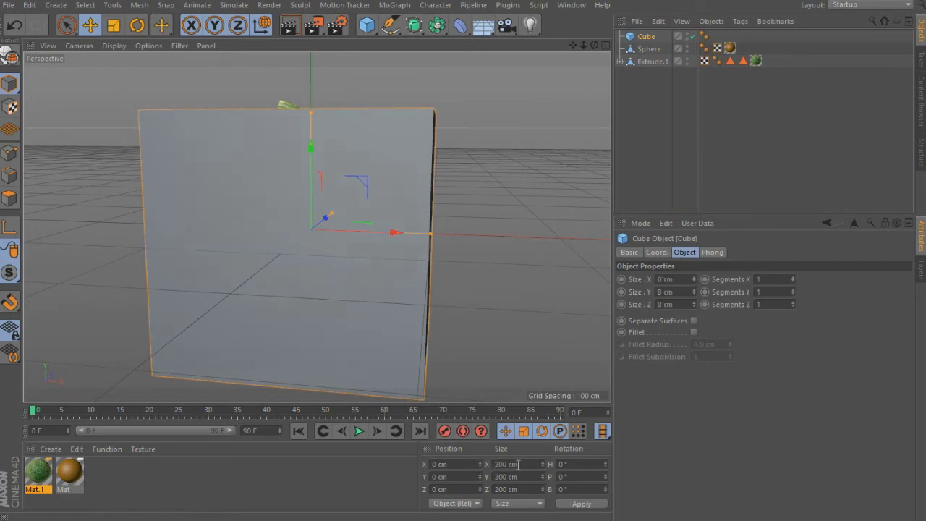
pyautogui.press('Return')
# Move the 8 cm cube down into the left corner of the pumpkin's mouth
pyautogui.keyDown('alt'); pyautogui.moveTo(507, 144); pyautogui.dragTo(385, 194); pyautogui.keyUp('alt')
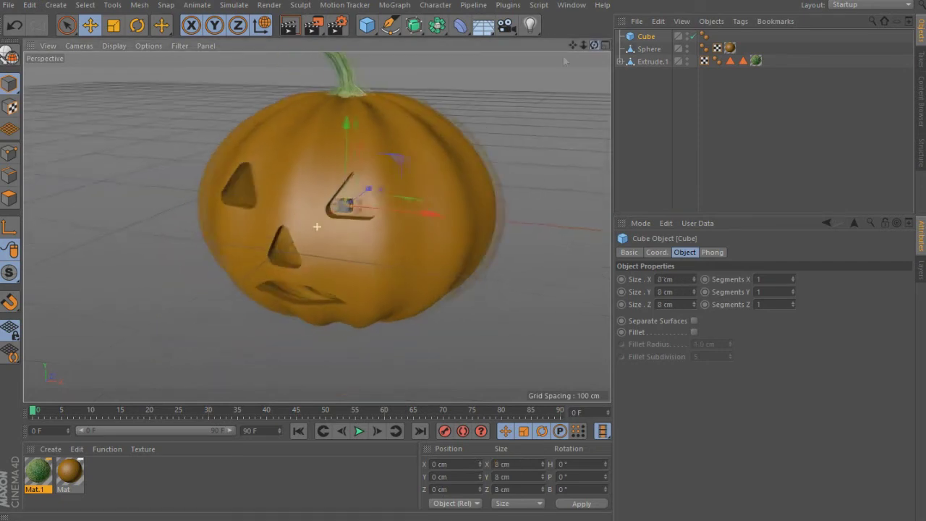
pyautogui.moveTo(281, 187); pyautogui.dragTo(285, 239)
pyautogui.scroll(5, 285, 300)
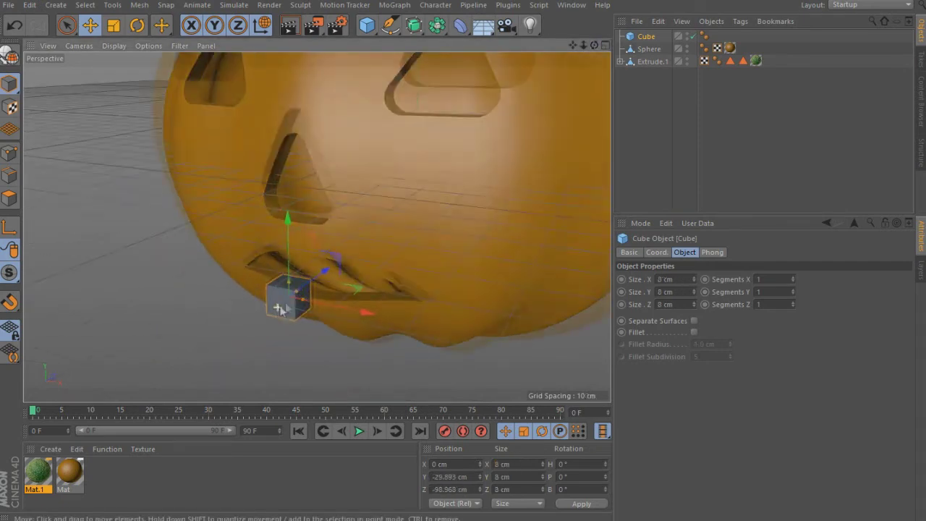
pyautogui.scroll(5, 348, 258)
pyautogui.moveTo(348, 258)
pyautogui.mouseDown()
pyautogui.moveTo(369, 269)
pyautogui.moveTo(316, 224)
pyautogui.mouseUp()
pyautogui.scroll(5, 364, 268)
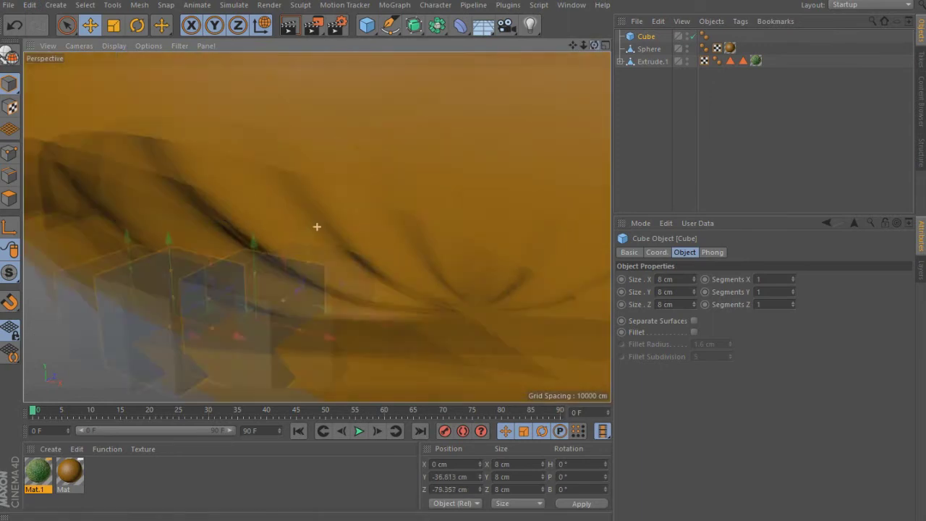
pyautogui.scroll(3, 317, 223)
pyautogui.scroll(5, 317, 226)
pyautogui.press('o')
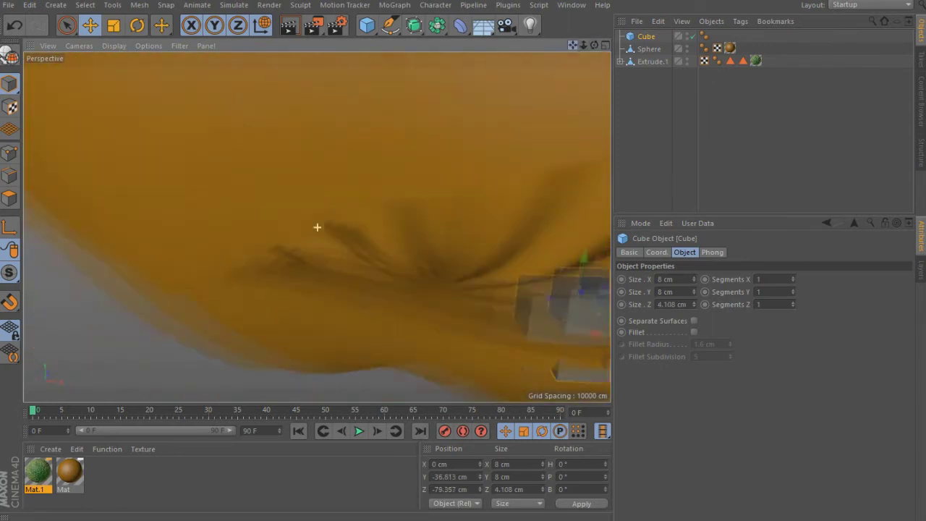
# Narrow the cube to 4 cm wide and seat it on the mouth's bottom edge
pyautogui.moveTo(426, 317); pyautogui.dragTo(414, 323)
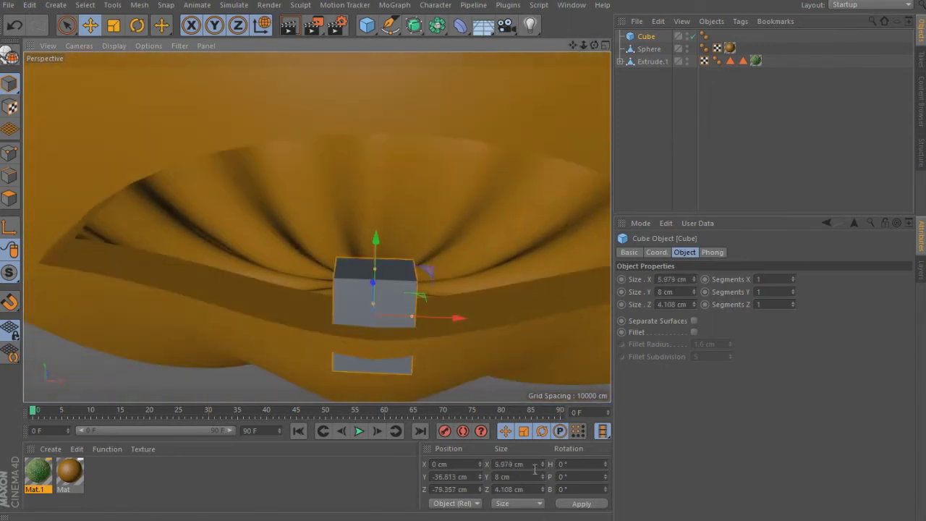
pyautogui.click(658, 279)
pyautogui.write('4')
pyautogui.press('Return')
pyautogui.write('4')
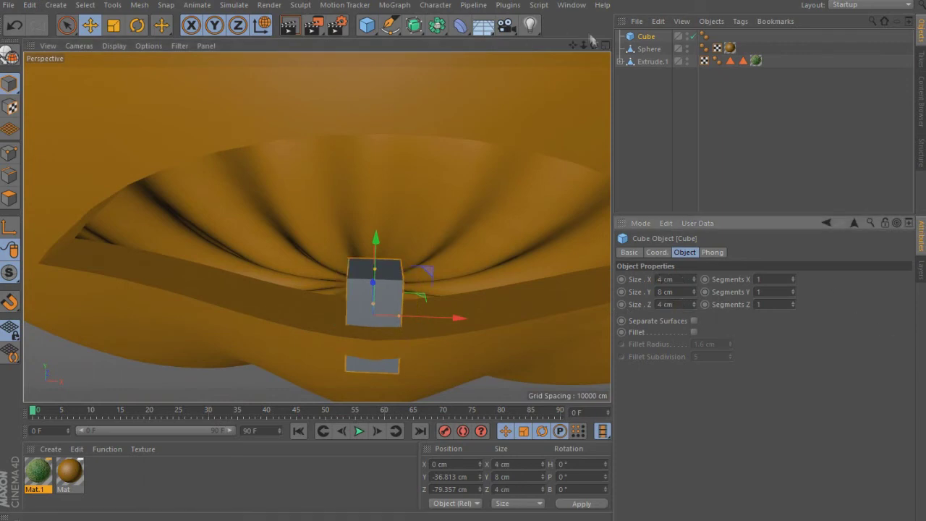
pyautogui.moveTo(594, 45)
pyautogui.mouseDown()
pyautogui.moveTo(364, 215)
pyautogui.moveTo(193, 244)
pyautogui.mouseUp()
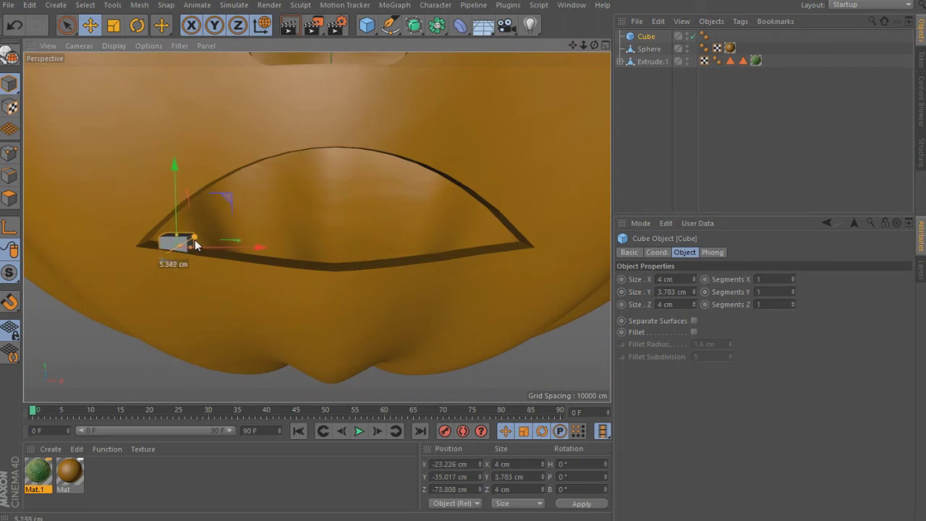
pyautogui.moveTo(183, 194); pyautogui.dragTo(196, 230)
# Ctrl-drag a copy of the block along X toward the mouth's right corner
pyautogui.scroll(5, 185, 210)
pyautogui.scroll(-2, 279, 234)
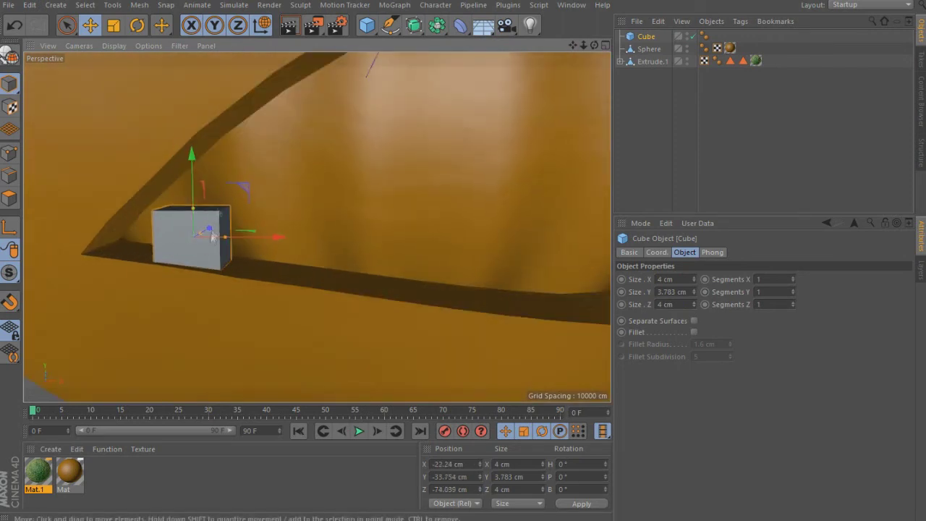
pyautogui.scroll(-2, 284, 241)
pyautogui.scroll(-2, 285, 242)
pyautogui.moveTo(285, 241)
pyautogui.keyDown('ctrl'); pyautogui.mouseDown()
pyautogui.moveTo(375, 257)
pyautogui.moveTo(537, 257)
pyautogui.mouseUp(); pyautogui.keyUp('ctrl')
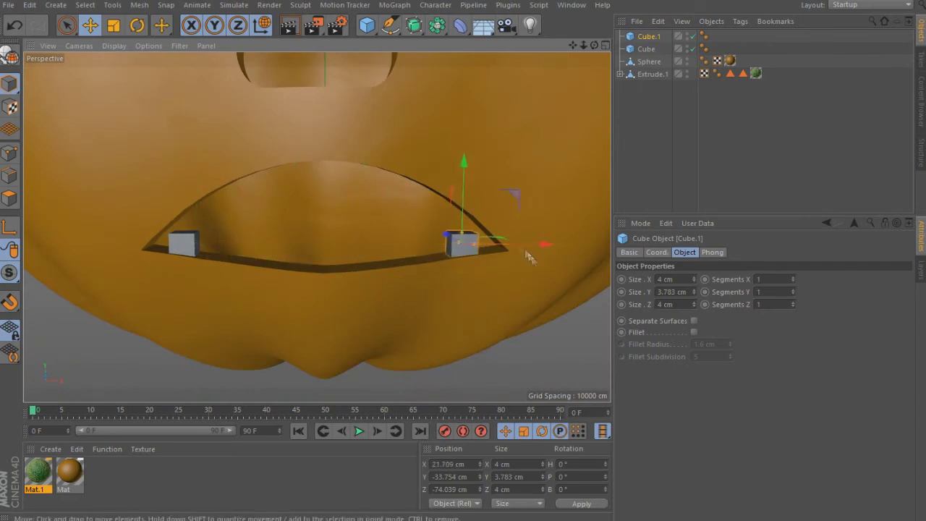
# Place the copy at the right corner and add a taller, slightly raised middle block
pyautogui.click(182, 244)
pyautogui.keyDown('ctrl'); pyautogui.moveTo(224, 245); pyautogui.dragTo(391, 259); pyautogui.keyUp('ctrl')
pyautogui.scroll(5, 392, 259)
pyautogui.moveTo(321, 226)
pyautogui.mouseDown()
pyautogui.moveTo(320, 200)
pyautogui.moveTo(379, 238)
pyautogui.moveTo(334, 269)
pyautogui.mouseUp()
pyautogui.moveTo(286, 194); pyautogui.dragTo(290, 197)
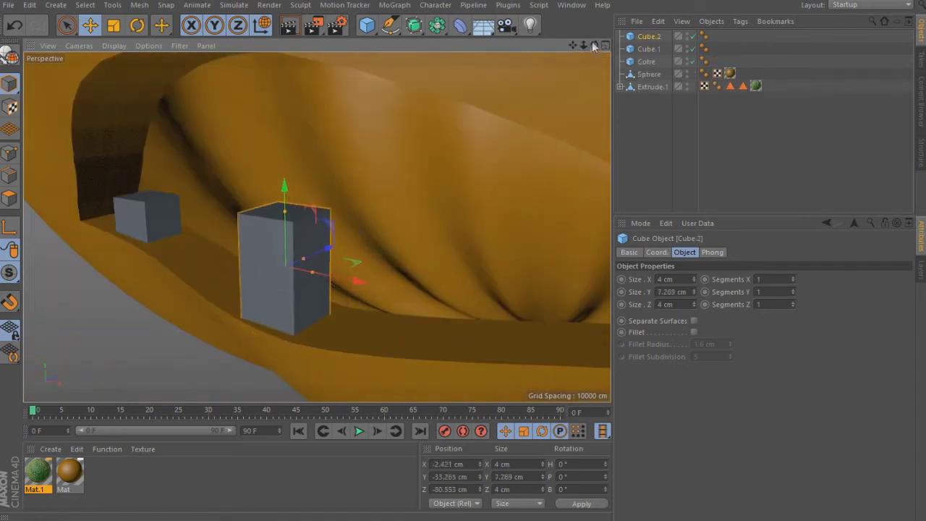
pyautogui.moveTo(594, 46); pyautogui.dragTo(301, 234)
pyautogui.scroll(-3, 301, 234)
# Copy another block sideways and adjust the middle block's horizontal position
pyautogui.moveTo(391, 243)
pyautogui.keyDown('ctrl'); pyautogui.mouseDown()
pyautogui.moveTo(469, 251)
pyautogui.moveTo(490, 242)
pyautogui.mouseUp(); pyautogui.keyUp('ctrl')
pyautogui.click(293, 246)
pyautogui.moveTo(382, 243)
pyautogui.mouseDown()
pyautogui.moveTo(490, 241)
pyautogui.moveTo(373, 244)
pyautogui.moveTo(453, 243)
pyautogui.mouseUp()
pyautogui.click(399, 243)
pyautogui.scroll(5, 317, 227)
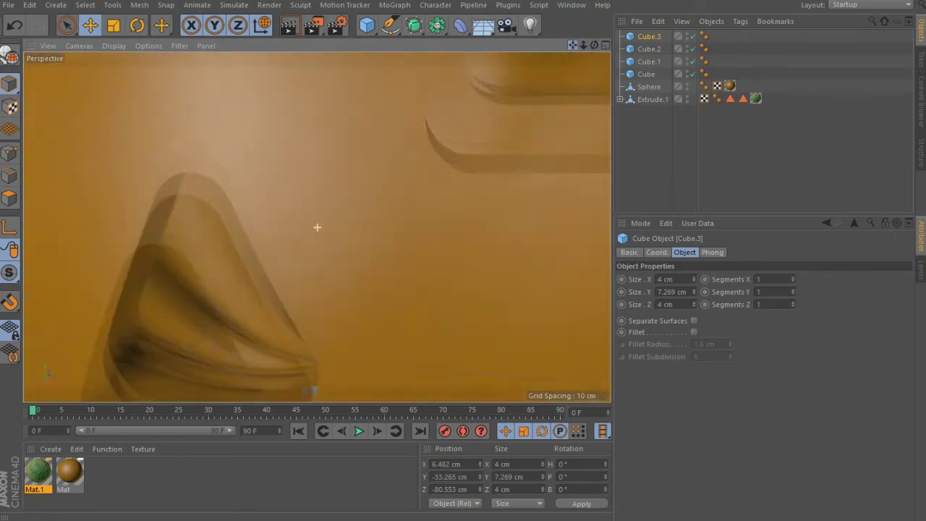
pyautogui.scroll(-5, 317, 227)
pyautogui.click(206, 253)
pyautogui.scroll(2, 230, 248)
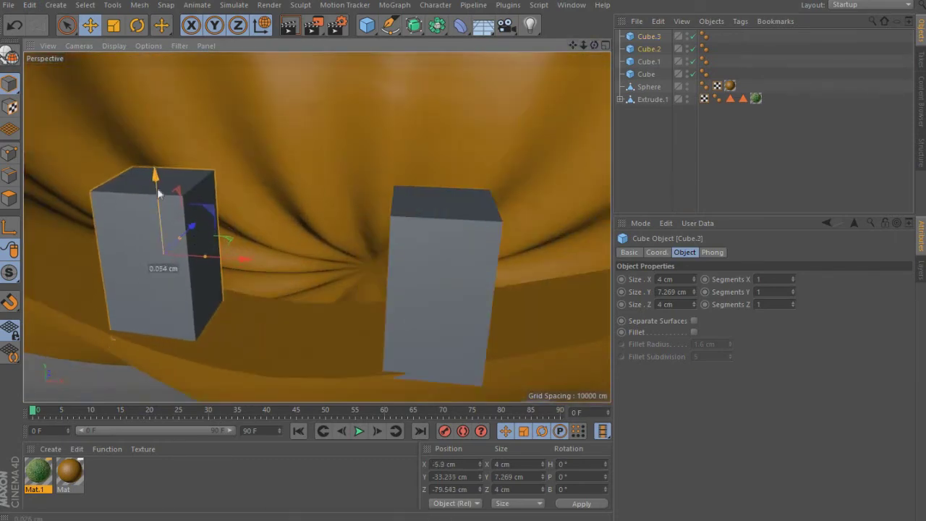
pyautogui.click(437, 261)
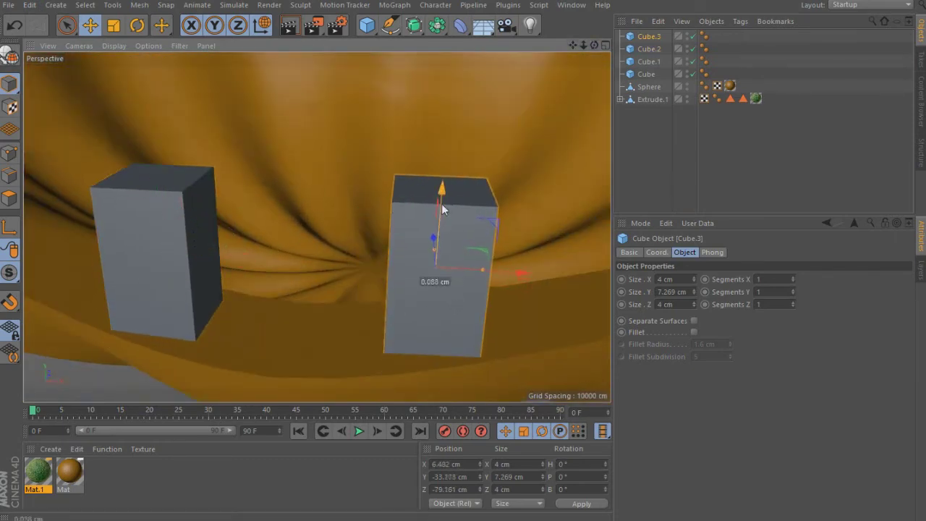
pyautogui.scroll(-5, 444, 209)
# Duplicate a sixth block into a new spot and move it forward in depth
pyautogui.keyDown('alt'); pyautogui.moveTo(444, 209); pyautogui.dragTo(376, 253); pyautogui.keyUp('alt')
pyautogui.keyDown('ctrl'); pyautogui.moveTo(467, 255); pyautogui.dragTo(308, 255); pyautogui.keyUp('ctrl')
pyautogui.scroll(3, 238, 259)
pyautogui.moveTo(237, 254)
pyautogui.mouseDown()
pyautogui.moveTo(329, 264)
pyautogui.moveTo(533, 258)
pyautogui.moveTo(382, 239)
pyautogui.moveTo(431, 246)
pyautogui.moveTo(602, 219)
pyautogui.mouseUp()
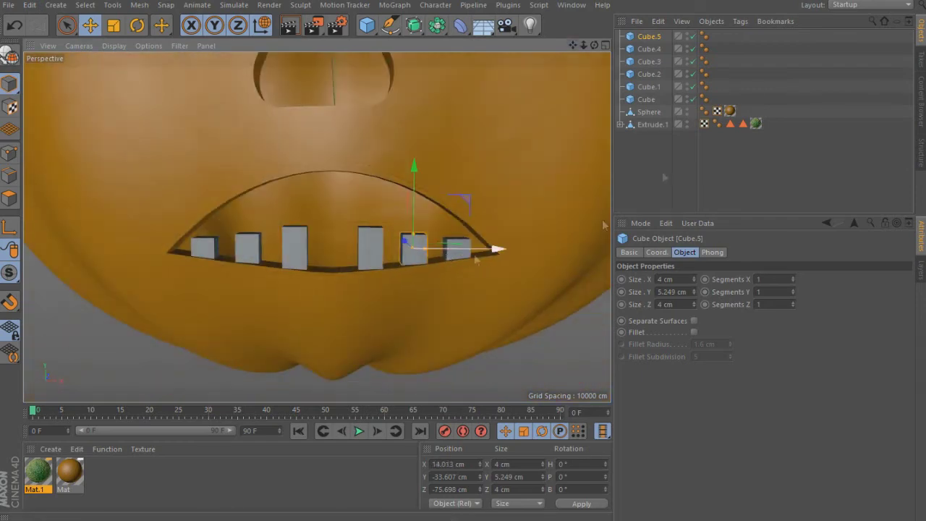
# Make all six blocks editable with C and taper Cube.5 into a pointed tooth
pyautogui.keyDown('shift'); pyautogui.click(647, 99); pyautogui.keyUp('shift')
pyautogui.press('c')
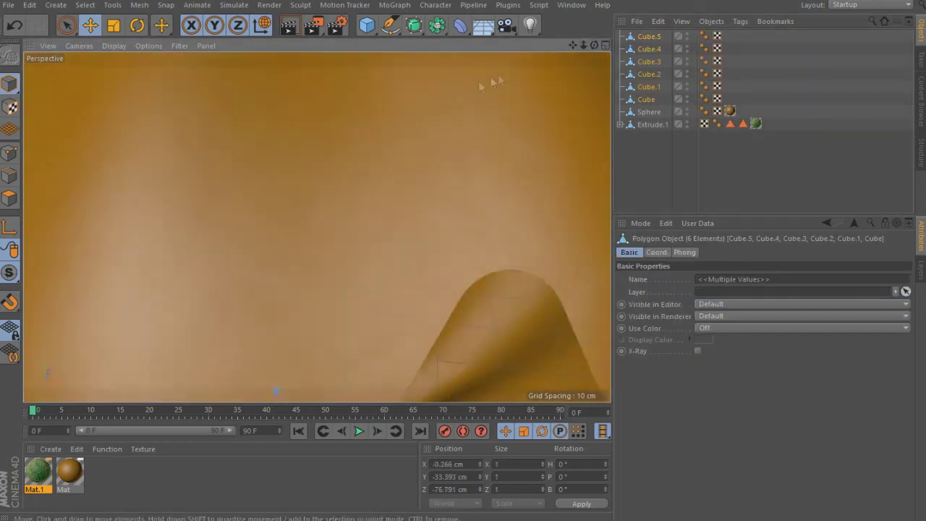
pyautogui.moveTo(362, 217)
pyautogui.keyDown('alt'); pyautogui.mouseDown()
pyautogui.moveTo(297, 248)
pyautogui.moveTo(415, 205)
pyautogui.moveTo(145, 186)
pyautogui.mouseUp(); pyautogui.keyUp('alt')
pyautogui.click(144, 186)
pyautogui.press('t')
pyautogui.moveTo(343, 190)
pyautogui.mouseDown()
pyautogui.moveTo(304, 190)
pyautogui.moveTo(242, 130)
pyautogui.moveTo(549, 219)
pyautogui.mouseUp()
# Taper Cube.4, Cube.3, Cube.1 and Cube into pointed teeth
pyautogui.click(242, 130)
pyautogui.moveTo(492, 206); pyautogui.dragTo(434, 208)
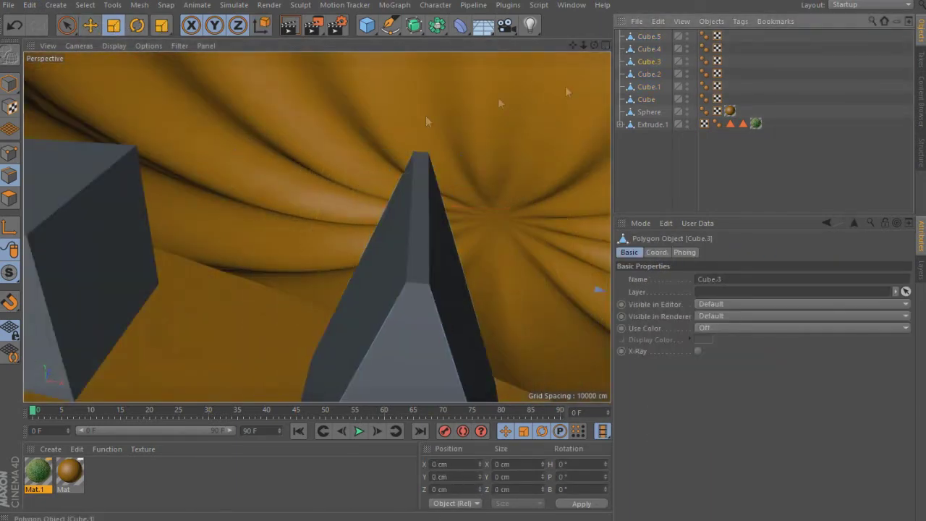
pyautogui.keyDown('alt'); pyautogui.moveTo(498, 97); pyautogui.dragTo(464, 217); pyautogui.keyUp('alt')
pyautogui.click(463, 217)
pyautogui.moveTo(519, 186); pyautogui.dragTo(449, 186)
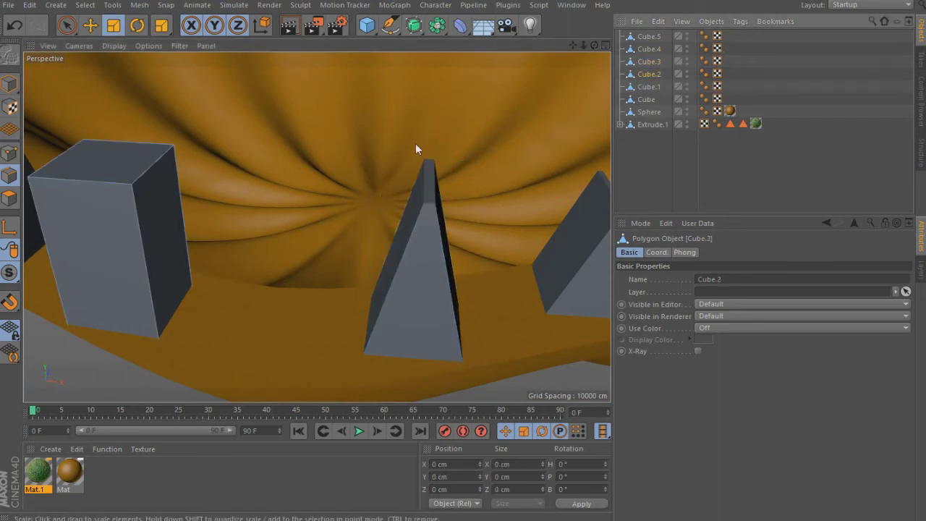
pyautogui.click(186, 161)
pyautogui.moveTo(187, 161)
pyautogui.mouseDown()
pyautogui.moveTo(170, 152)
pyautogui.moveTo(194, 191)
pyautogui.moveTo(507, 217)
pyautogui.mouseUp()
pyautogui.click(507, 217)
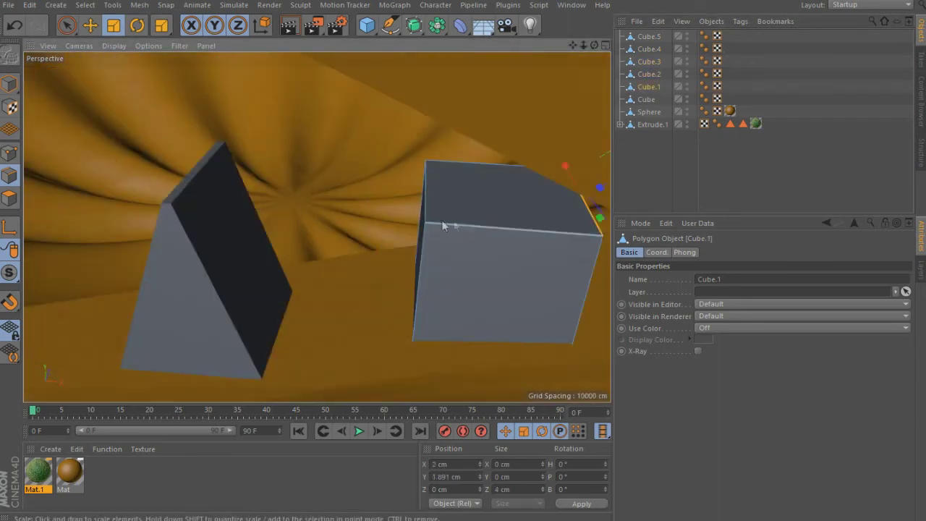
pyautogui.moveTo(572, 186)
pyautogui.mouseDown()
pyautogui.moveTo(264, 210)
pyautogui.moveTo(207, 196)
pyautogui.moveTo(275, 152)
pyautogui.moveTo(265, 115)
pyautogui.moveTo(514, 83)
pyautogui.moveTo(316, 280)
pyautogui.moveTo(307, 141)
pyautogui.moveTo(275, 192)
pyautogui.moveTo(335, 210)
pyautogui.mouseUp()
pyautogui.click(207, 196)
# Copy and paste the six teeth and rotate the copies 180° upside down
pyautogui.hotkey('ctrl', 'c')
pyautogui.hotkey('ctrl', 'v')
pyautogui.click(137, 25)
# Move the flipped teeth Cube.9 and Cube.8 up to the top of the mouth's arch
pyautogui.click(67, 25)
pyautogui.click(275, 202)
pyautogui.moveTo(287, 152); pyautogui.dragTo(310, 81)
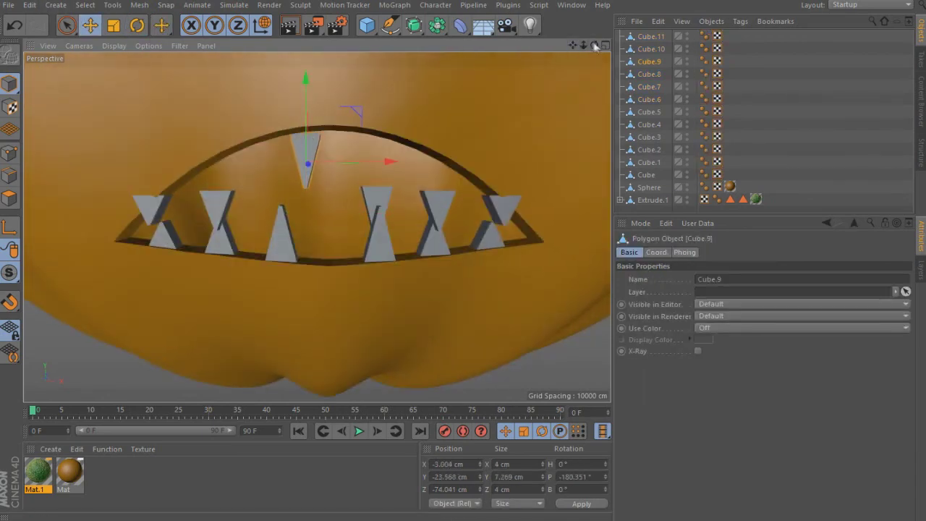
pyautogui.click(379, 217)
pyautogui.keyDown('alt'); pyautogui.moveTo(379, 217); pyautogui.dragTo(401, 21); pyautogui.keyUp('alt')
pyautogui.keyDown('shift'); pyautogui.click(341, 101); pyautogui.keyUp('shift')
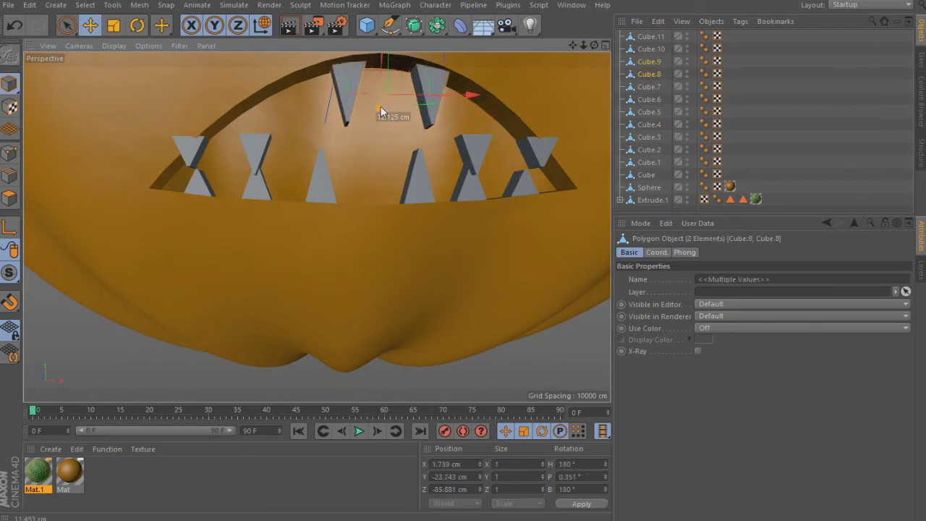
pyautogui.moveTo(380, 106)
pyautogui.keyDown('alt'); pyautogui.mouseDown()
pyautogui.moveTo(317, 227)
pyautogui.moveTo(362, 103)
pyautogui.mouseUp(); pyautogui.keyUp('alt')
pyautogui.click(329, 94)
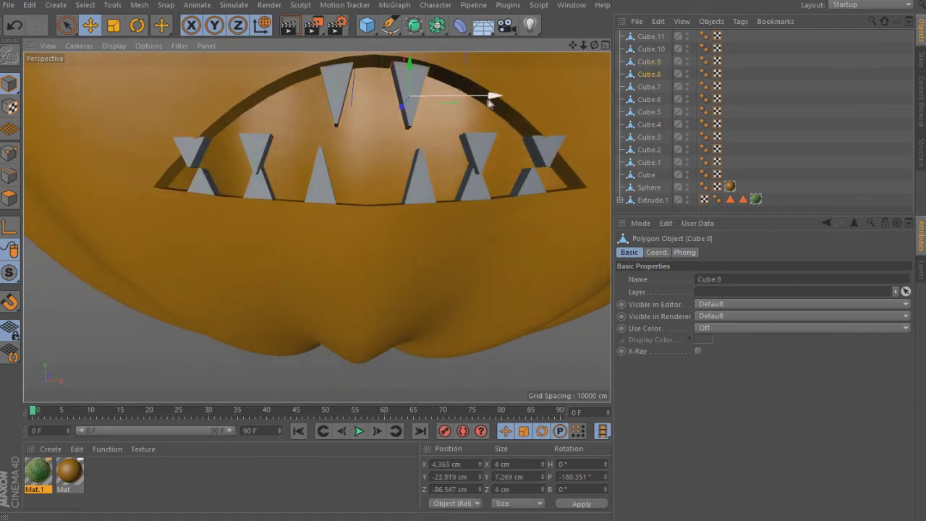
# Raise Cube.7 up against the upper lip
pyautogui.keyDown('shift'); pyautogui.click(258, 165); pyautogui.keyUp('shift')
pyautogui.click(258, 165)
pyautogui.moveTo(258, 165)
pyautogui.keyDown('alt'); pyautogui.mouseDown()
pyautogui.moveTo(317, 228)
pyautogui.moveTo(347, 95)
pyautogui.mouseUp(); pyautogui.keyUp('alt')
pyautogui.moveTo(348, 94); pyautogui.dragTo(345, 78)
pyautogui.moveTo(337, 154); pyautogui.dragTo(369, 68)
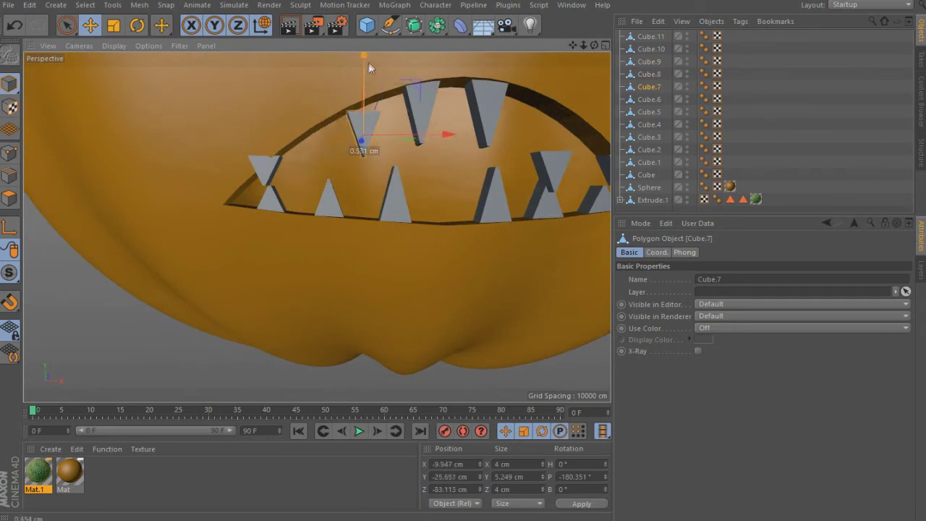
pyautogui.click(264, 167)
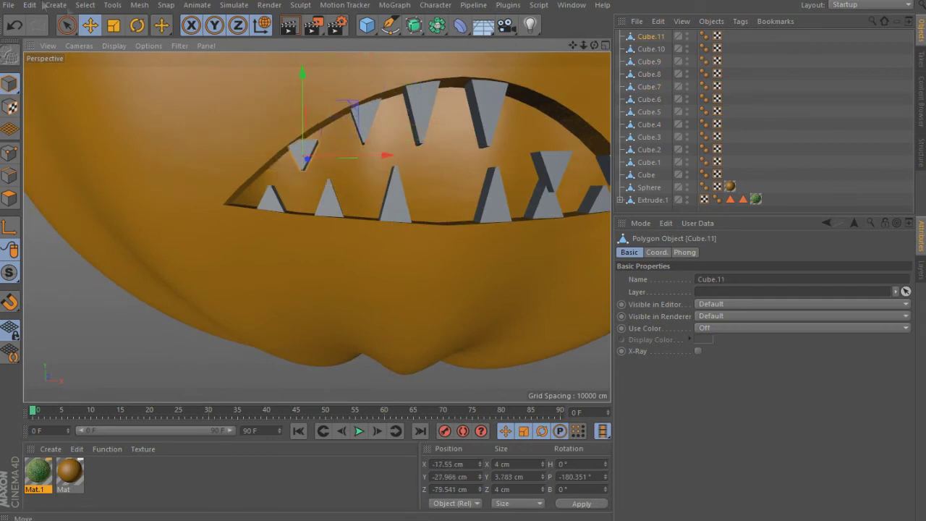
pyautogui.click(113, 25)
pyautogui.press('e')
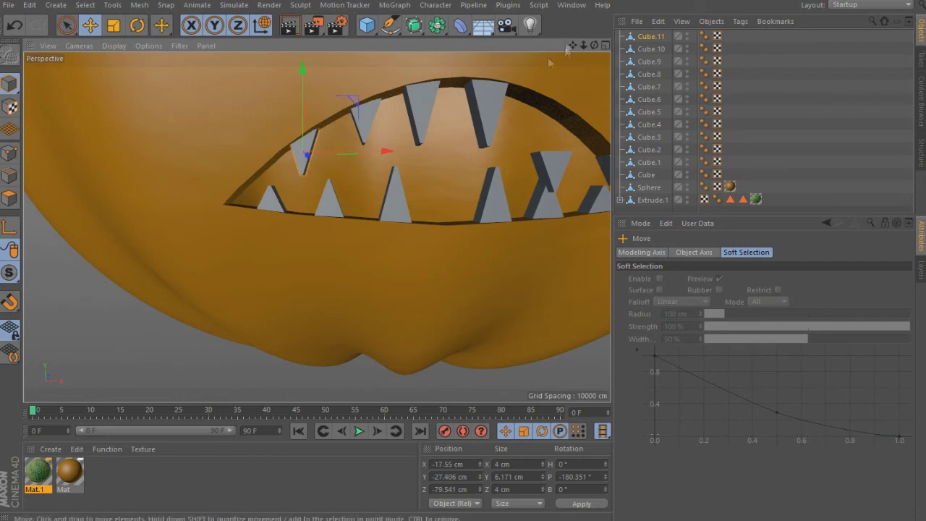
# Move Cube.6 up and left along the upper lip and delete the right upper tooth
pyautogui.keyDown('alt'); pyautogui.moveTo(302, 153); pyautogui.dragTo(446, 191); pyautogui.keyUp('alt')
pyautogui.click(446, 191)
pyautogui.moveTo(454, 116); pyautogui.dragTo(431, 76)
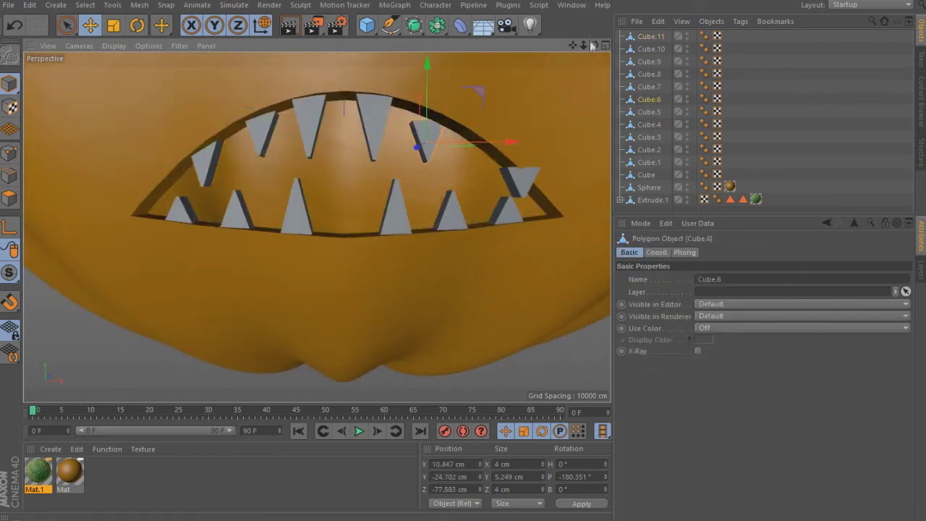
pyautogui.scroll(5, 316, 224)
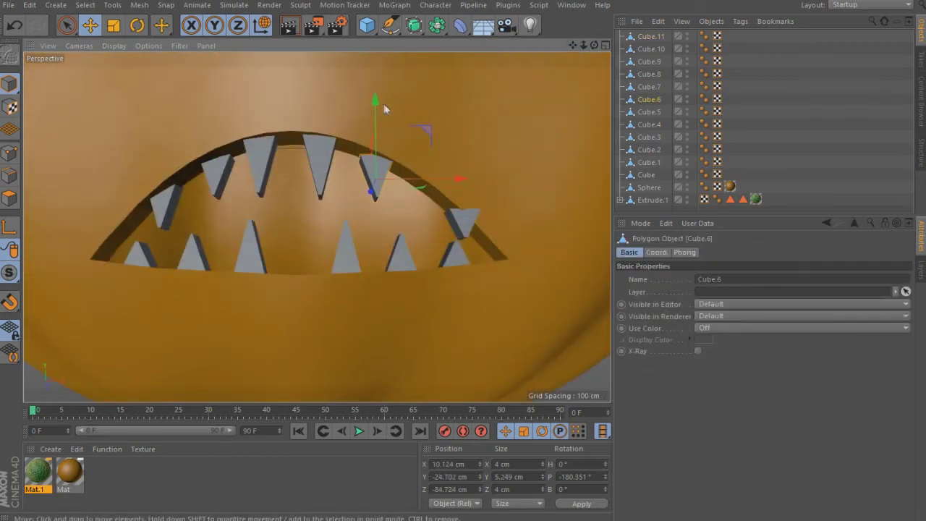
pyautogui.press('Delete')
# Ctrl-drag tooth copies into the remaining right and upper-left gaps
pyautogui.click(163, 203)
pyautogui.keyDown('ctrl'); pyautogui.moveTo(255, 207); pyautogui.dragTo(504, 228); pyautogui.keyUp('ctrl')
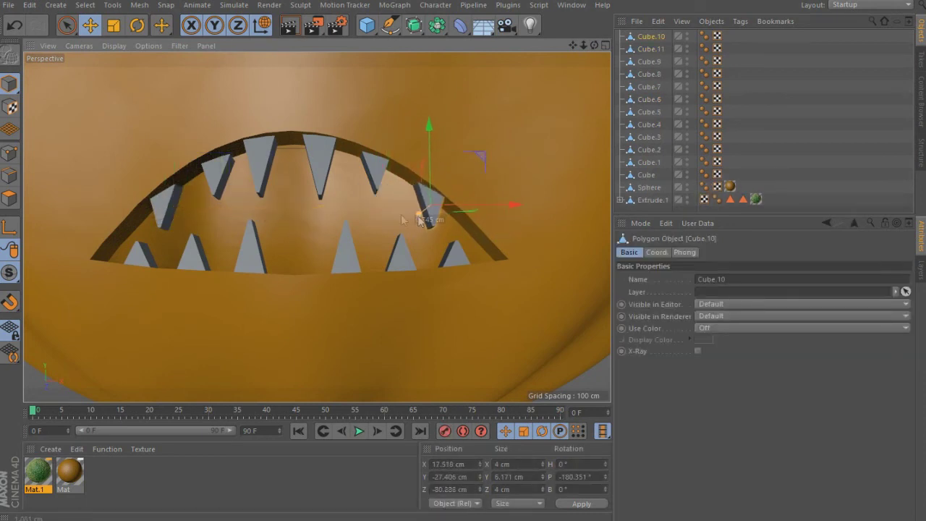
pyautogui.keyDown('ctrl'); pyautogui.moveTo(424, 216); pyautogui.dragTo(186, 222); pyautogui.keyUp('ctrl')
pyautogui.moveTo(269, 210); pyautogui.dragTo(224, 192)
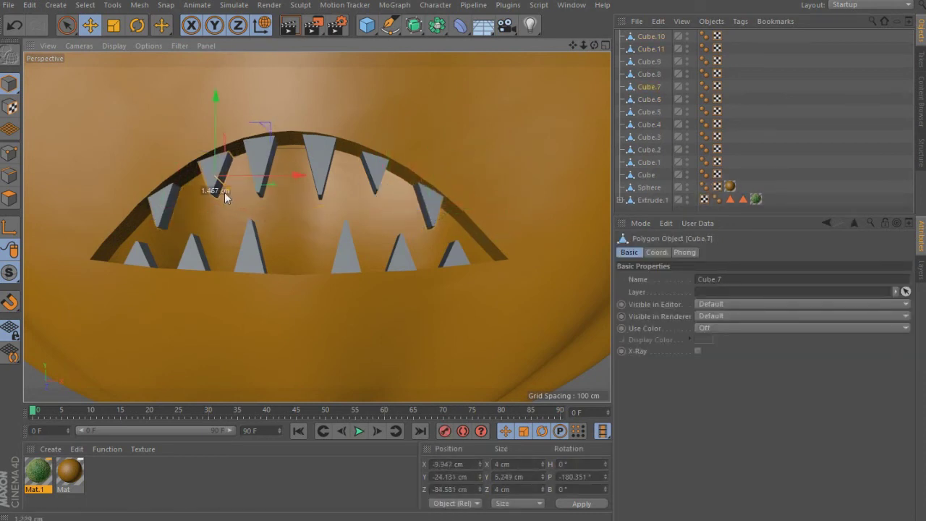
# Scale the two middle upper teeth taller, then select all the tooth objects
pyautogui.click(307, 246)
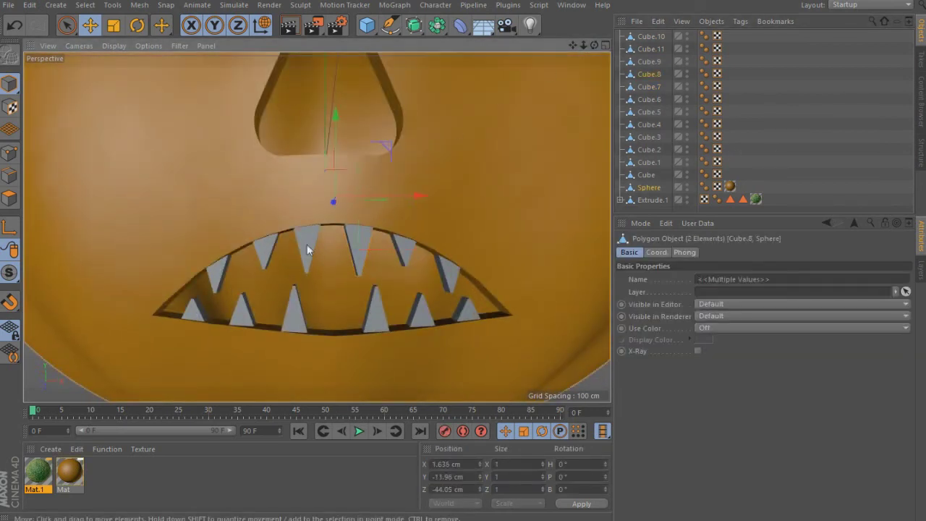
pyautogui.keyDown('shift'); pyautogui.click(357, 246); pyautogui.keyUp('shift')
pyautogui.press('t')
pyautogui.moveTo(337, 365); pyautogui.dragTo(338, 360)
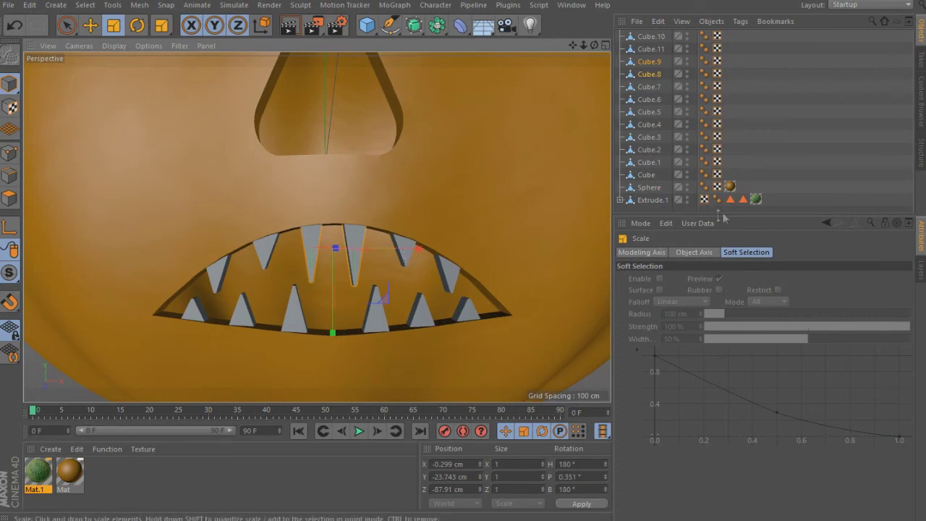
pyautogui.click(770, 162)
pyautogui.scroll(-5, 242, 217)
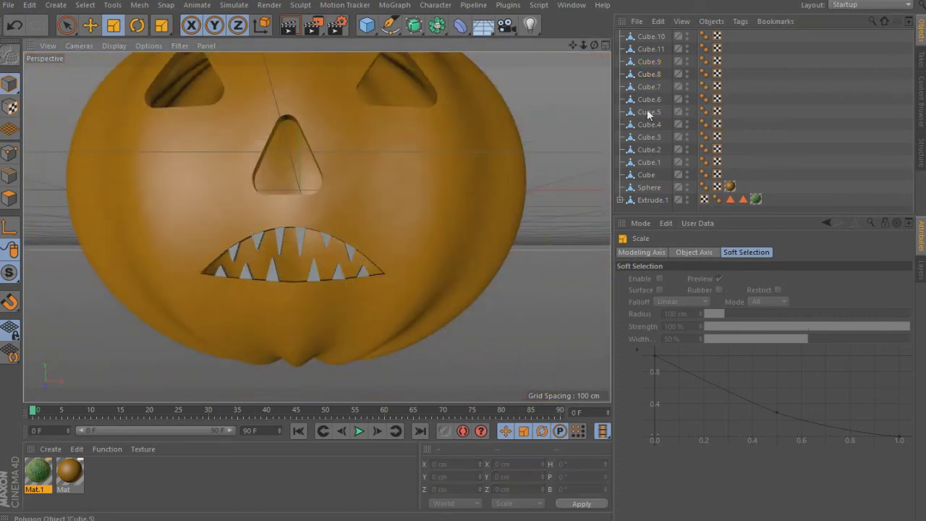
pyautogui.moveTo(742, 178); pyautogui.dragTo(633, 36)
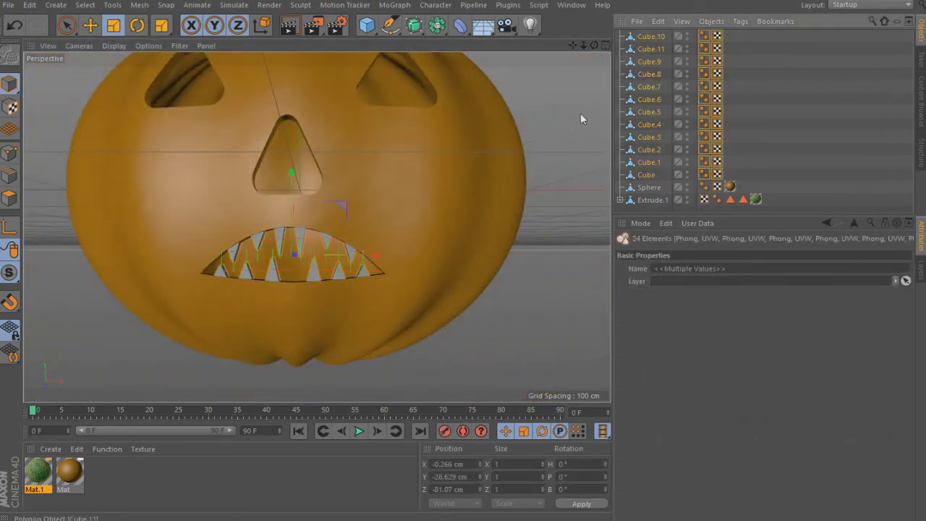
# Connect all teeth into one object, Cube.12, and apply a copy of the pumpkin material
pyautogui.rightClick(561, 141)
pyautogui.click(623, 239)
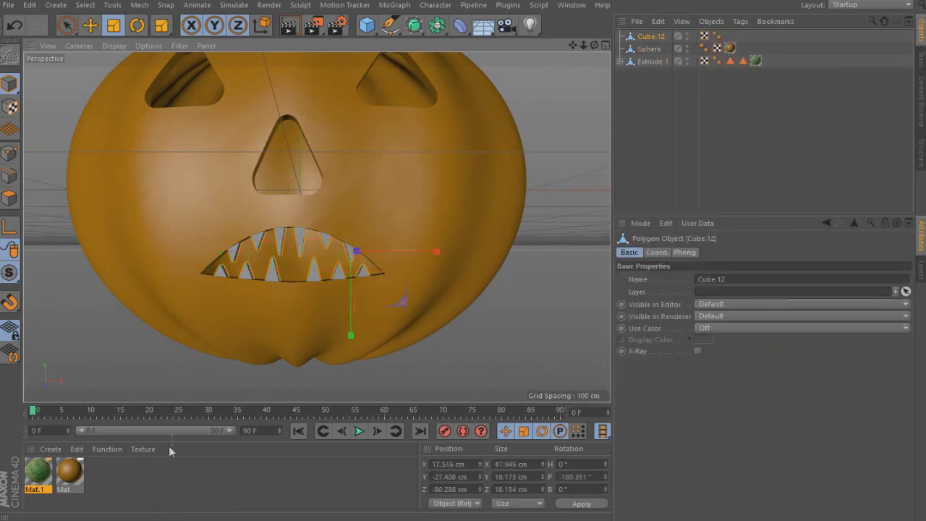
pyautogui.moveTo(72, 475)
pyautogui.mouseDown()
pyautogui.moveTo(114, 471)
pyautogui.moveTo(290, 243)
pyautogui.mouseUp()
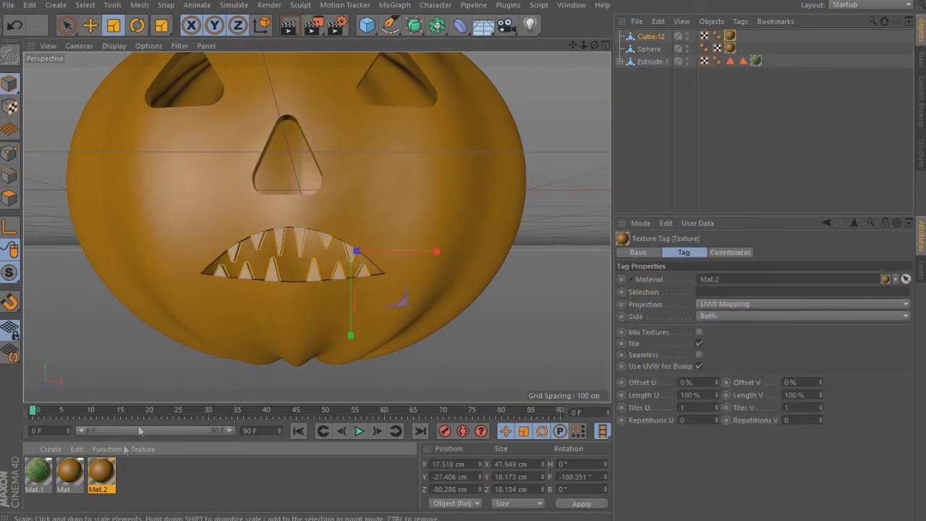
# Turn off the Bump and Reflectance channels of the new Mat.2 material
pyautogui.click(641, 253)
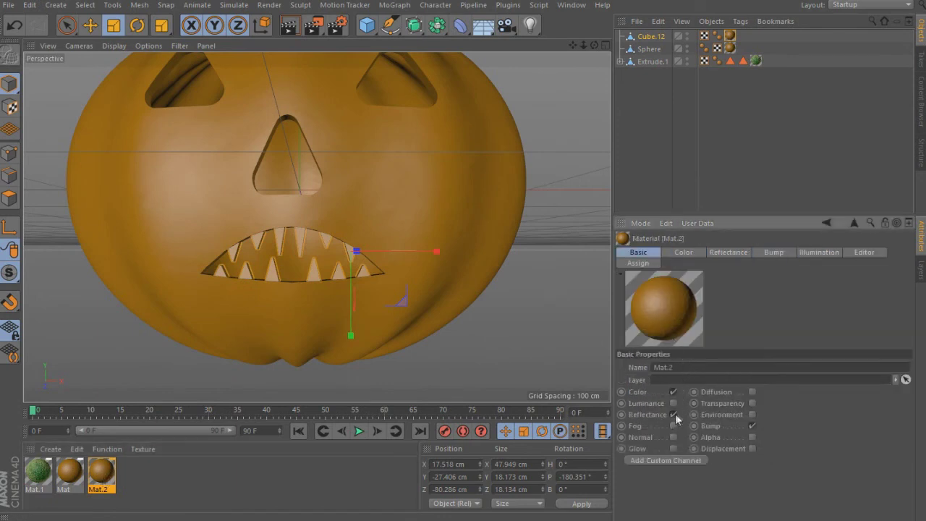
pyautogui.click(754, 426)
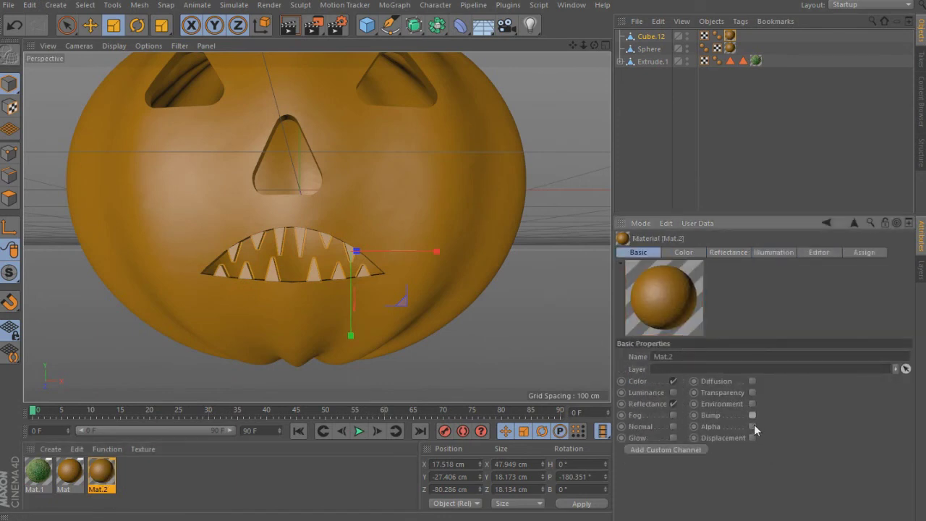
pyautogui.click(674, 404)
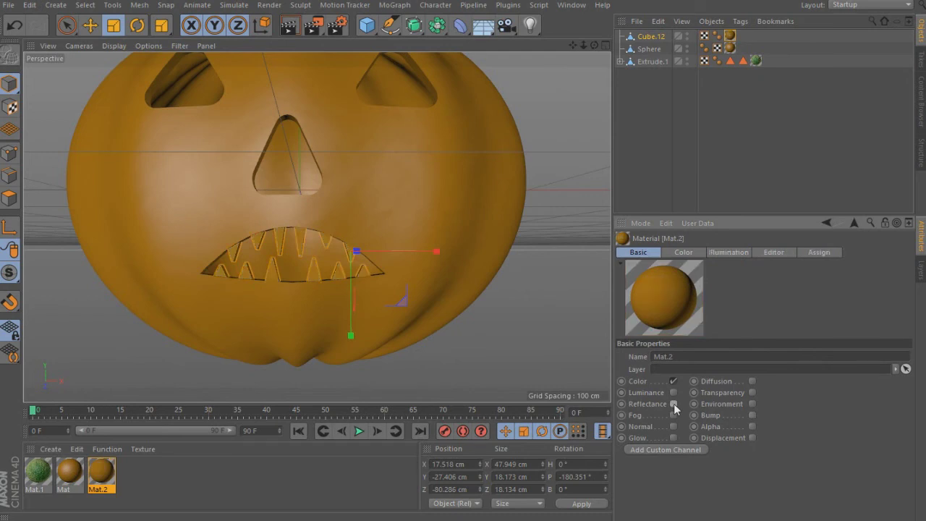
pyautogui.click(591, 77)
pyautogui.moveTo(592, 43)
pyautogui.mouseDown()
pyautogui.moveTo(317, 227)
pyautogui.moveTo(537, 94)
pyautogui.mouseUp()
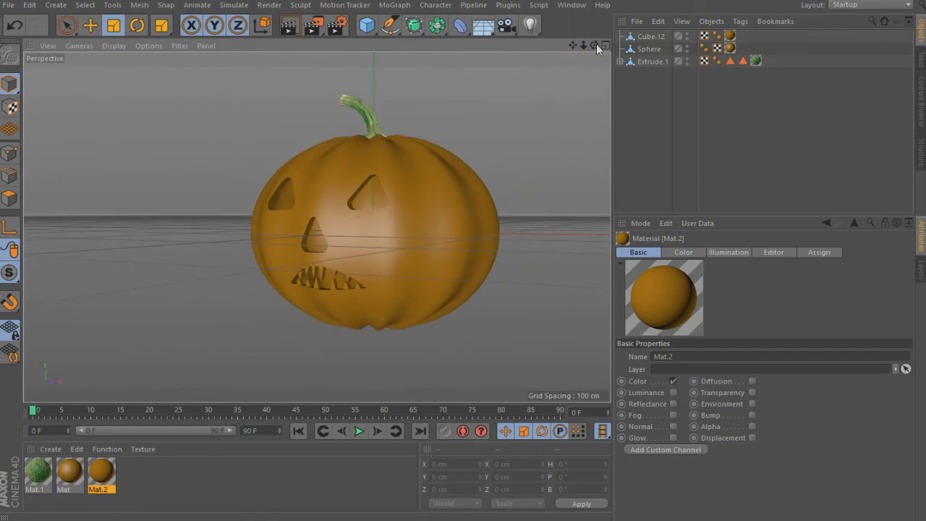
# Add a light with Shadow Maps (Soft) and Inverse Square (Physically Accurate) falloff
pyautogui.moveTo(596, 44); pyautogui.dragTo(554, 76)
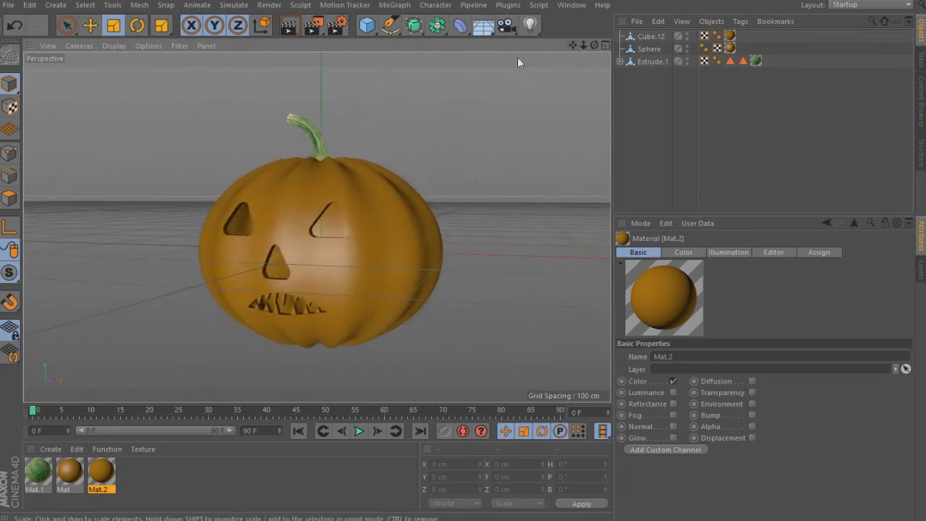
pyautogui.click(529, 27)
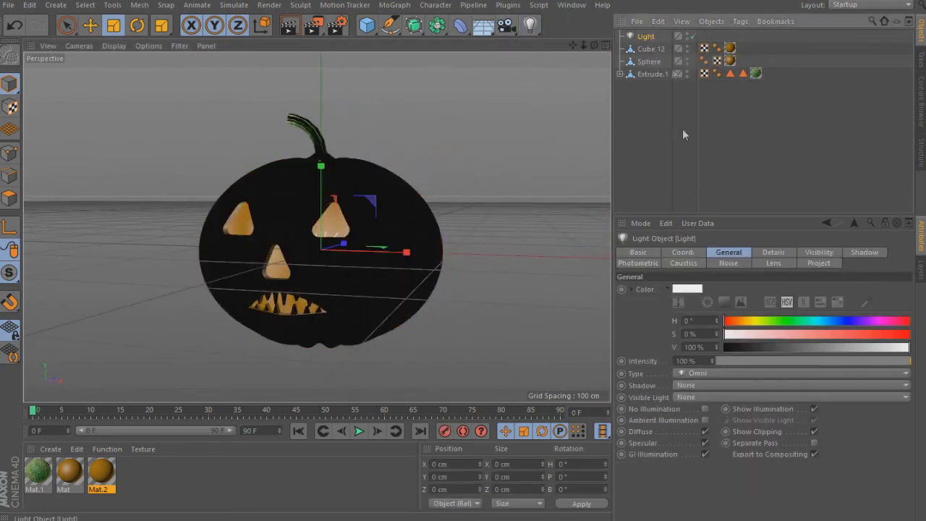
pyautogui.click(733, 385)
pyautogui.click(745, 398)
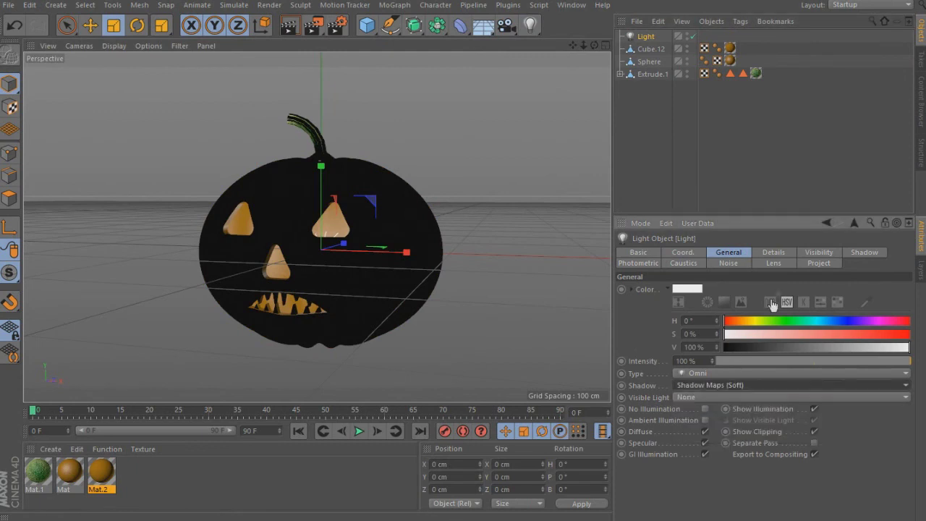
pyautogui.click(783, 252)
pyautogui.click(748, 367)
pyautogui.click(755, 390)
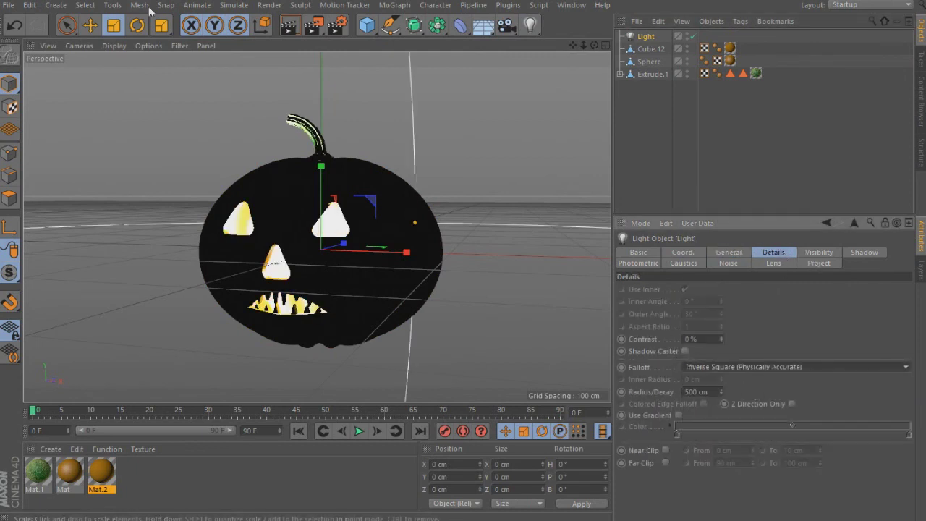
# Shrink the light's falloff around the pumpkin and colour it H 50°, S 100%, V 100%
pyautogui.click(90, 26)
pyautogui.scroll(-3, 286, 207)
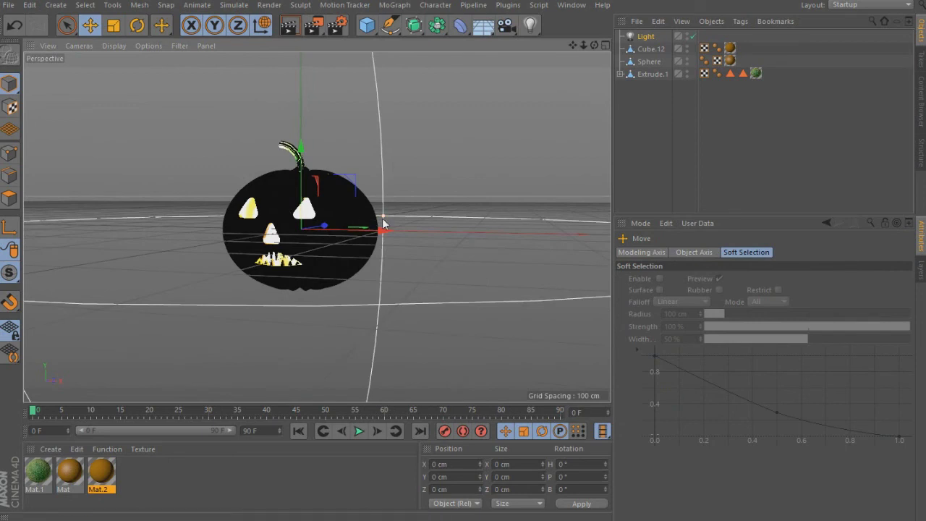
pyautogui.moveTo(384, 224)
pyautogui.mouseDown()
pyautogui.moveTo(458, 240)
pyautogui.moveTo(381, 230)
pyautogui.mouseUp()
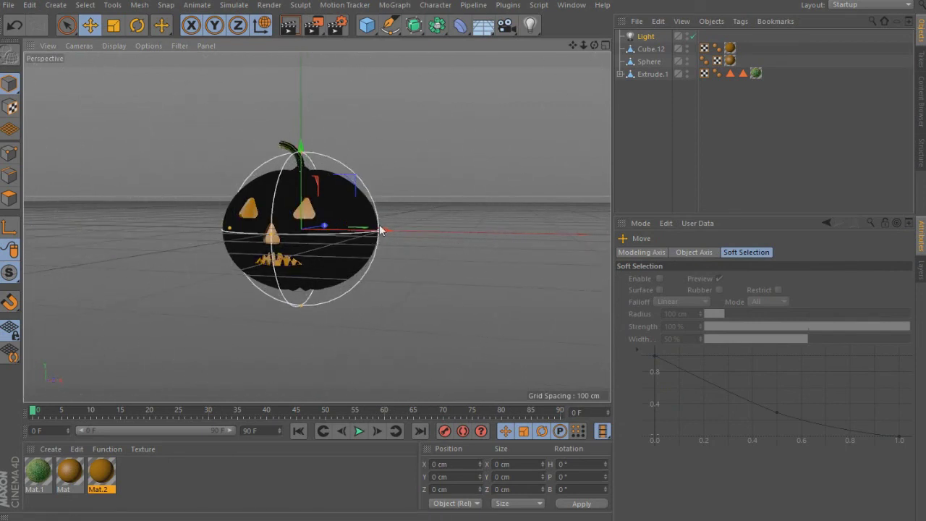
pyautogui.click(740, 35)
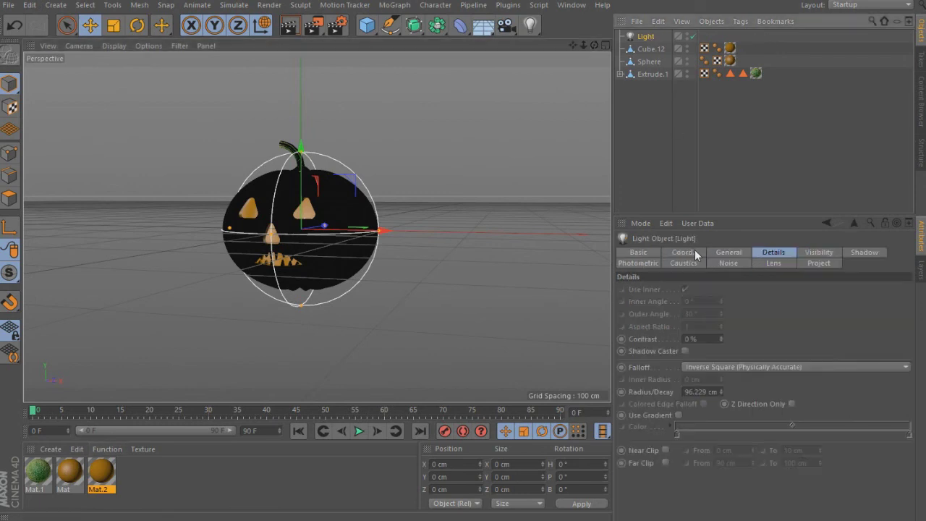
pyautogui.click(729, 252)
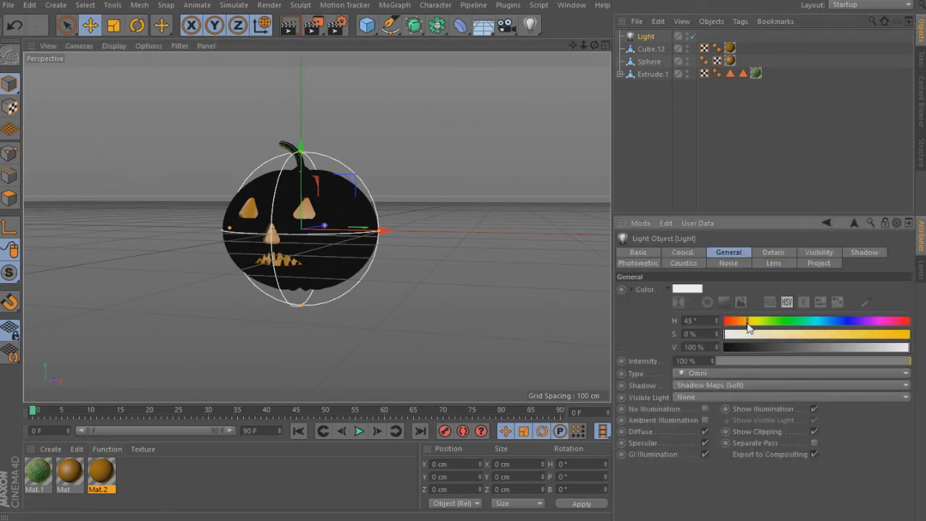
pyautogui.moveTo(908, 334); pyautogui.dragTo(924, 332)
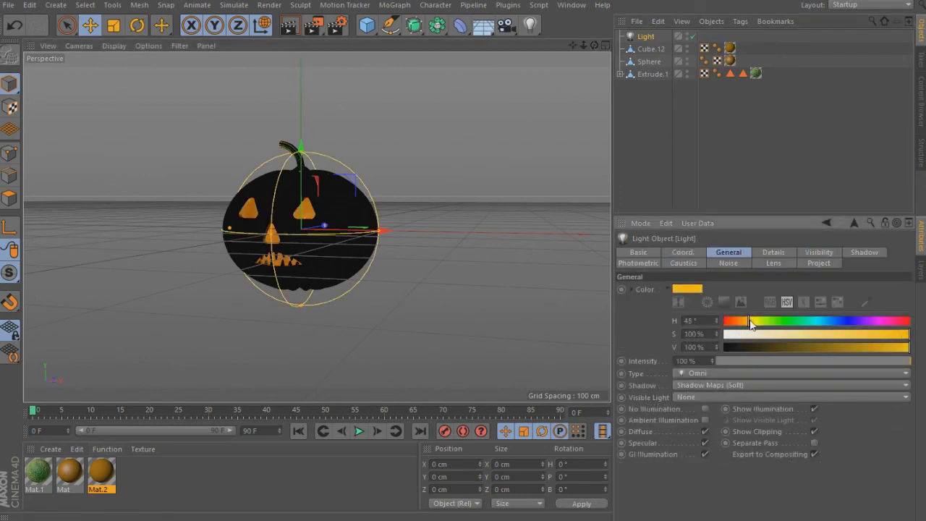
pyautogui.click(369, 28)
# Add a Floor, lower it to Y −69.419 cm beneath the pumpkin, and render a preview
pyautogui.click(484, 25)
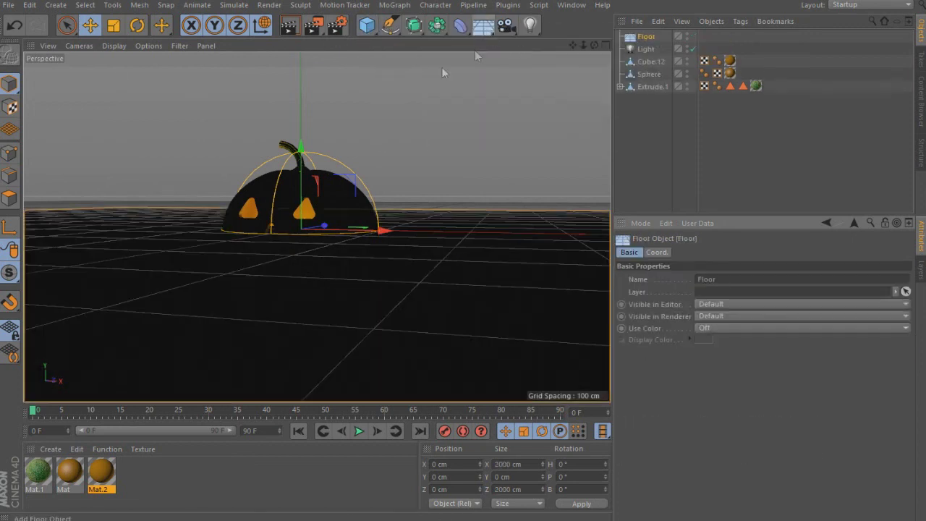
pyautogui.moveTo(304, 158); pyautogui.dragTo(309, 215)
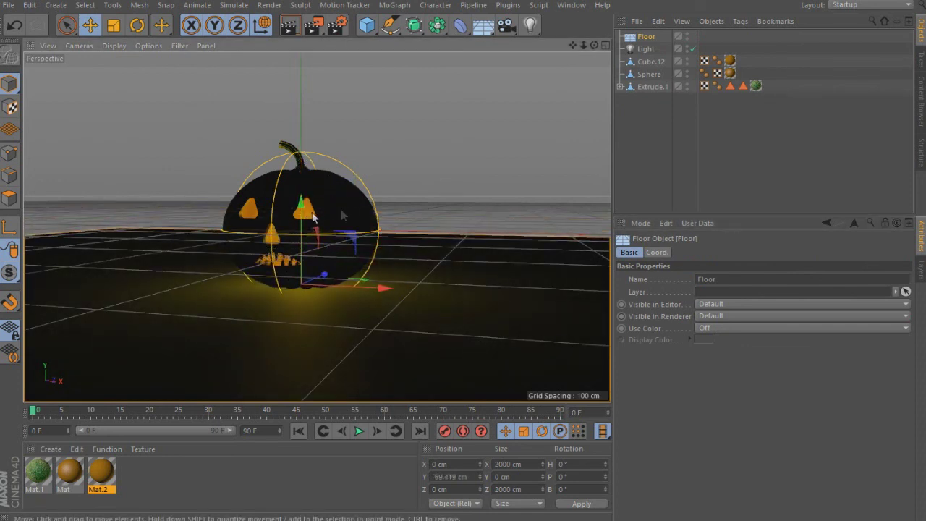
pyautogui.click(652, 145)
pyautogui.click(294, 26)
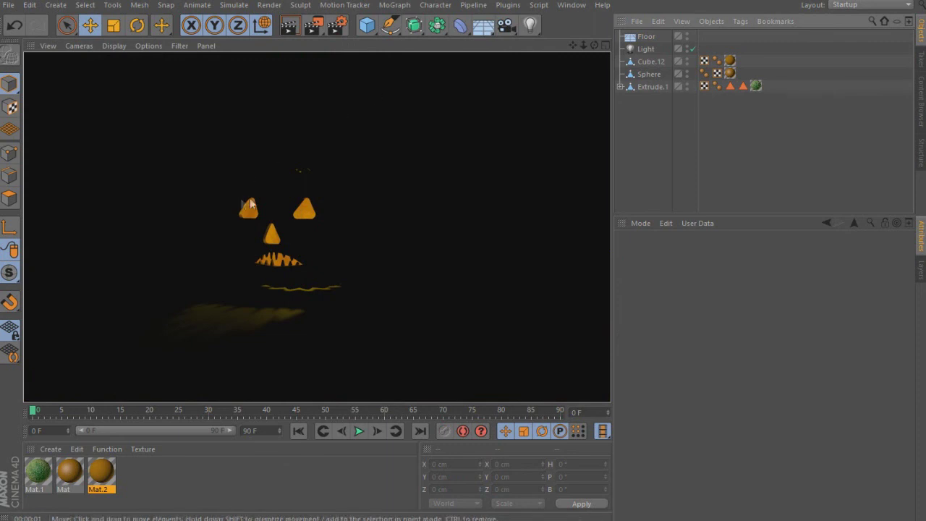
# Add Light.1 beside the pumpkin at Y 120.588 cm, frame the view, and render
pyautogui.click(531, 26)
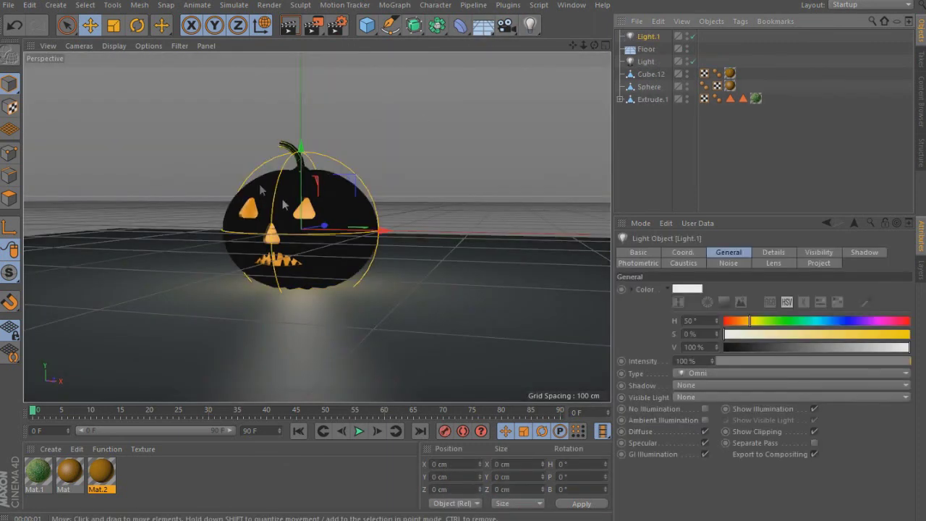
pyautogui.moveTo(382, 230)
pyautogui.mouseDown()
pyautogui.moveTo(324, 269)
pyautogui.moveTo(362, 239)
pyautogui.moveTo(267, 257)
pyautogui.moveTo(285, 298)
pyautogui.moveTo(119, 288)
pyautogui.mouseUp()
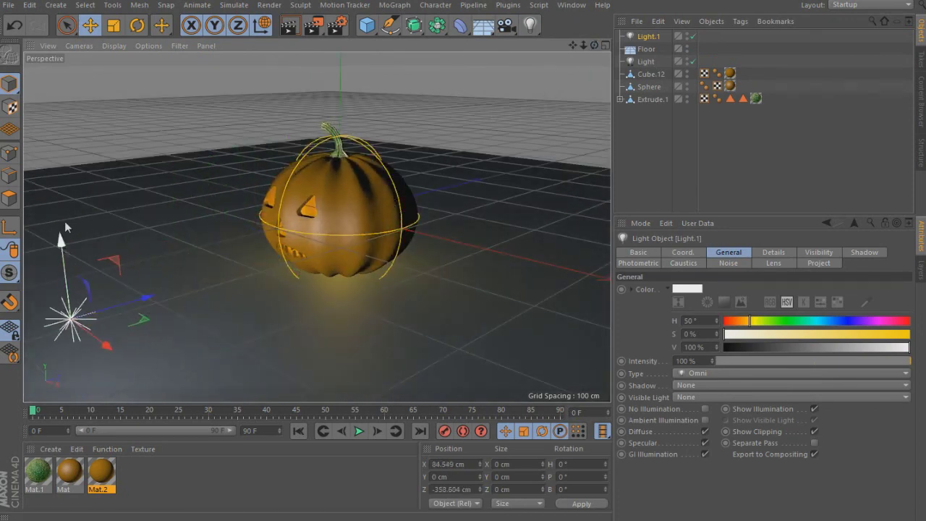
pyautogui.moveTo(66, 223)
pyautogui.mouseDown()
pyautogui.moveTo(93, 70)
pyautogui.moveTo(121, 135)
pyautogui.mouseUp()
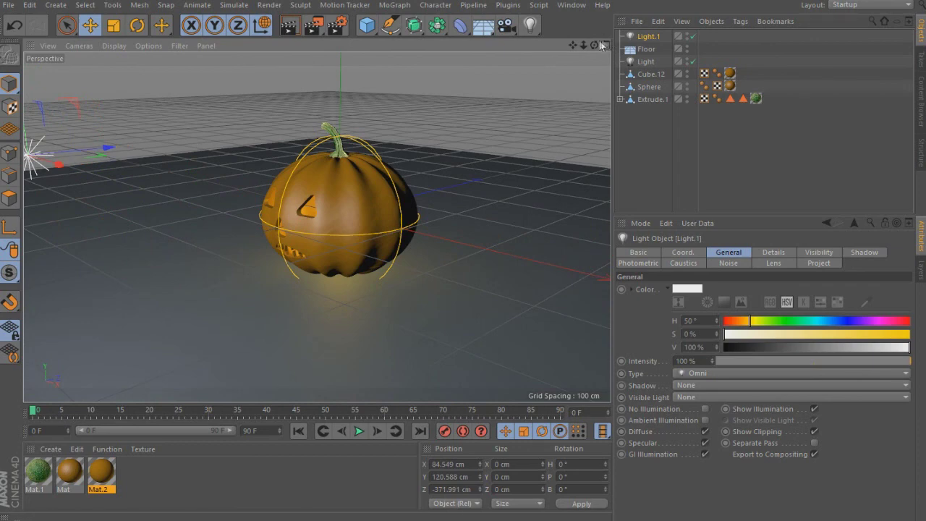
pyautogui.moveTo(595, 45)
pyautogui.mouseDown()
pyautogui.moveTo(601, 29)
pyautogui.moveTo(882, 383)
pyautogui.moveTo(852, 372)
pyautogui.mouseUp()
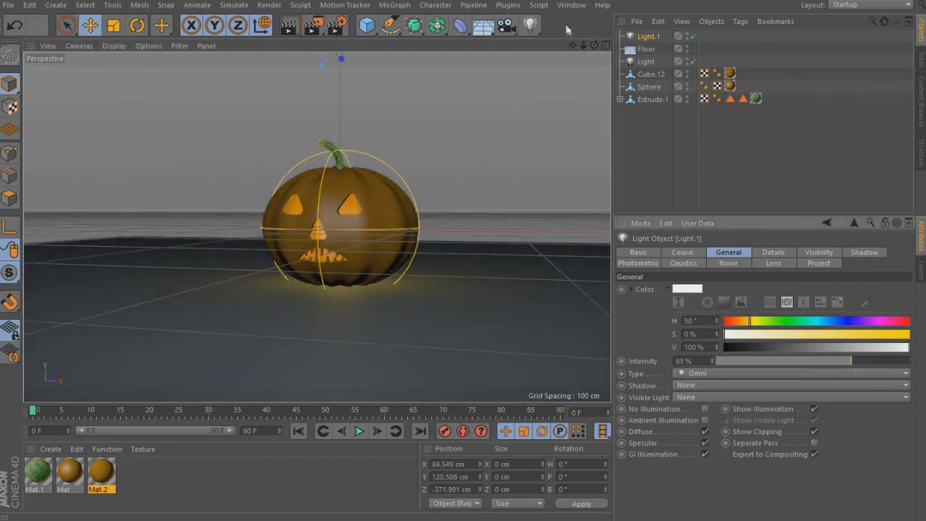
pyautogui.moveTo(573, 45); pyautogui.dragTo(410, 37)
pyautogui.click(290, 28)
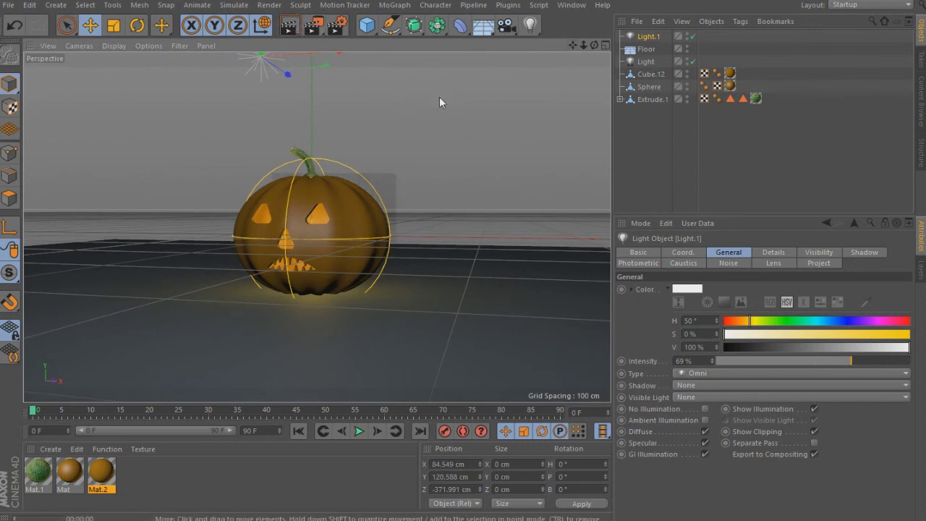